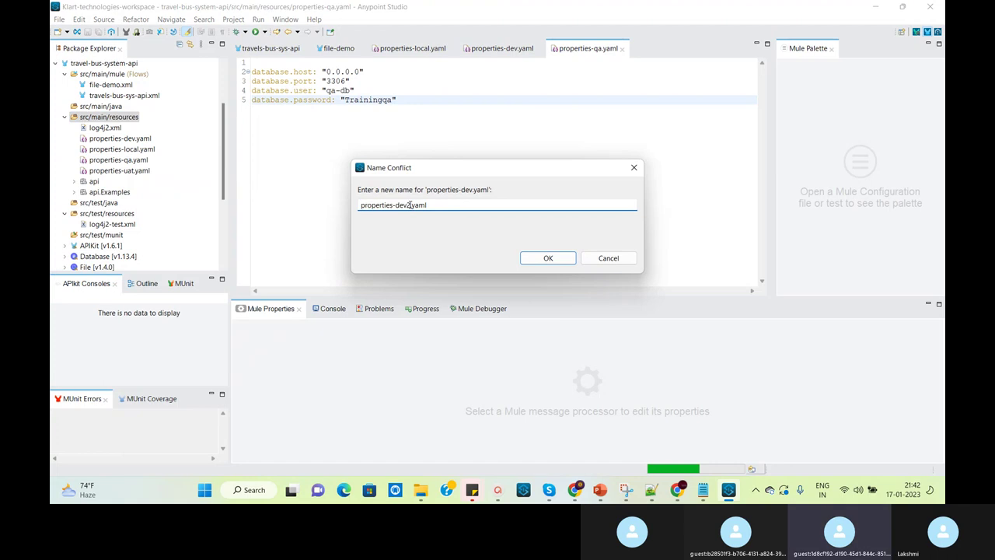
Name the pasted copy of the dev properties file properties-prod.yaml
{"action": "key", "text": "BackSpace"}
{"action": "key", "text": "BackSpace"}
{"action": "key", "text": "BackSpace"}
{"action": "key", "text": "BackSpace"}
{"action": "type", "text": "prod"}
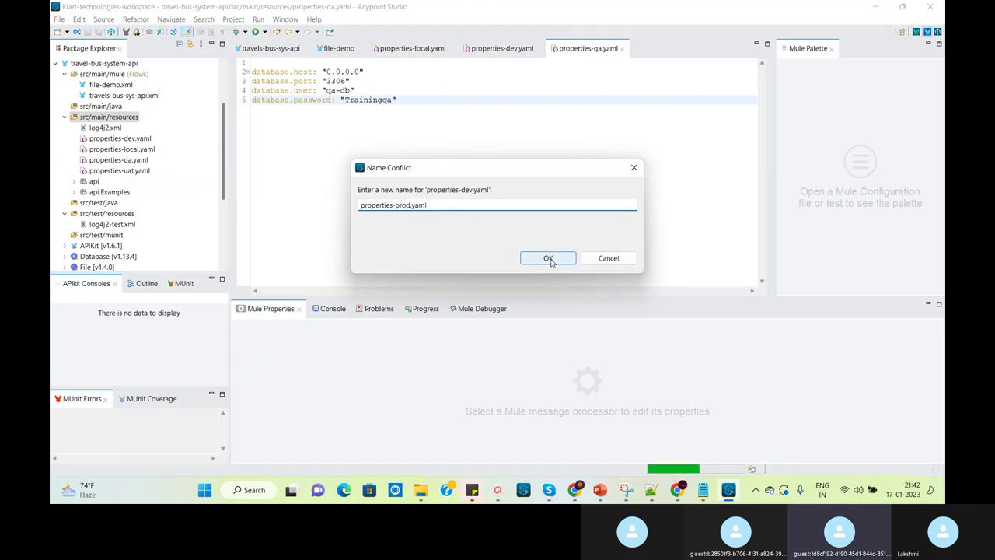
{"action": "left_click", "coordinate": [551, 258]}
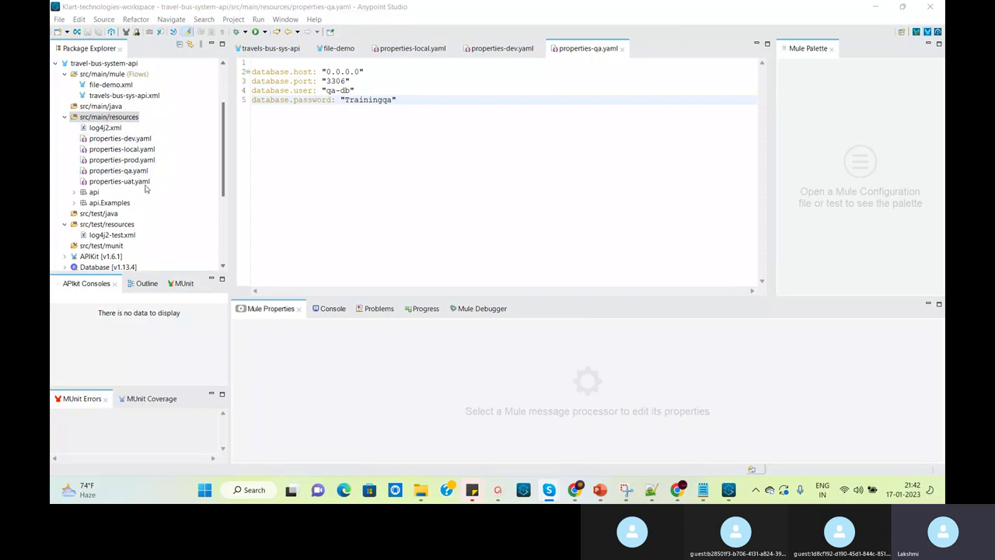
Open properties-dev.yaml, properties-prod.yaml and properties-local.yaml in the editor for review
{"action": "double_click", "coordinate": [120, 138]}
{"action": "double_click", "coordinate": [121, 159]}
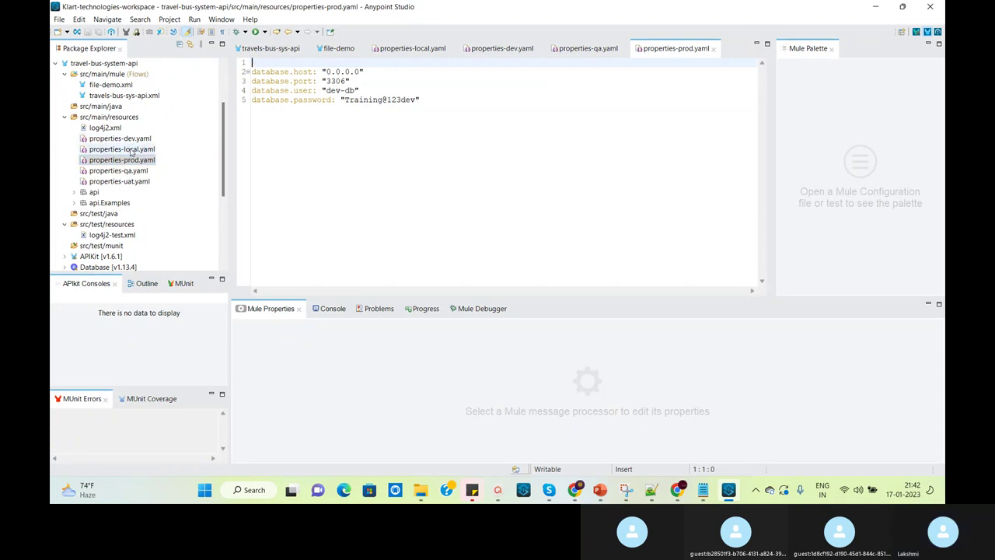
{"action": "left_click", "coordinate": [125, 148]}
{"action": "double_click", "coordinate": [124, 149]}
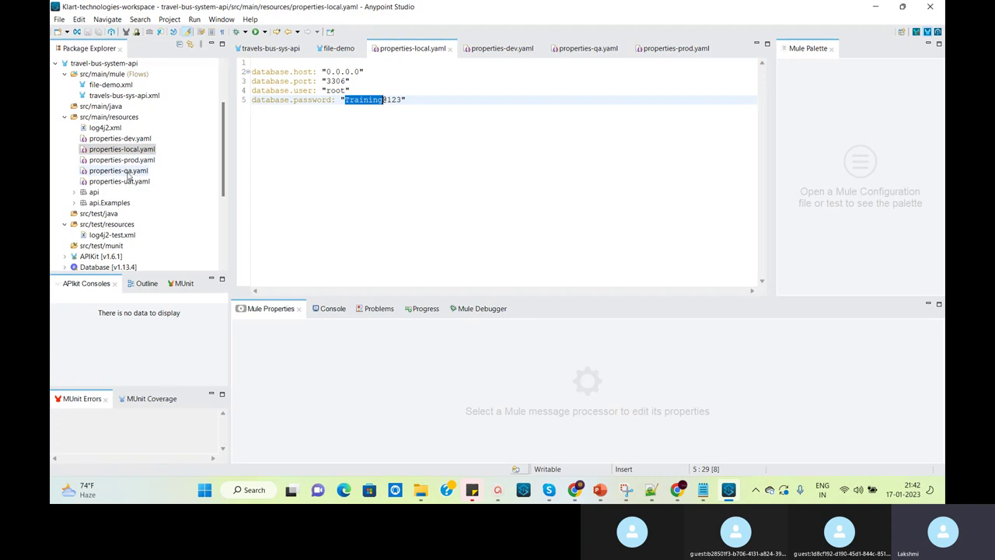
{"action": "left_click", "coordinate": [313, 150]}
{"action": "left_click_drag", "start_coordinate": [223, 153], "coordinate": [221, 99]}
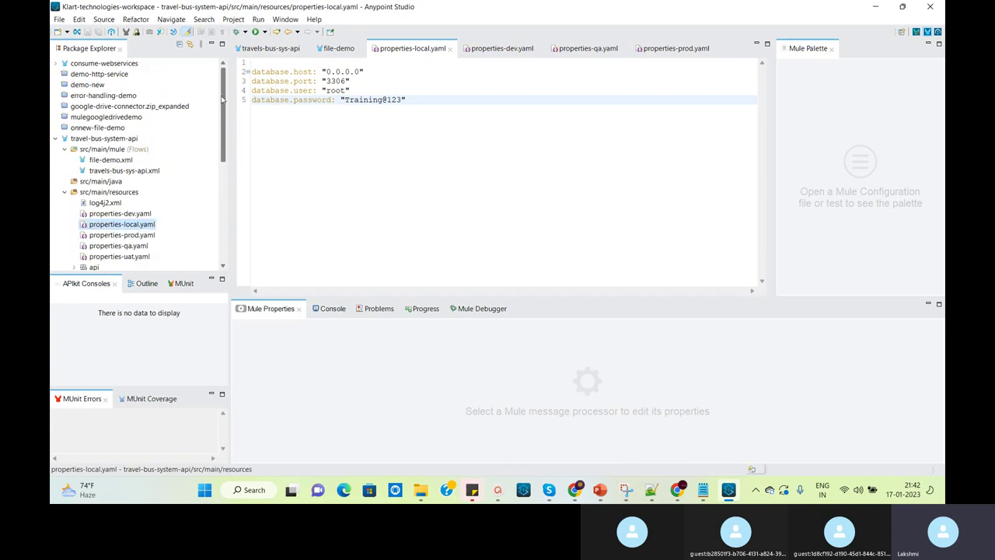
Edit the Configuration properties global element in travels-bus-sys-api.xml
{"action": "double_click", "coordinate": [138, 174]}
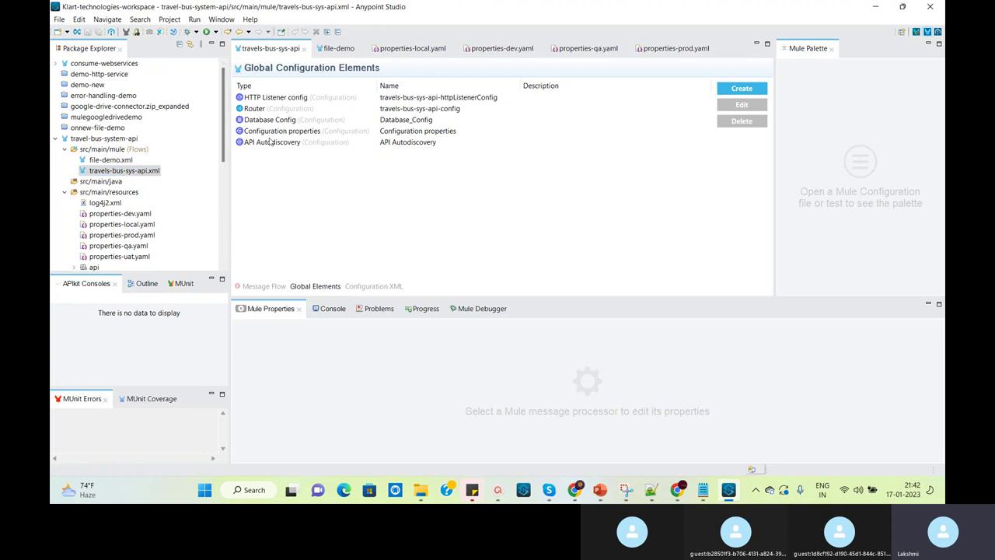
{"action": "left_click", "coordinate": [291, 131]}
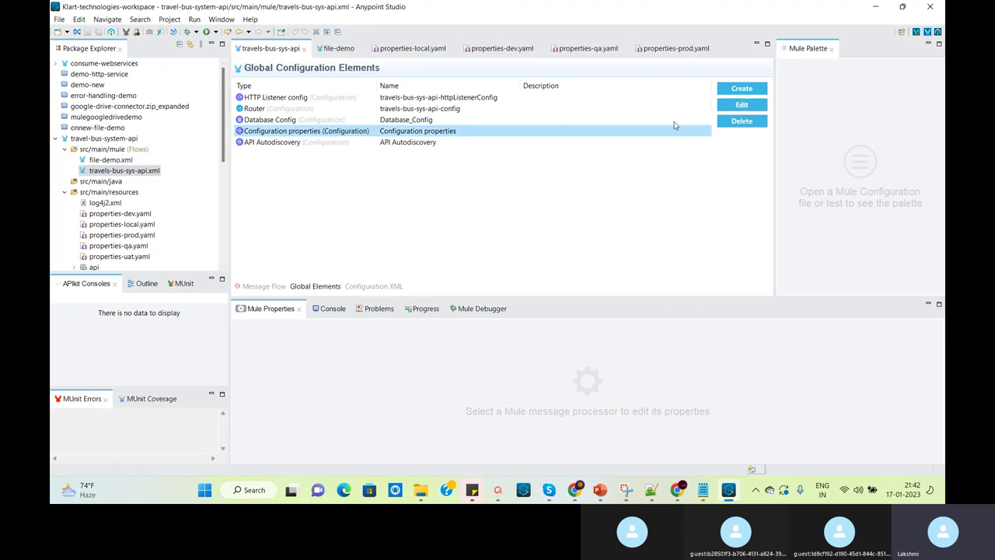
{"action": "left_click", "coordinate": [742, 107]}
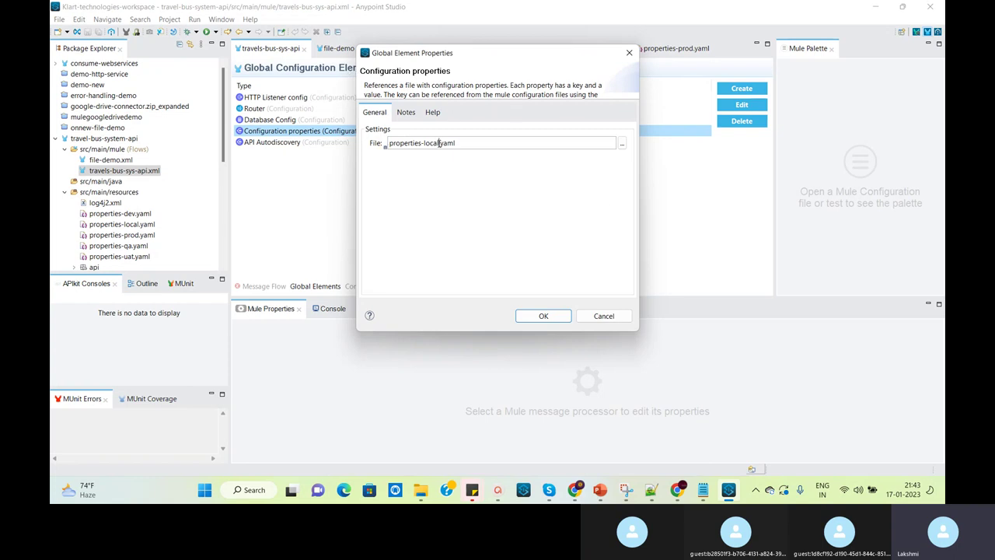
Change the properties file from properties-local.yaml to properties-${env}.yaml and apply it
{"action": "key", "text": "BackSpace"}
{"action": "key", "text": "BackSpace"}
{"action": "key", "text": "BackSpace"}
{"action": "key", "text": "BackSpace"}
{"action": "key", "text": "BackSpace"}
{"action": "type", "text": "$"}
{"action": "type", "text": "{}"}
{"action": "type", "text": "env"}
{"action": "left_click_drag", "start_coordinate": [427, 145], "coordinate": [442, 145]}
{"action": "left_click", "coordinate": [539, 316]}
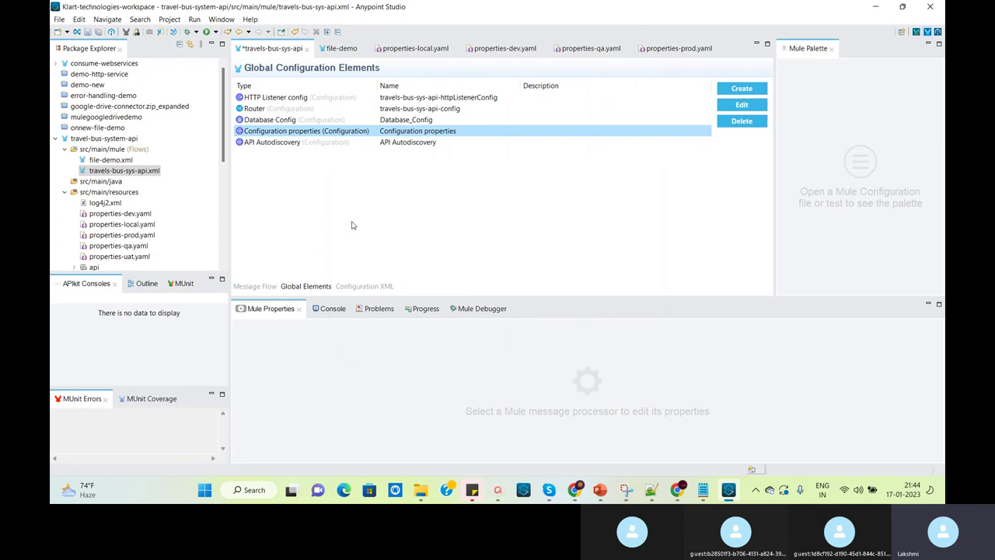
Save travels-bus-sys-api.xml and close all open editors
{"action": "left_click", "coordinate": [99, 33]}
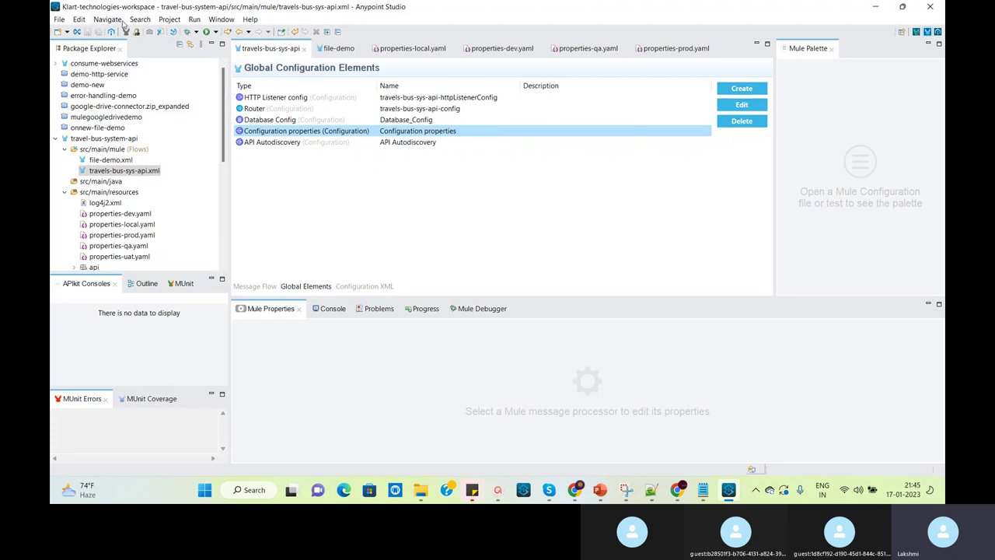
{"action": "left_click", "coordinate": [59, 20]}
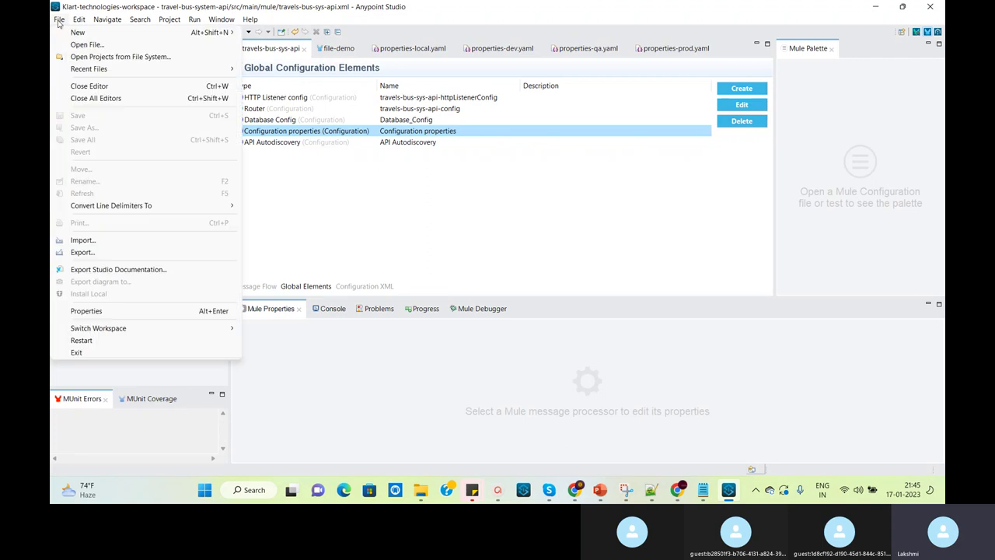
{"action": "left_click", "coordinate": [109, 98]}
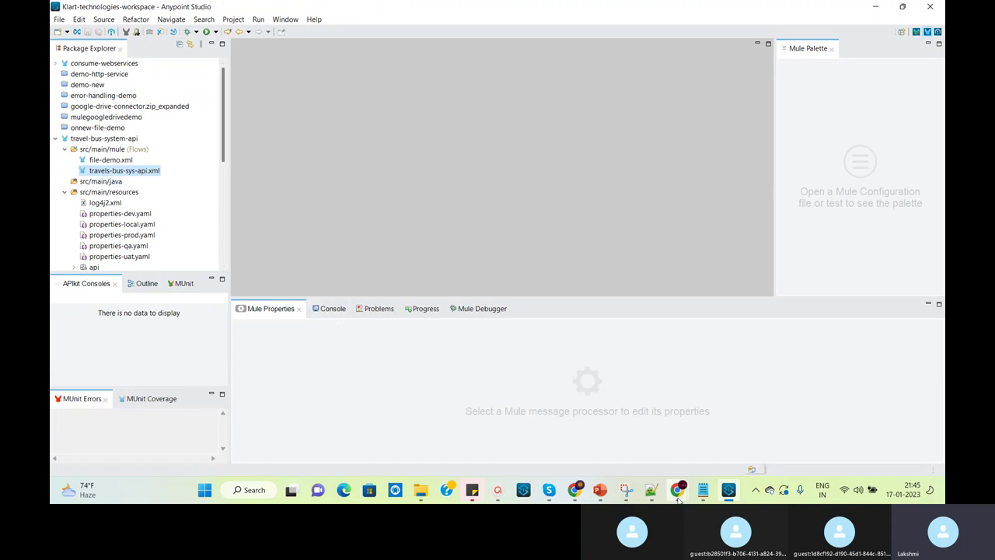
Move the Secure Configuration Properties docs into a maximized window and select its URL
{"action": "mouse_move", "coordinate": [679, 497]}
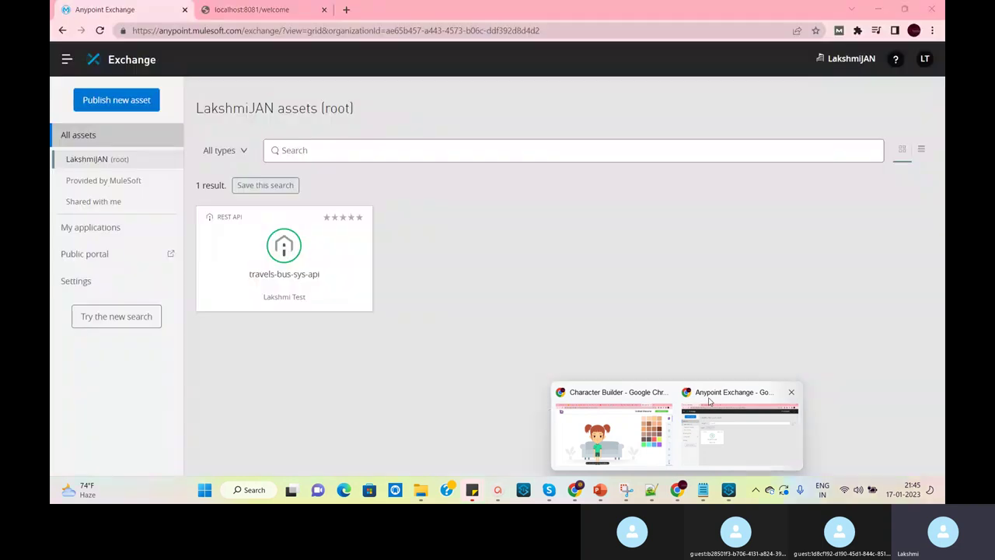
{"action": "left_click", "coordinate": [709, 401]}
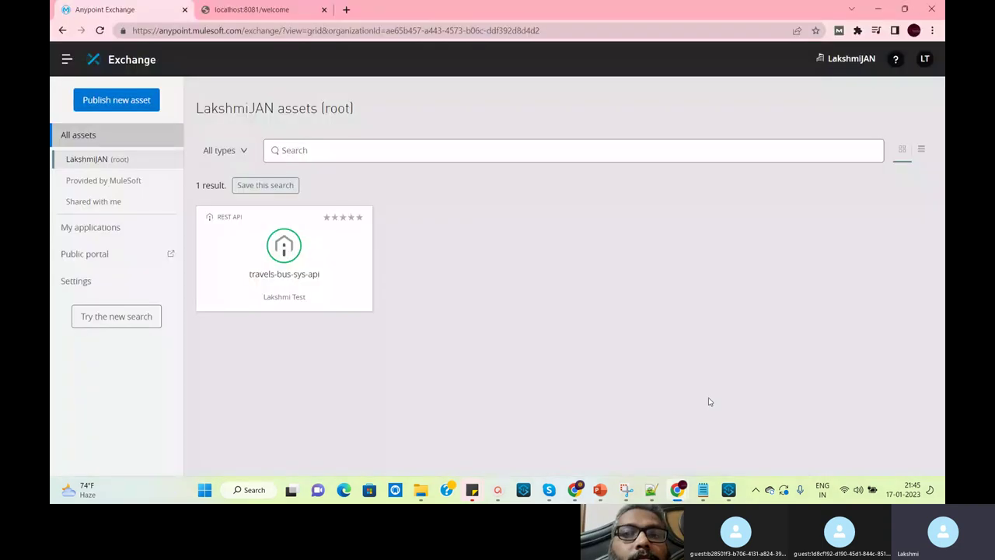
{"action": "left_click", "coordinate": [614, 428]}
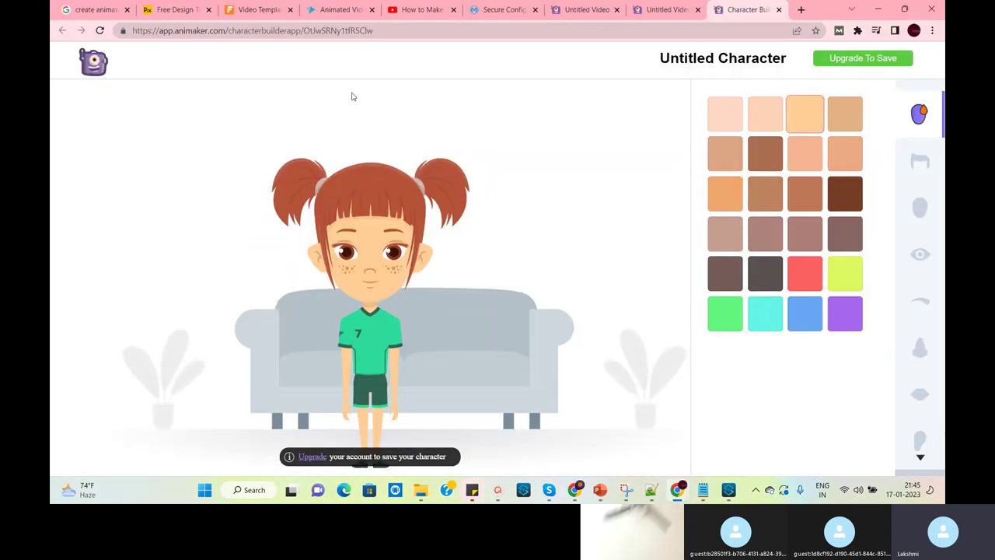
{"action": "left_click", "coordinate": [342, 9]}
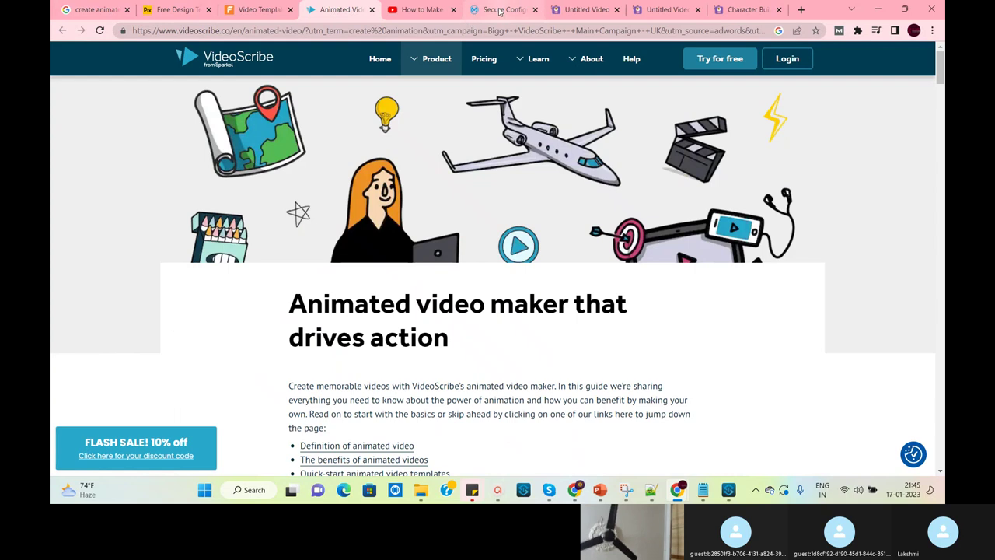
{"action": "left_click_drag", "start_coordinate": [500, 11], "coordinate": [345, 249]}
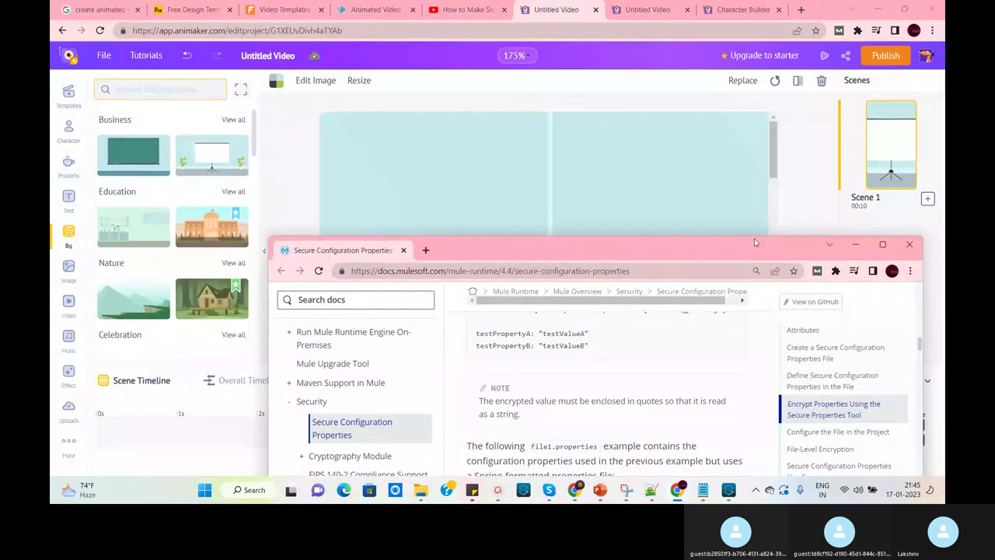
{"action": "left_click", "coordinate": [882, 244]}
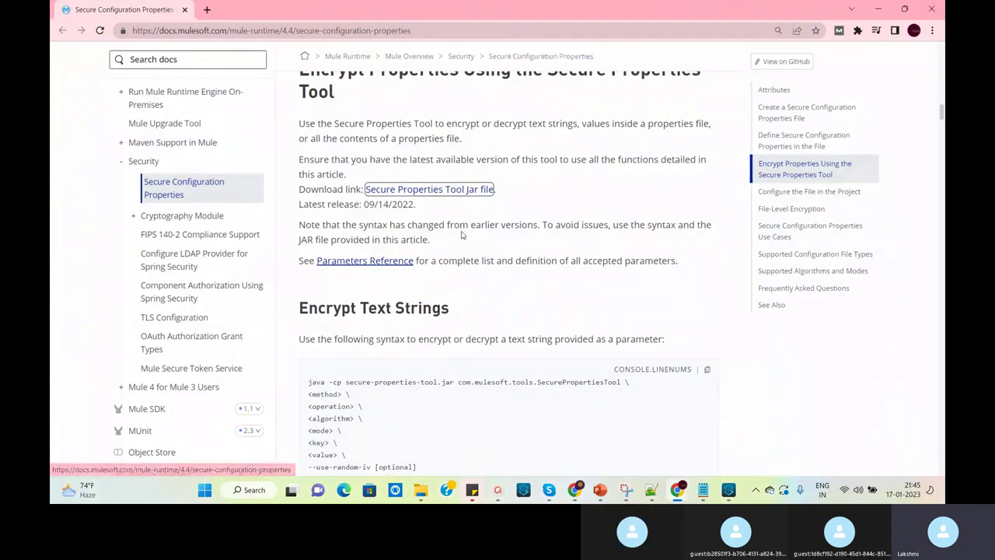
{"action": "left_click", "coordinate": [486, 31]}
{"action": "key", "text": "ctrl+c"}
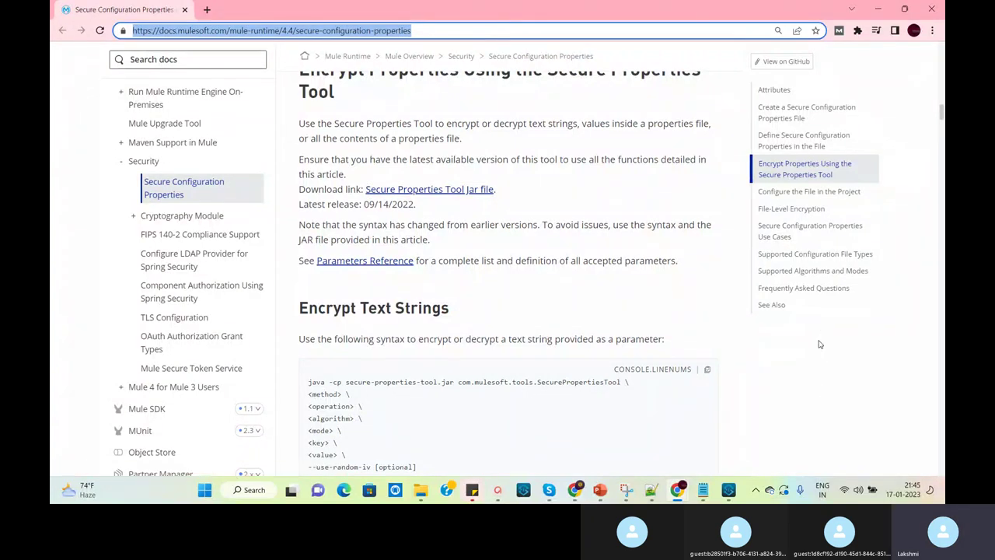
{"action": "mouse_move", "coordinate": [552, 495]}
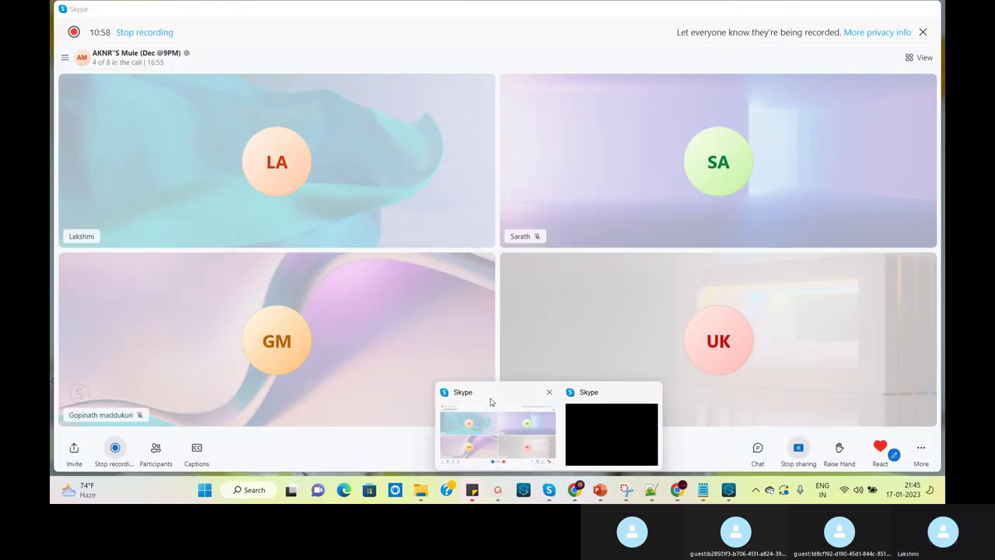
Post the Secure Configuration Properties docs link in the Skype call chat, then return to the docs
{"action": "left_click", "coordinate": [491, 401]}
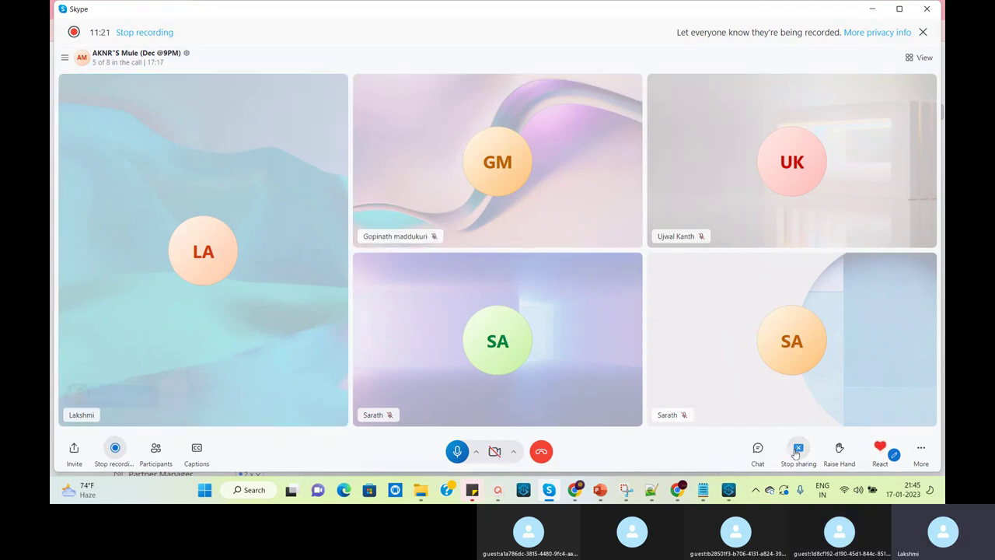
{"action": "left_click", "coordinate": [757, 448]}
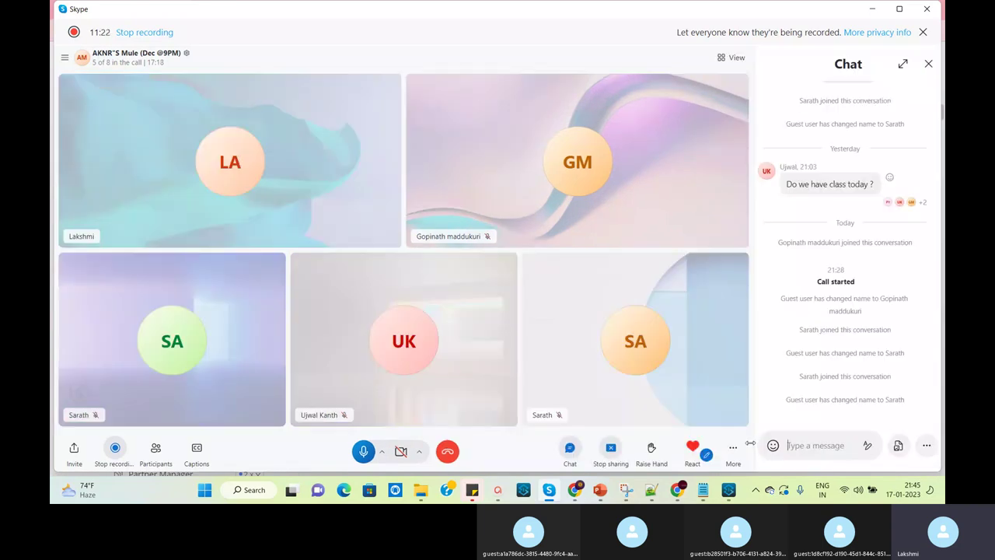
{"action": "key", "text": "ctrl+v"}
{"action": "key", "text": "Return"}
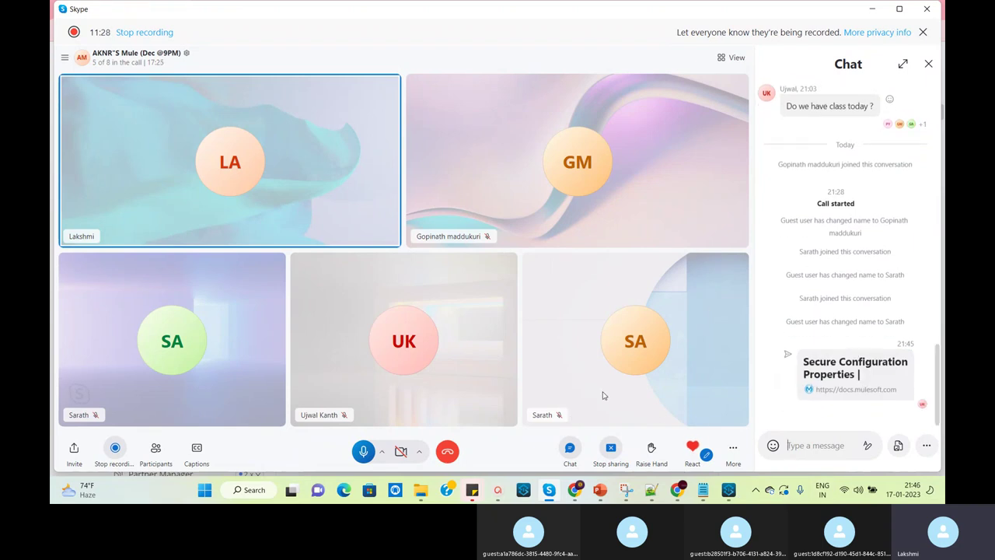
{"action": "mouse_move", "coordinate": [687, 492]}
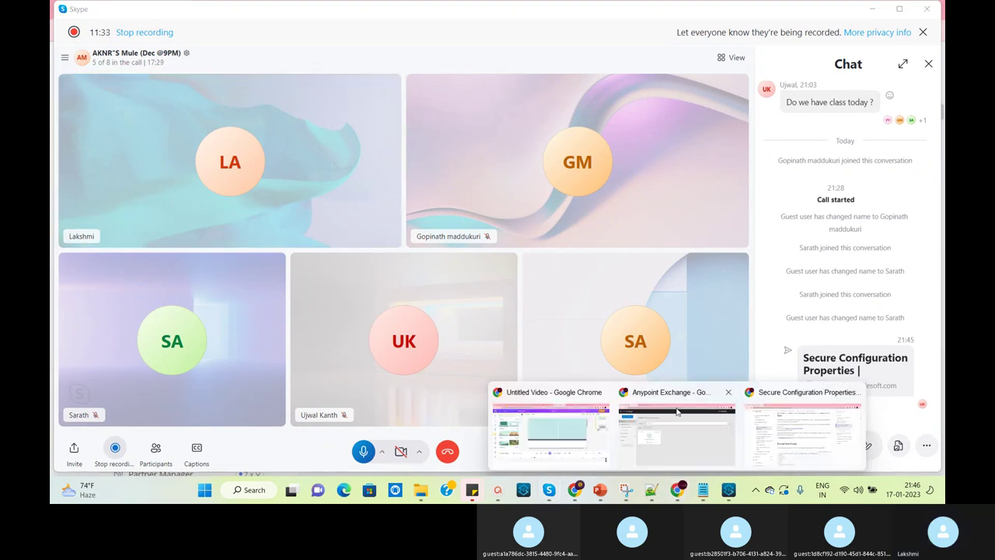
{"action": "left_click", "coordinate": [808, 393]}
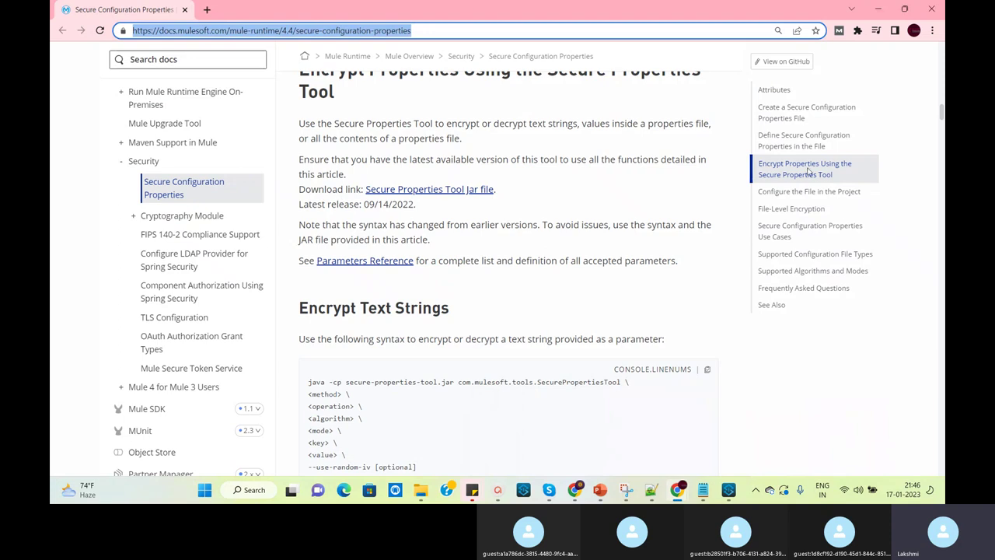
Download the Secure Properties Tool jar and show it in the Downloads folder
{"action": "mouse_move", "coordinate": [941, 115]}
{"action": "left_mouse_down"}
{"action": "mouse_move", "coordinate": [940, 56]}
{"action": "mouse_move", "coordinate": [940, 113]}
{"action": "left_mouse_up"}
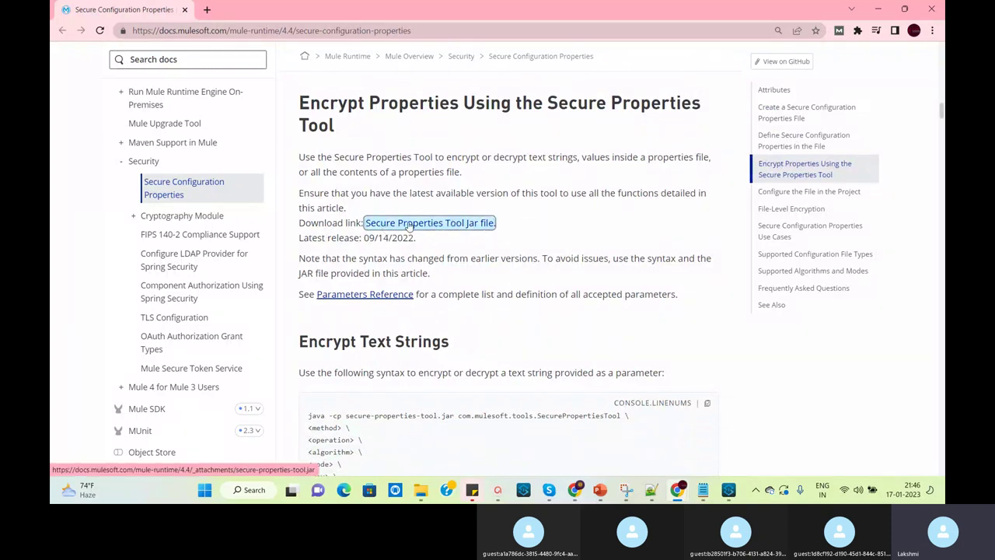
{"action": "left_click", "coordinate": [484, 225]}
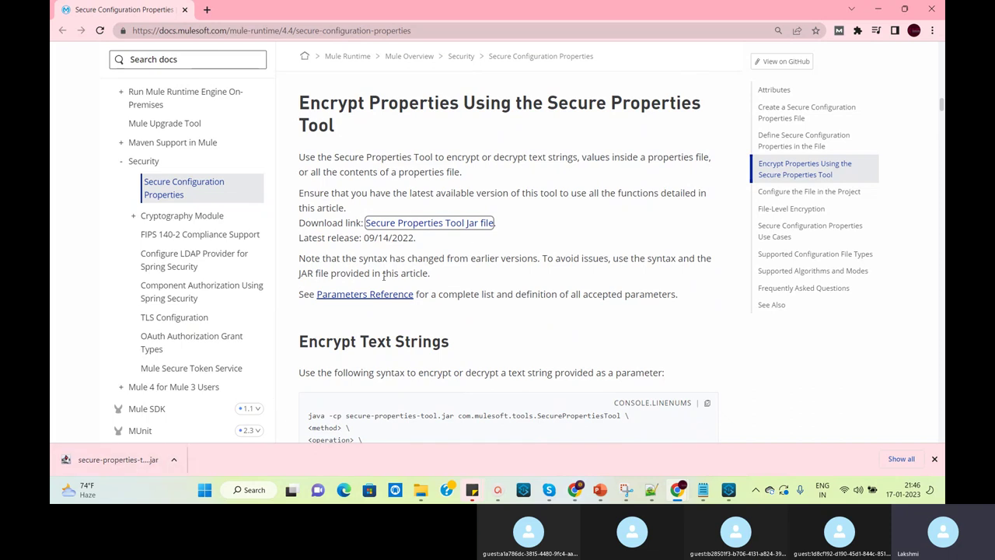
{"action": "left_click", "coordinate": [175, 459]}
{"action": "left_click", "coordinate": [210, 423]}
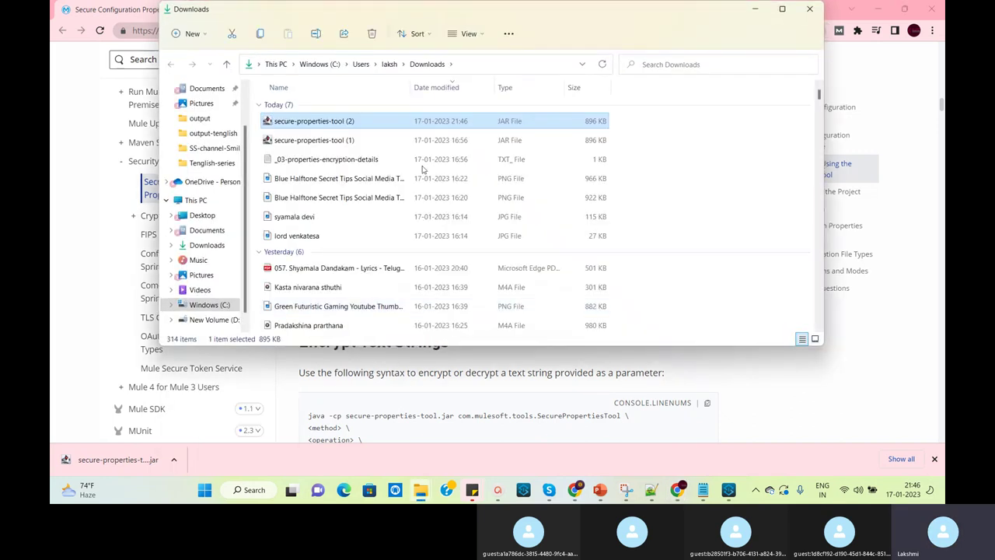
Look through the C: drive's encryption folder, then move to the Desktop folder
{"action": "left_click", "coordinate": [319, 64]}
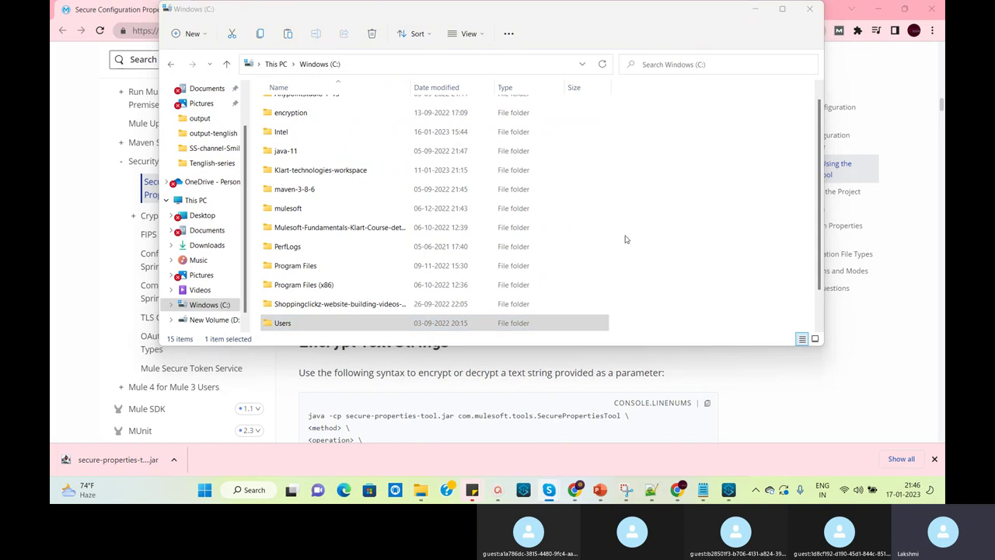
{"action": "double_click", "coordinate": [307, 115]}
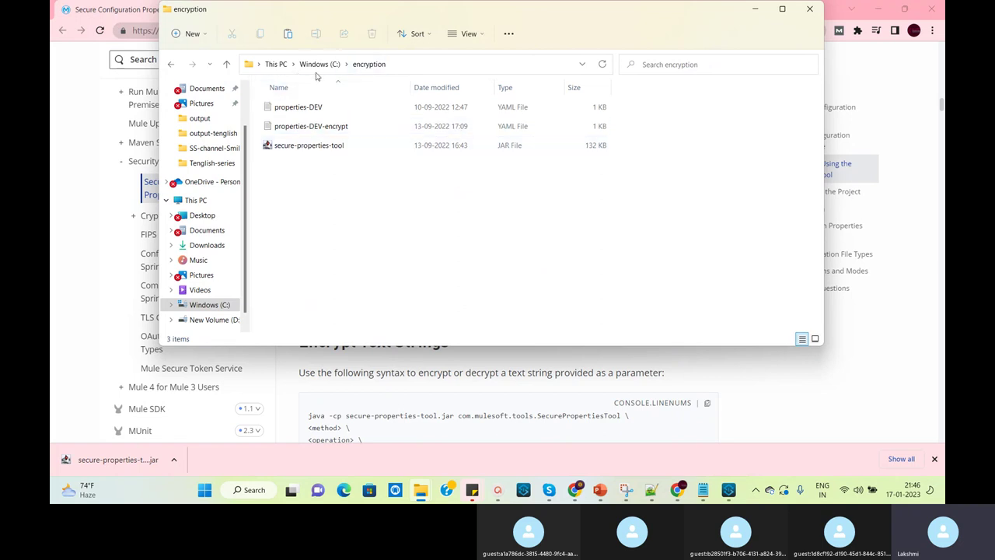
{"action": "left_click", "coordinate": [319, 64]}
{"action": "right_click", "coordinate": [671, 143]}
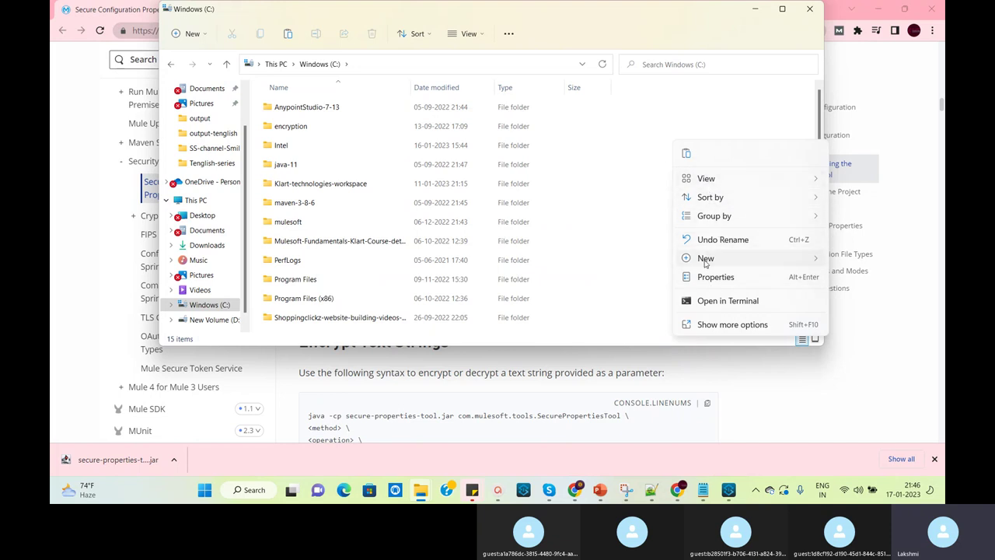
{"action": "mouse_move", "coordinate": [706, 263]}
{"action": "left_click", "coordinate": [835, 409]}
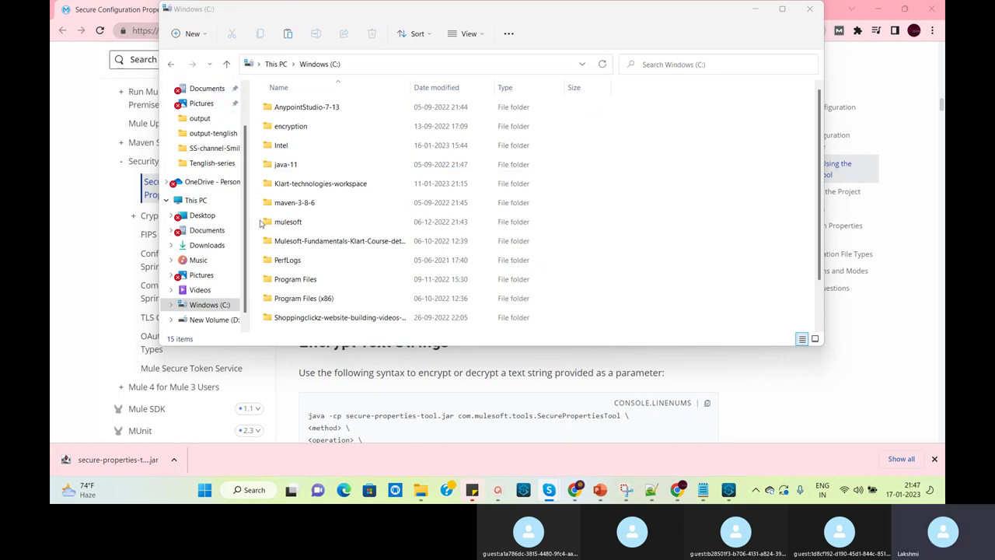
{"action": "left_click", "coordinate": [204, 215]}
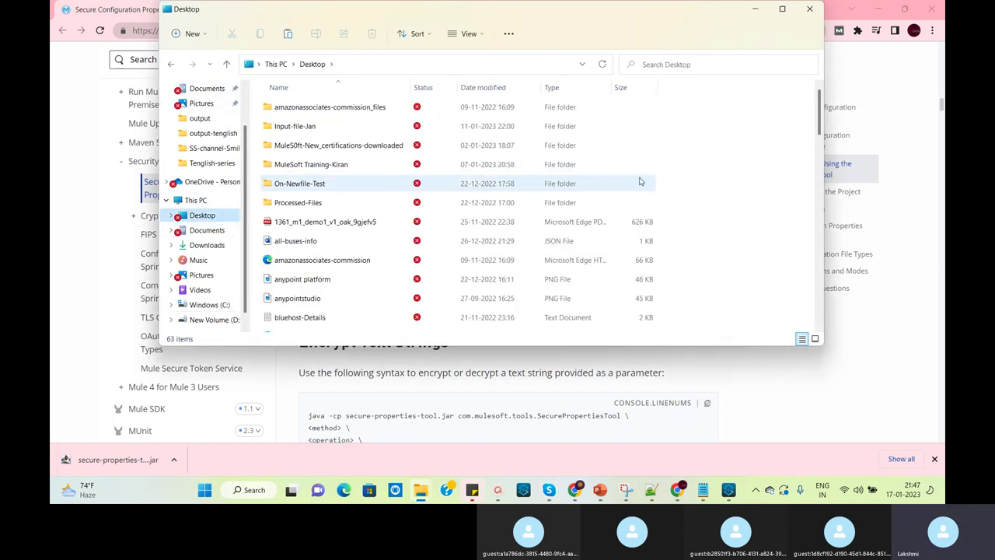
Create and open a new Desktop folder named encryption-mule
{"action": "right_click", "coordinate": [688, 177]}
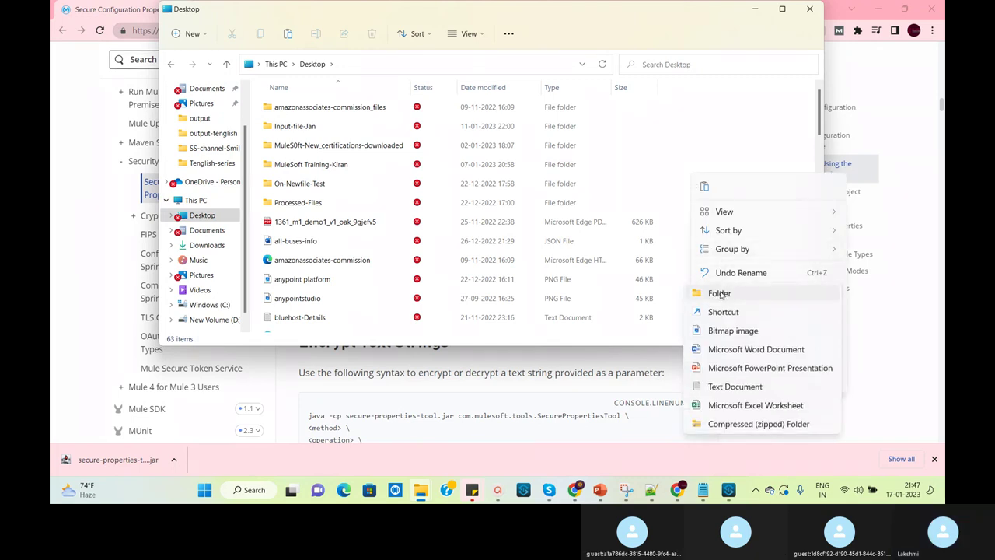
{"action": "key", "text": "Escape"}
{"action": "type", "text": "e"}
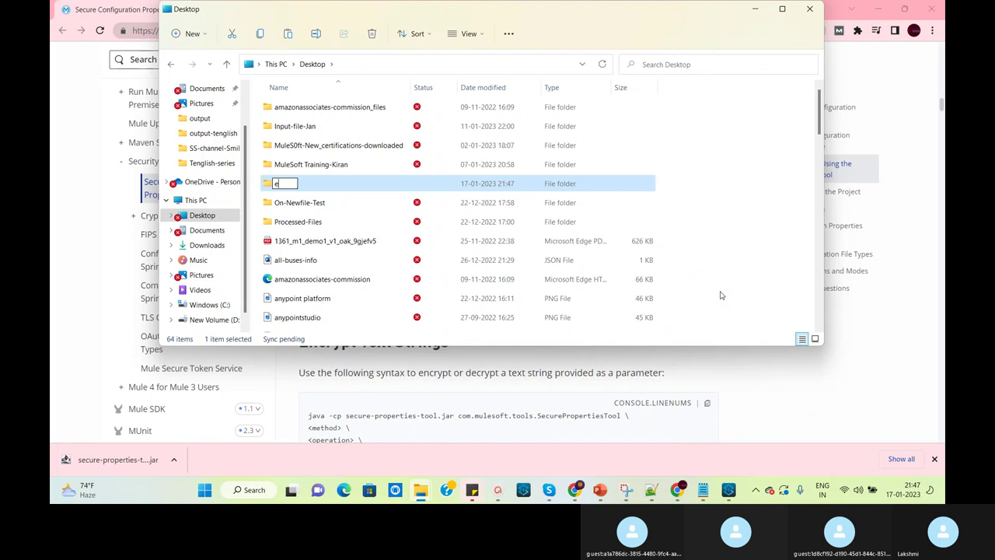
{"action": "type", "text": "ncryp"}
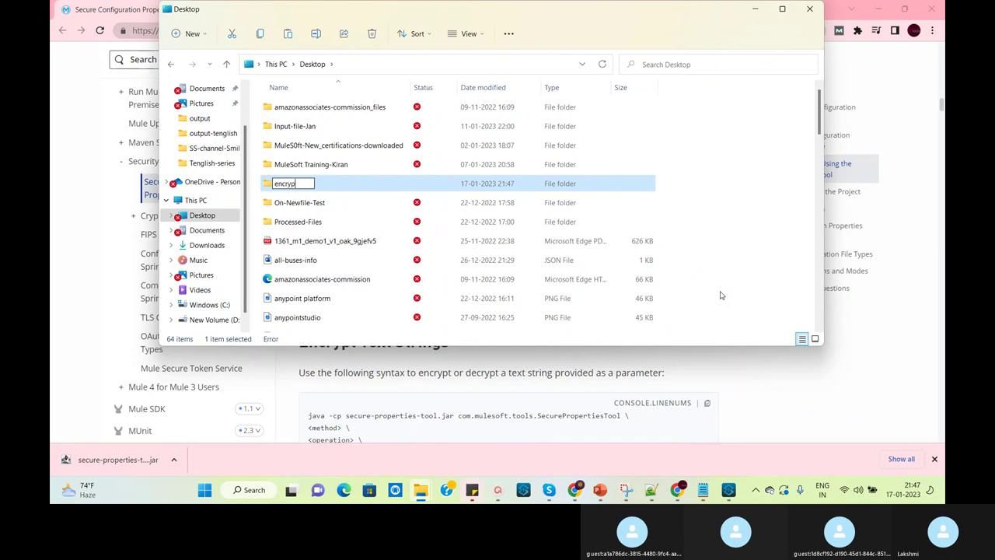
{"action": "type", "text": "tion-mule"}
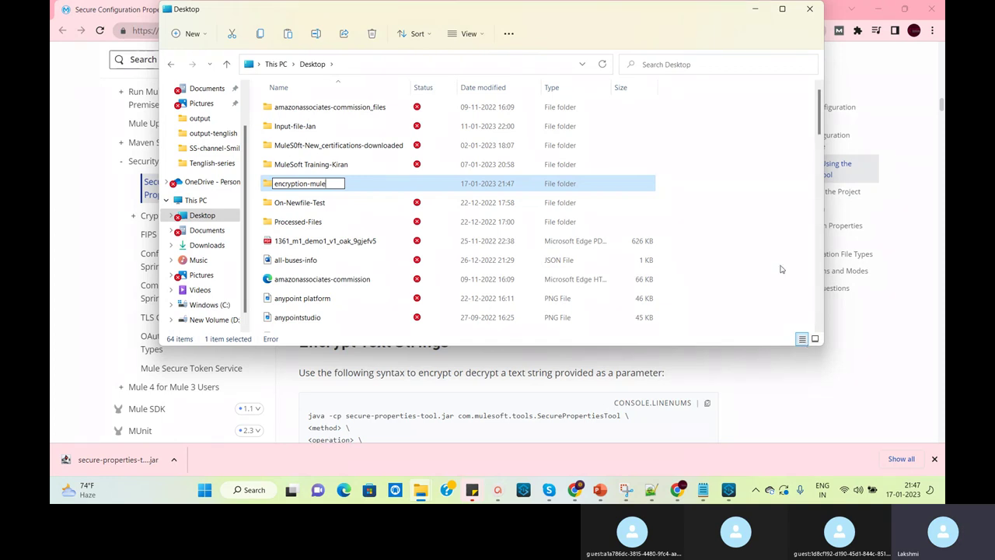
{"action": "key", "text": "Return"}
{"action": "double_click", "coordinate": [340, 188]}
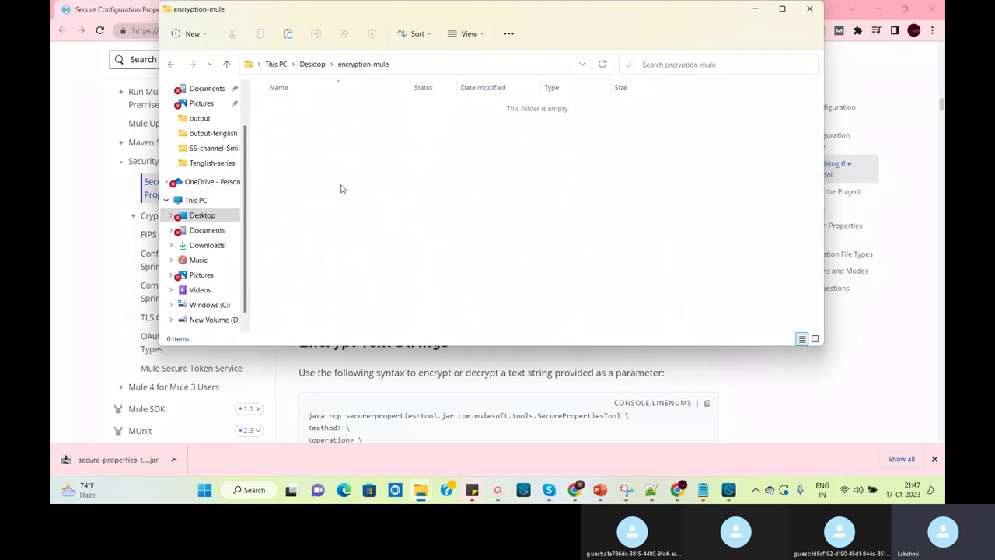
Paste the Secure Properties Tool JAR there and rename it secure-properties-tool
{"action": "key", "text": "ctrl+v"}
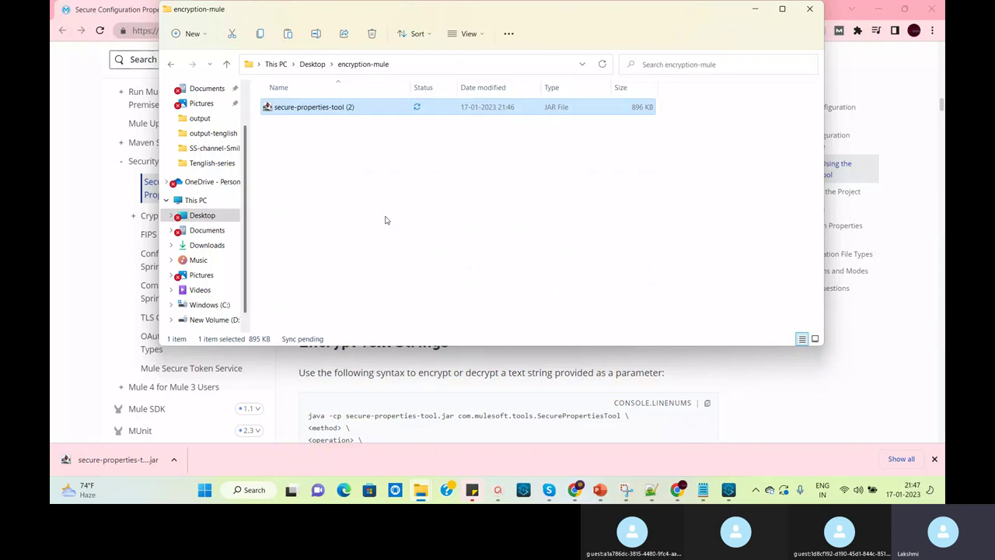
{"action": "left_click", "coordinate": [358, 110]}
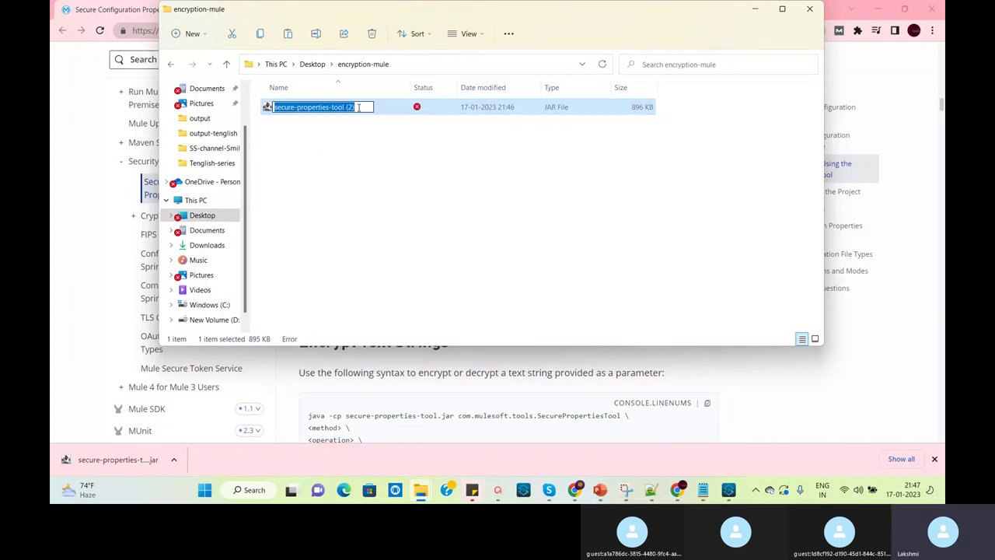
{"action": "left_click", "coordinate": [362, 106]}
{"action": "key", "text": "BackSpace"}
{"action": "key", "text": "BackSpace"}
{"action": "key", "text": "BackSpace"}
{"action": "key", "text": "BackSpace"}
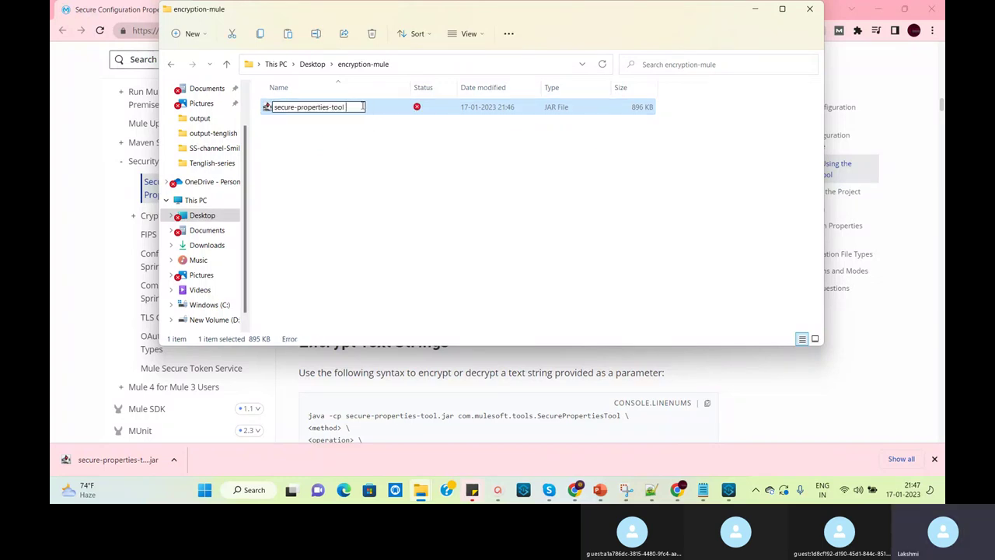
{"action": "left_click", "coordinate": [356, 161]}
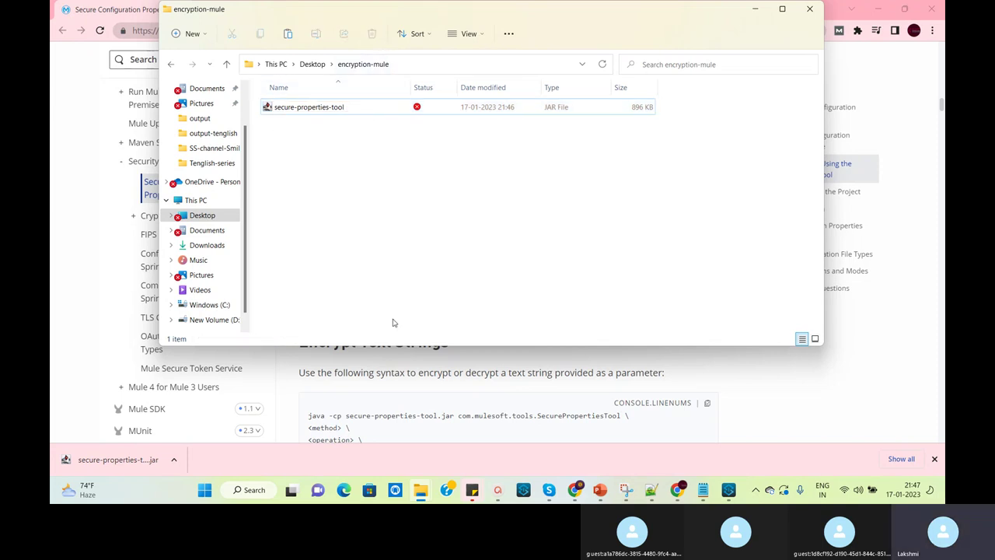
{"action": "left_click", "coordinate": [727, 369]}
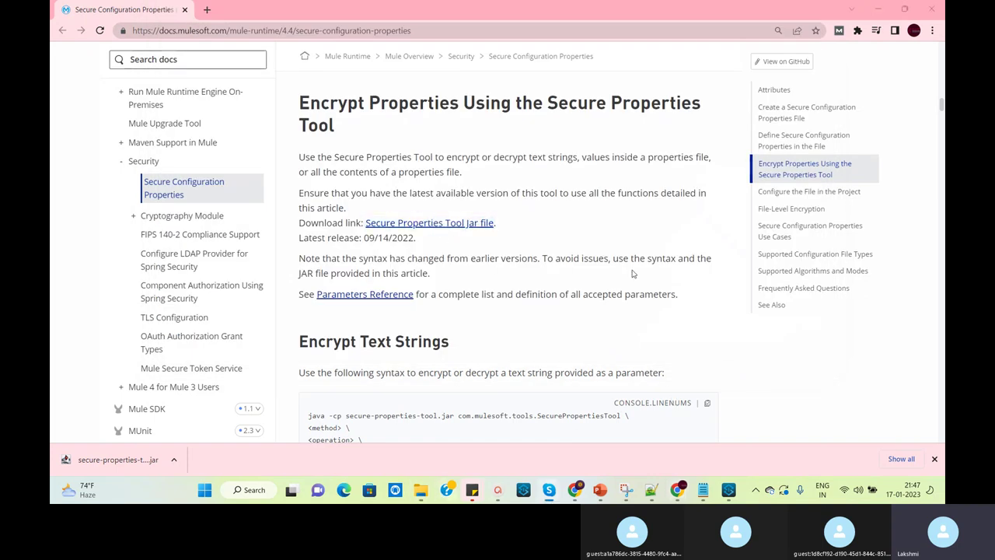
Bring up the properties-encryption notes and highlight the '#### To encrypt single value' heading
{"action": "left_click", "coordinate": [702, 490]}
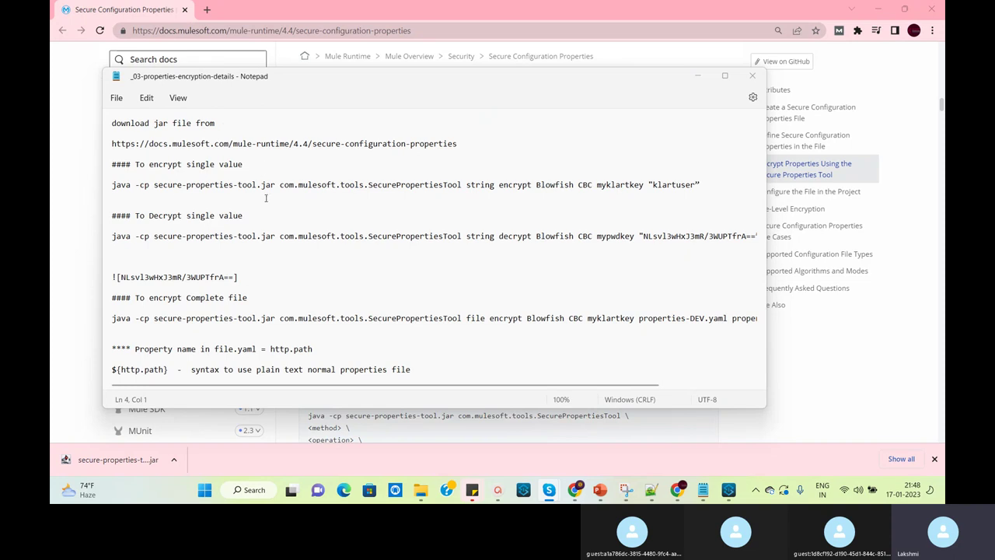
{"action": "triple_click", "coordinate": [108, 169]}
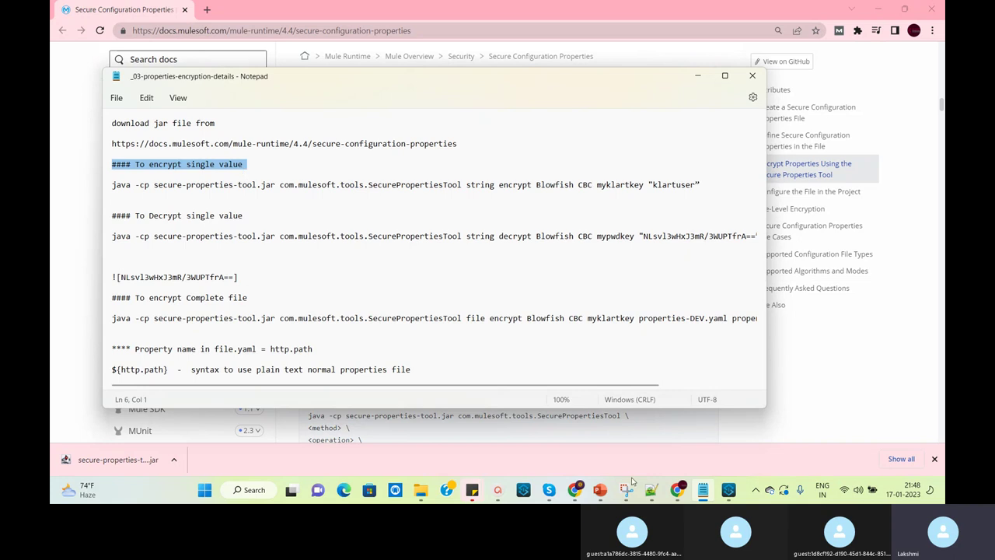
Open properties-dev.yaml, select its database password value, then return to the Notepad notes
{"action": "left_click", "coordinate": [730, 491]}
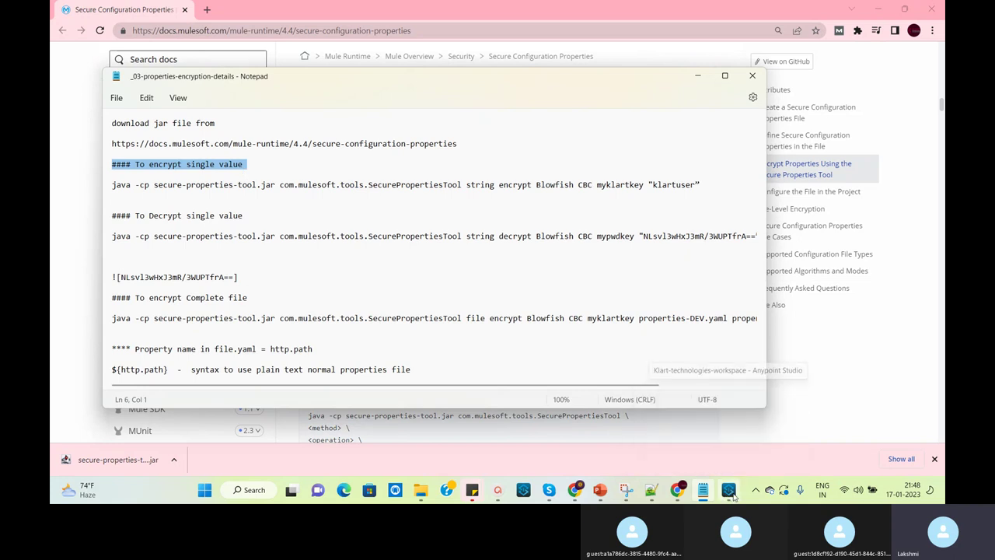
{"action": "double_click", "coordinate": [124, 216]}
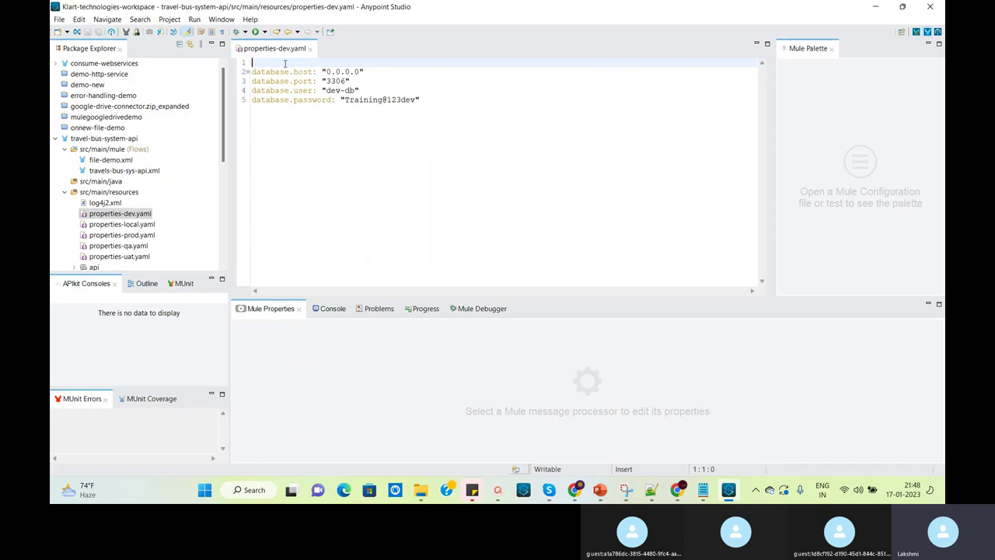
{"action": "double_click", "coordinate": [390, 101]}
{"action": "left_click", "coordinate": [366, 133]}
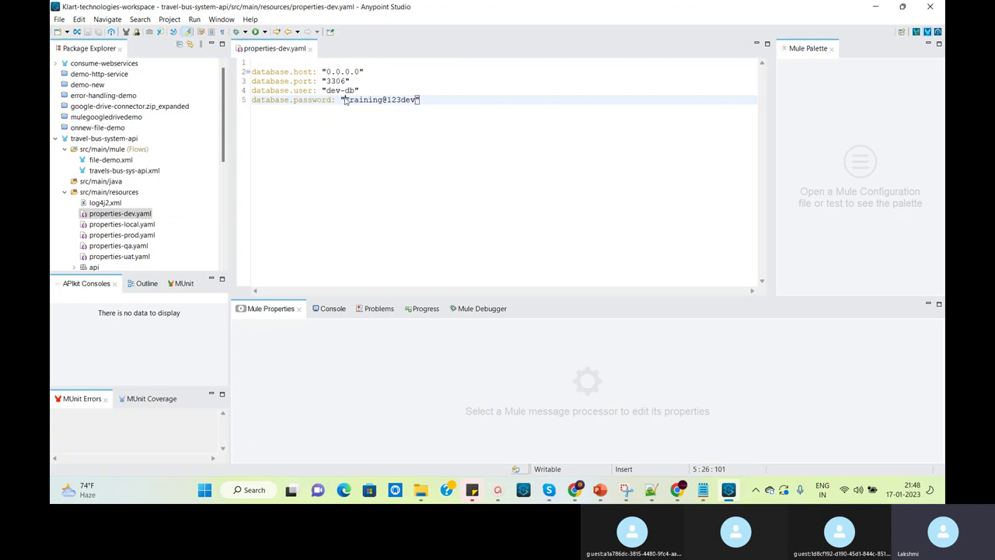
{"action": "left_click", "coordinate": [345, 100]}
{"action": "left_click_drag", "start_coordinate": [344, 99], "coordinate": [415, 105]}
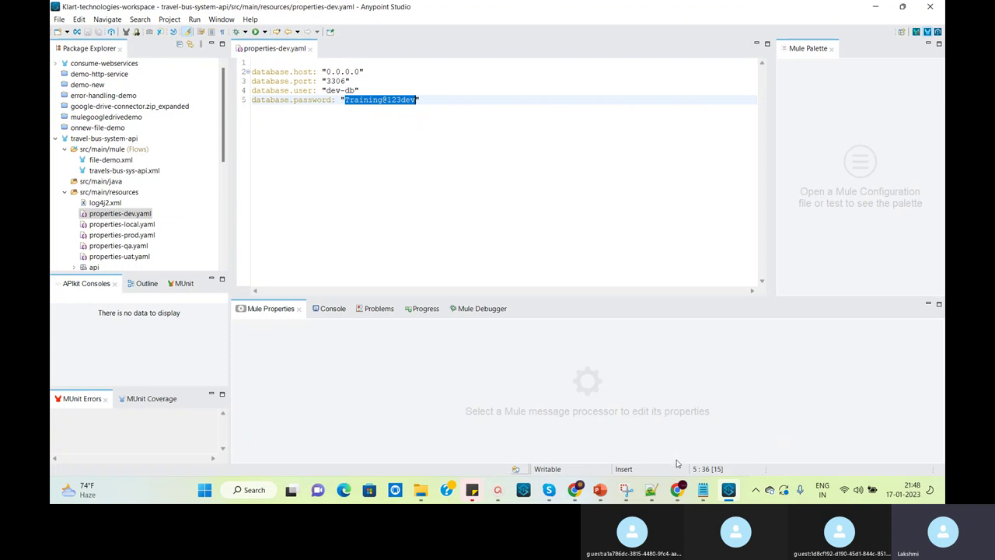
{"action": "left_click", "coordinate": [703, 490]}
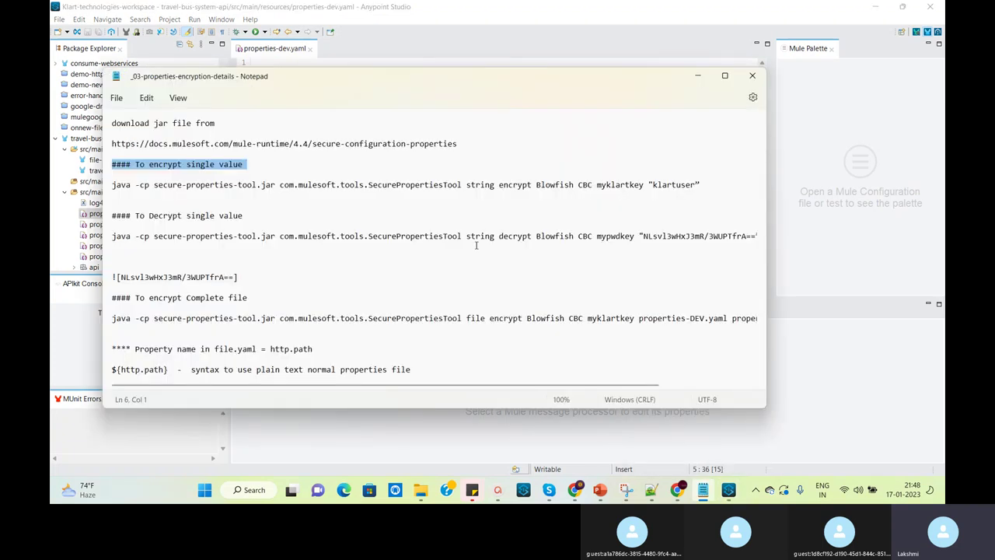
Reposition the Notepad notes below properties-dev.yaml and select the single-value java encrypt command line
{"action": "left_click", "coordinate": [255, 164]}
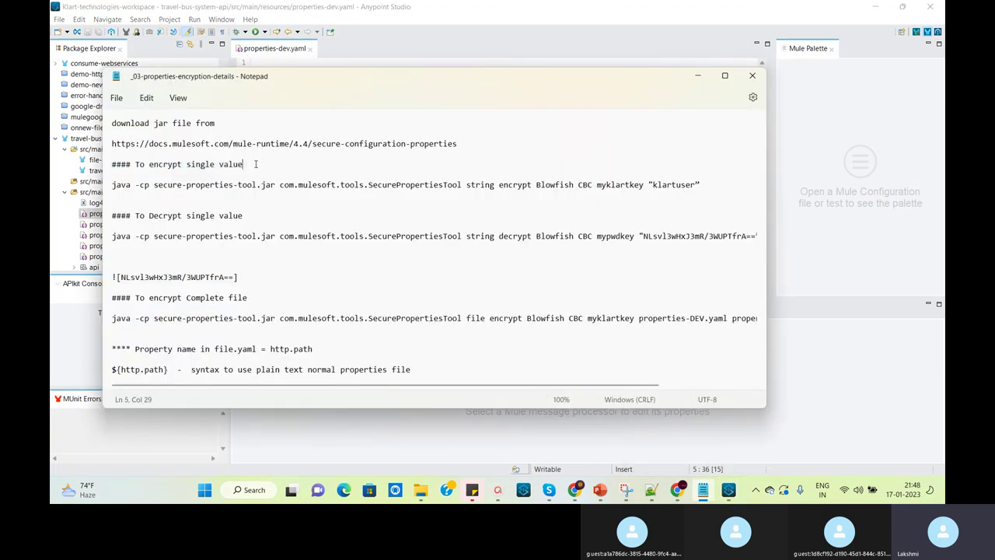
{"action": "left_click_drag", "start_coordinate": [113, 185], "coordinate": [378, 198]}
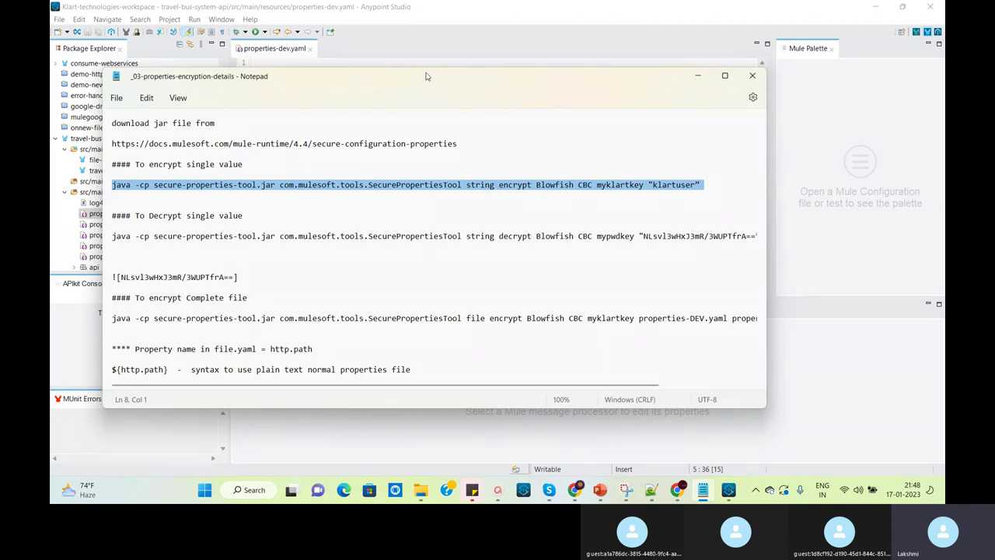
{"action": "left_click_drag", "start_coordinate": [428, 76], "coordinate": [544, 235]}
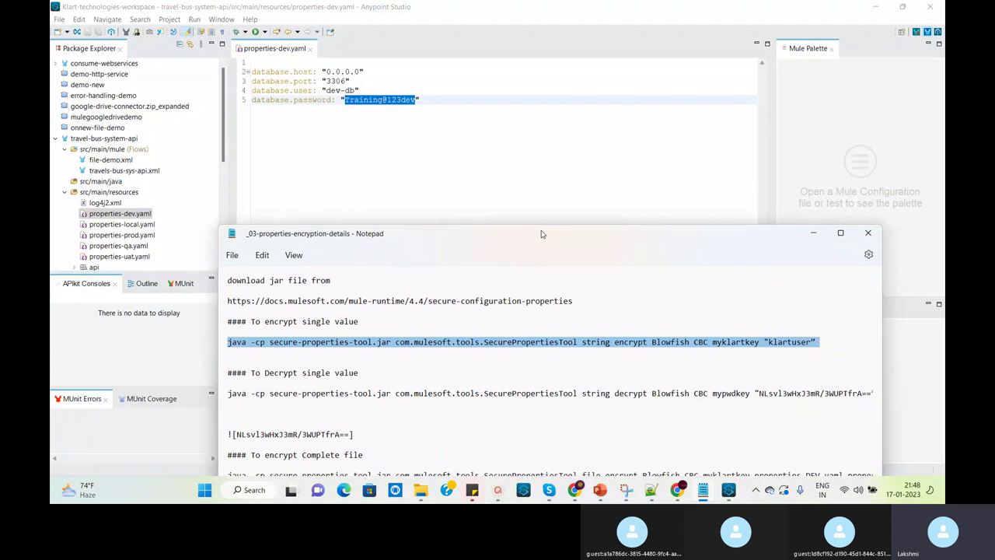
{"action": "left_click_drag", "start_coordinate": [542, 233], "coordinate": [537, 132]}
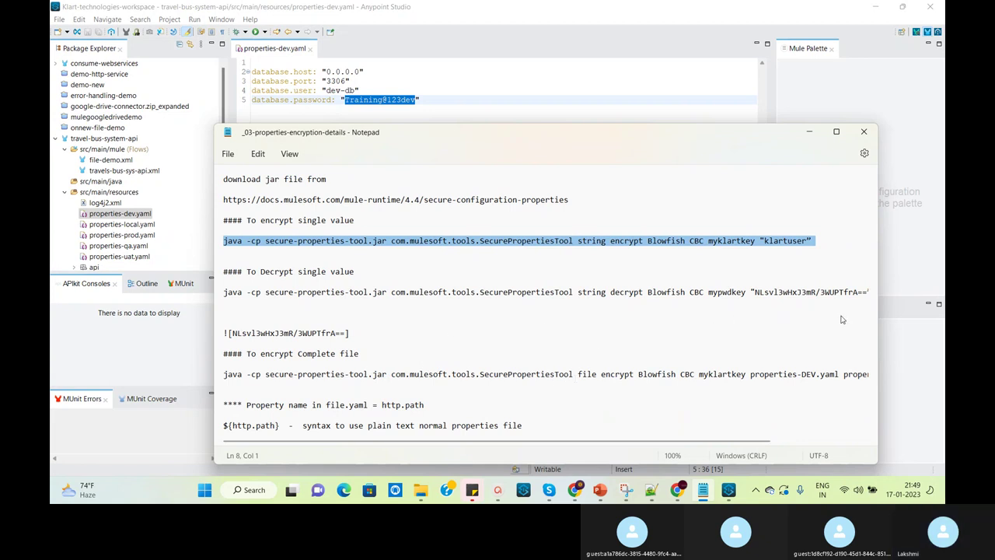
{"action": "left_click_drag", "start_coordinate": [621, 141], "coordinate": [592, 52]}
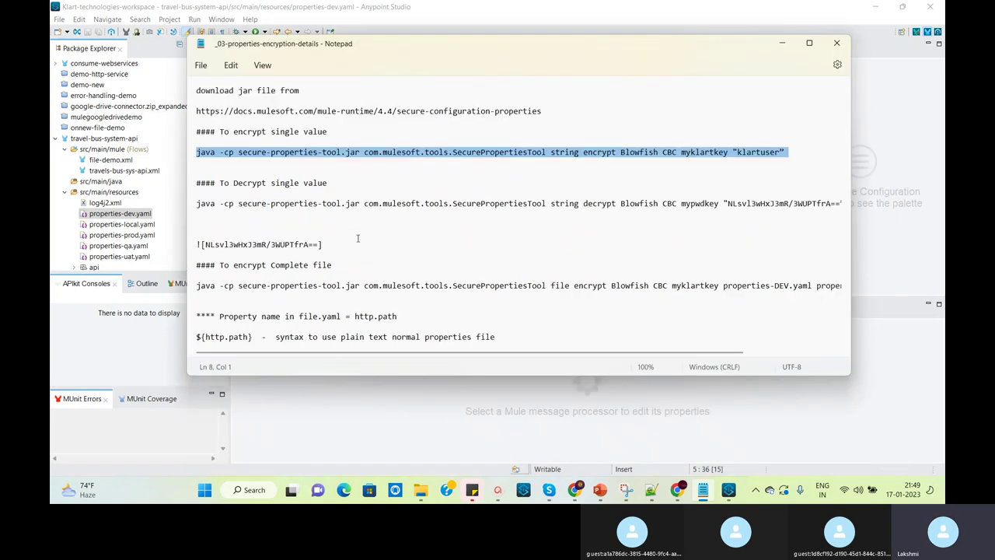
{"action": "left_click", "coordinate": [338, 182]}
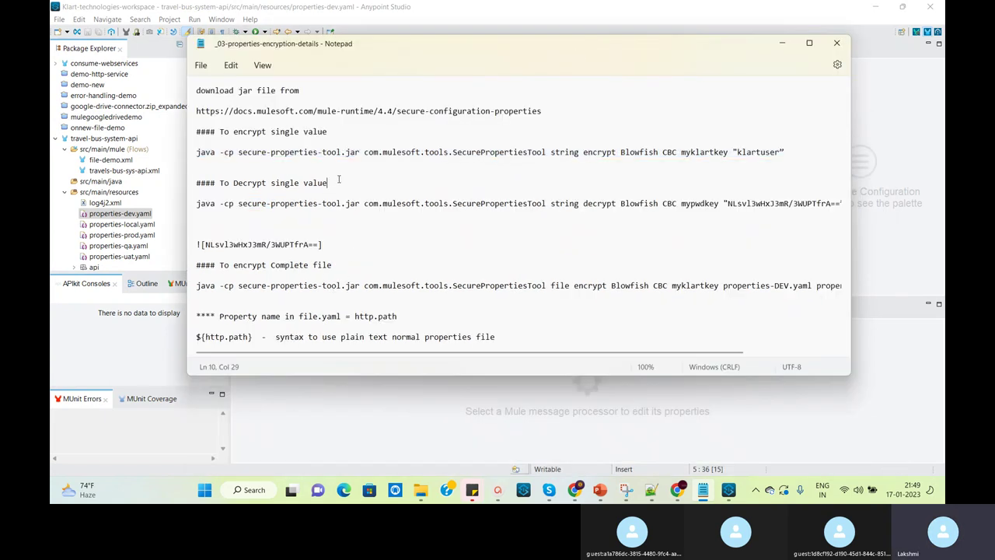
{"action": "left_click_drag", "start_coordinate": [413, 47], "coordinate": [394, 149]}
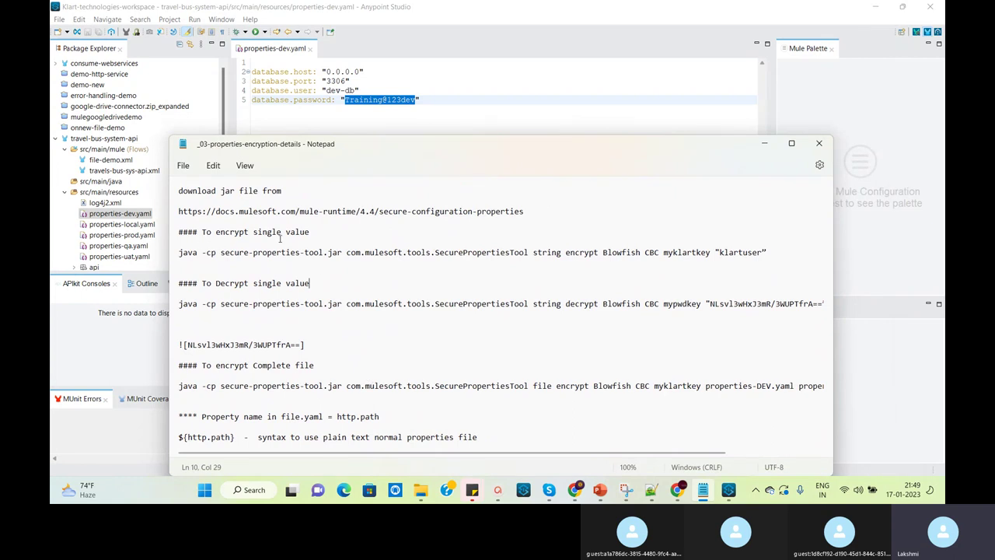
{"action": "triple_click", "coordinate": [176, 254]}
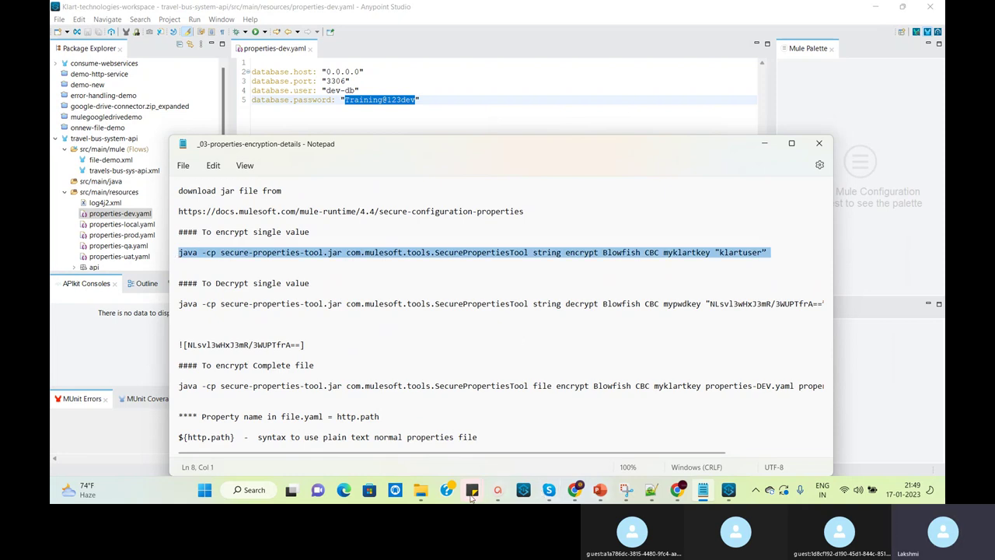
Launch cmd from the encryption-mule folder's address bar and move the prompt window aside
{"action": "mouse_move", "coordinate": [427, 496]}
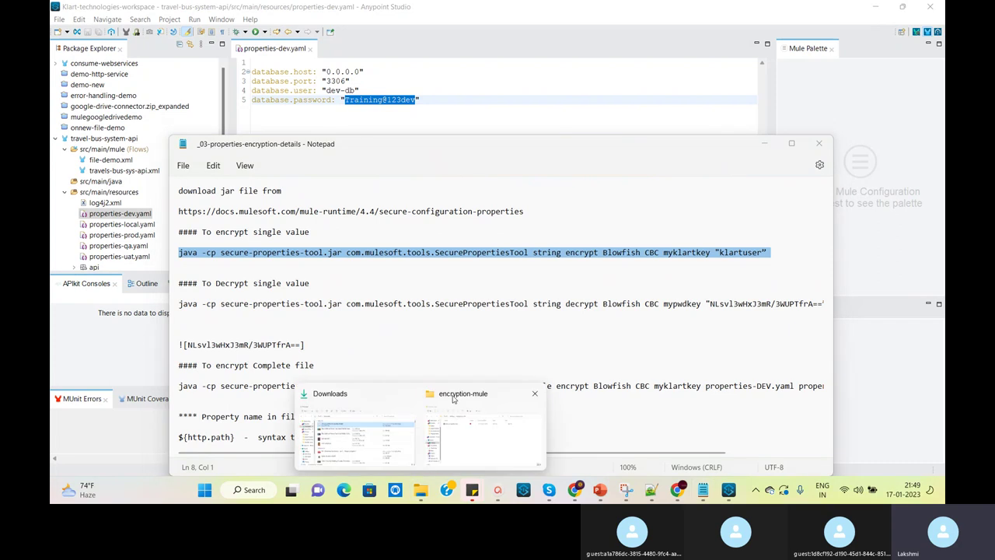
{"action": "left_click", "coordinate": [529, 420]}
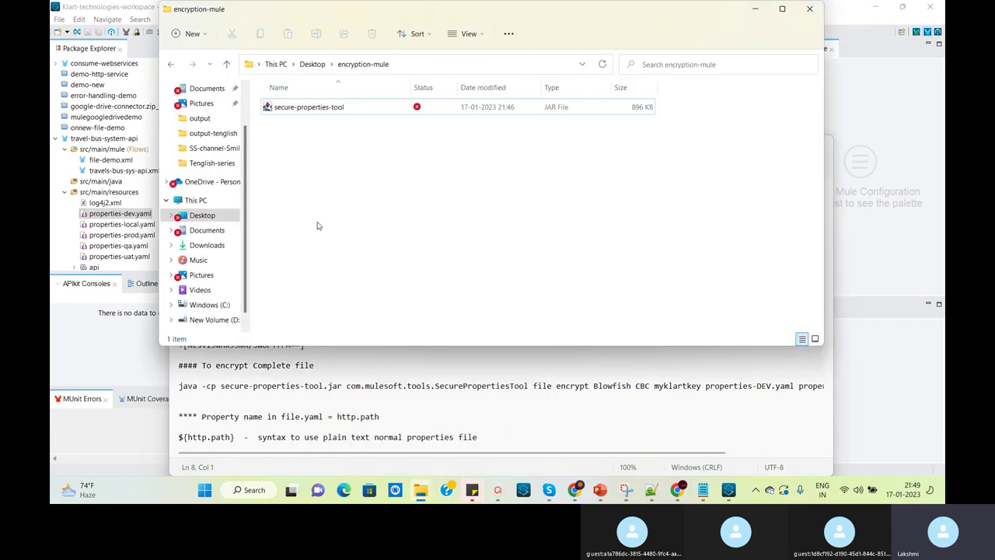
{"action": "left_click", "coordinate": [444, 64]}
{"action": "type", "text": "cmd"}
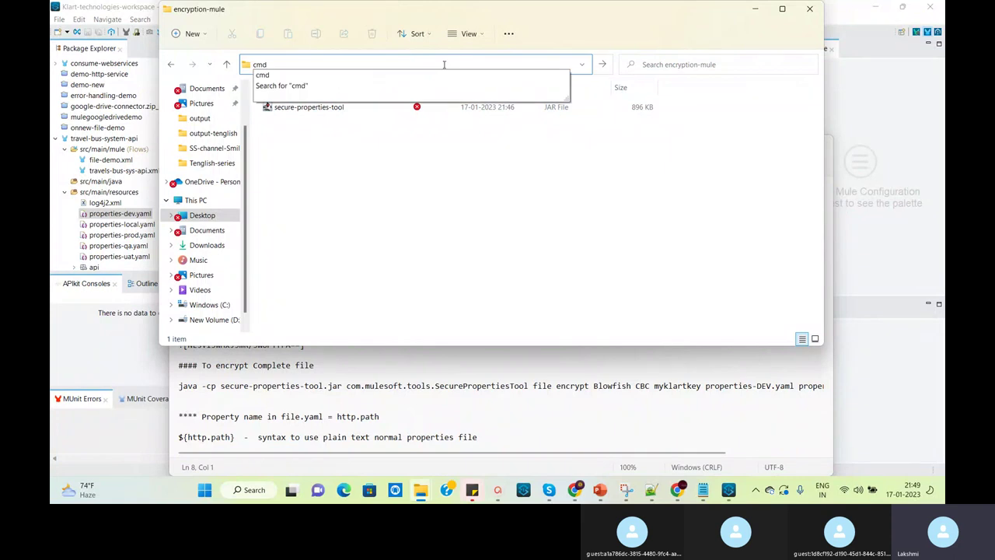
{"action": "key", "text": "Return"}
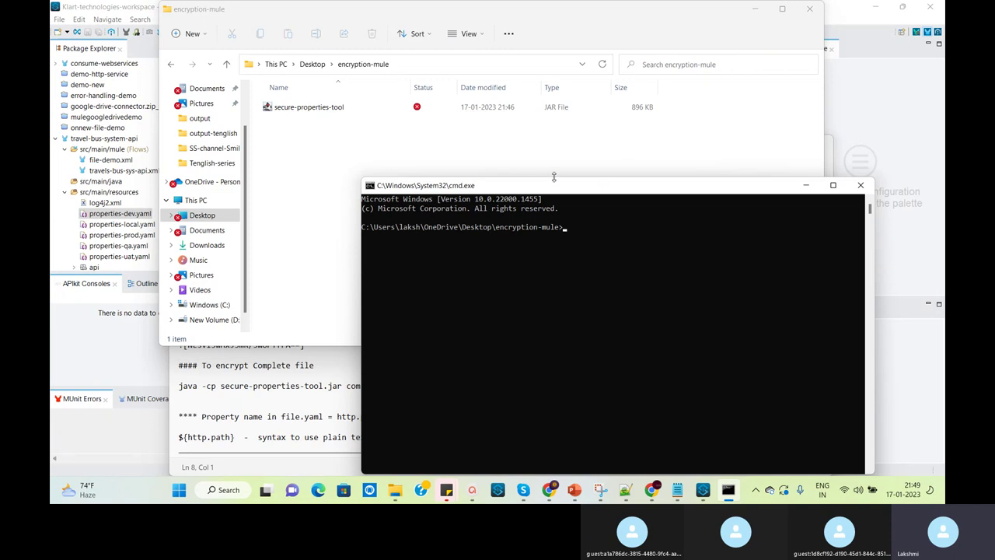
{"action": "left_click_drag", "start_coordinate": [555, 187], "coordinate": [543, 56]}
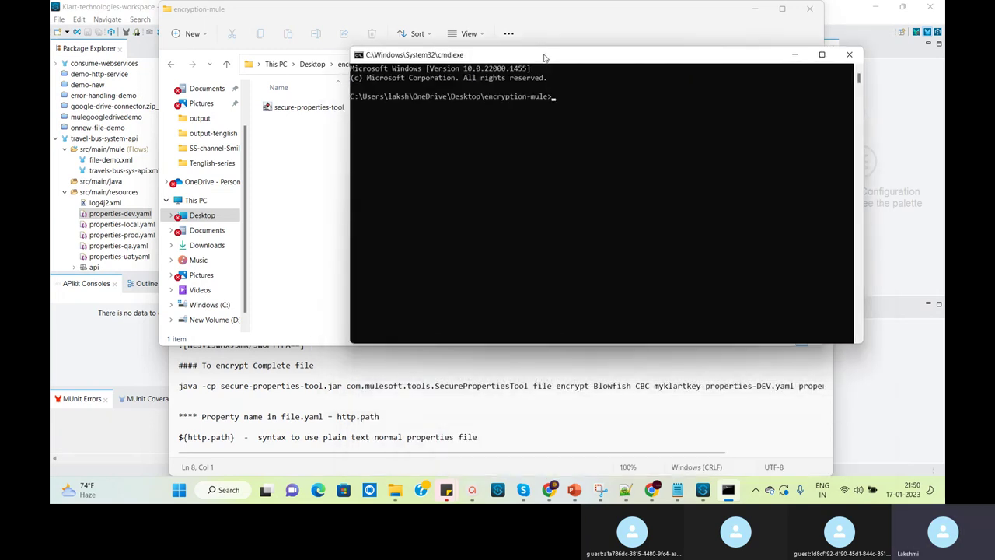
Paste the single-value java encrypt command onto line 15 of the new 40 tab
{"action": "left_click", "coordinate": [636, 496]}
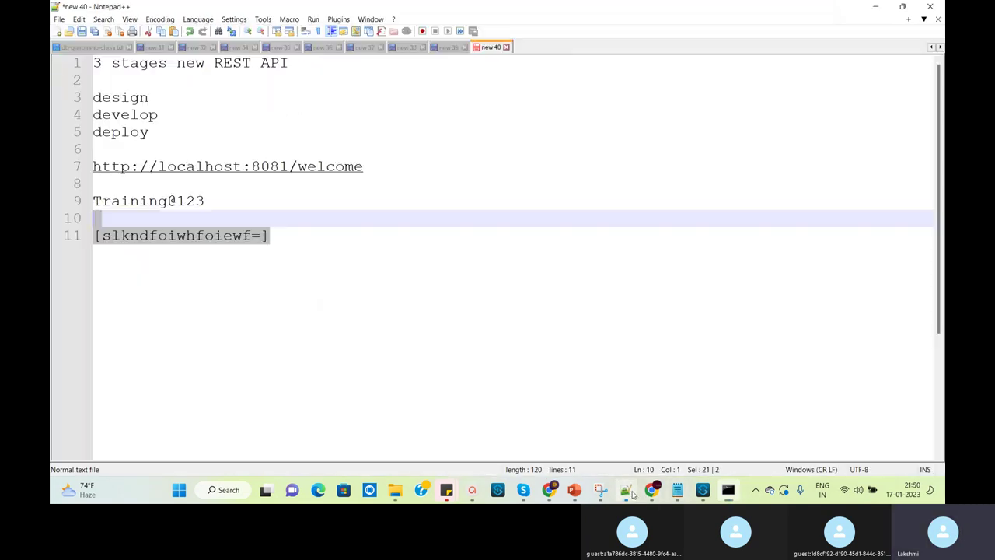
{"action": "left_click", "coordinate": [315, 236]}
{"action": "key", "text": "Return"}
{"action": "key", "text": "Return"}
{"action": "key", "text": "Return"}
{"action": "key", "text": "Return"}
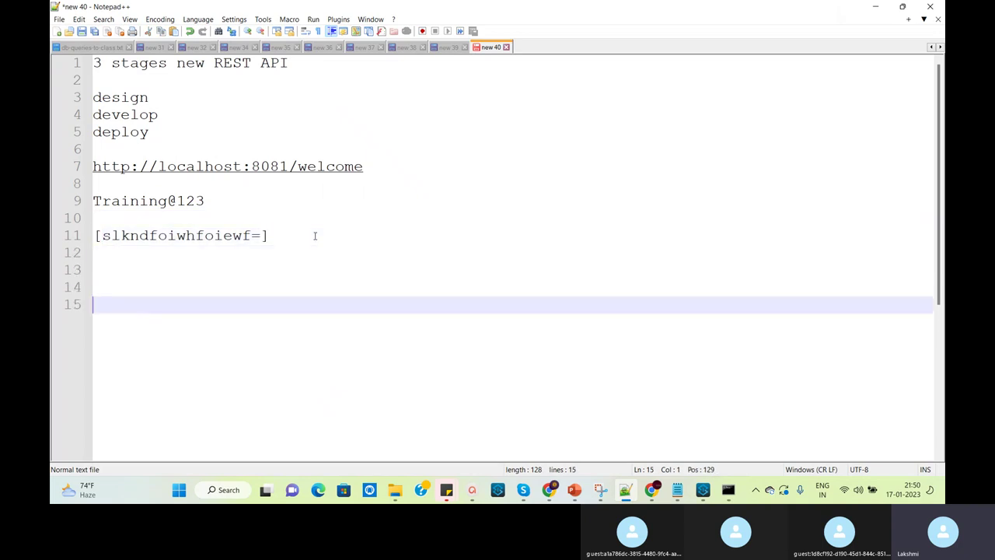
{"action": "key", "text": "ctrl+v"}
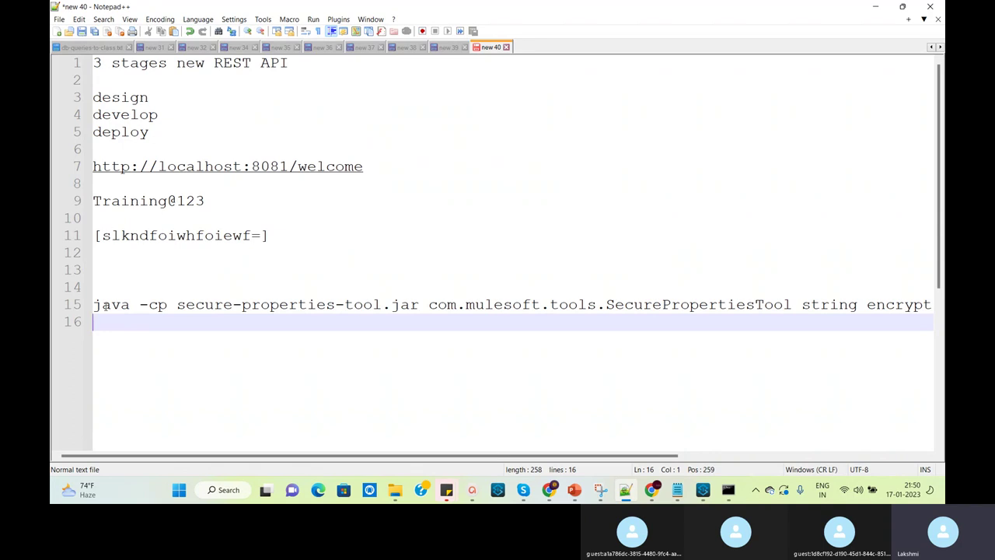
Highlight the command's java, -cp, secure-properties-tool.jar and SecurePropertiesTool class parts
{"action": "double_click", "coordinate": [108, 305]}
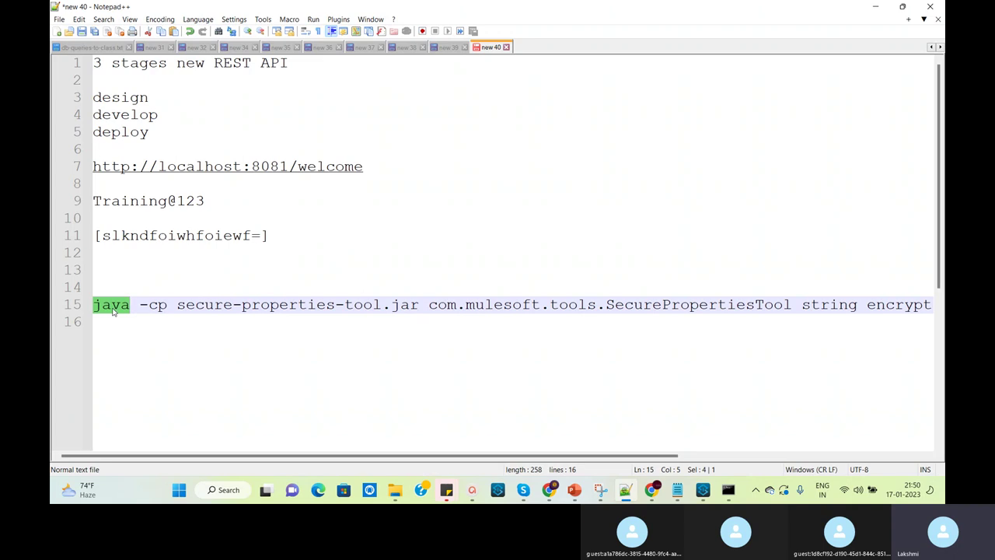
{"action": "left_click_drag", "start_coordinate": [169, 304], "coordinate": [142, 308]}
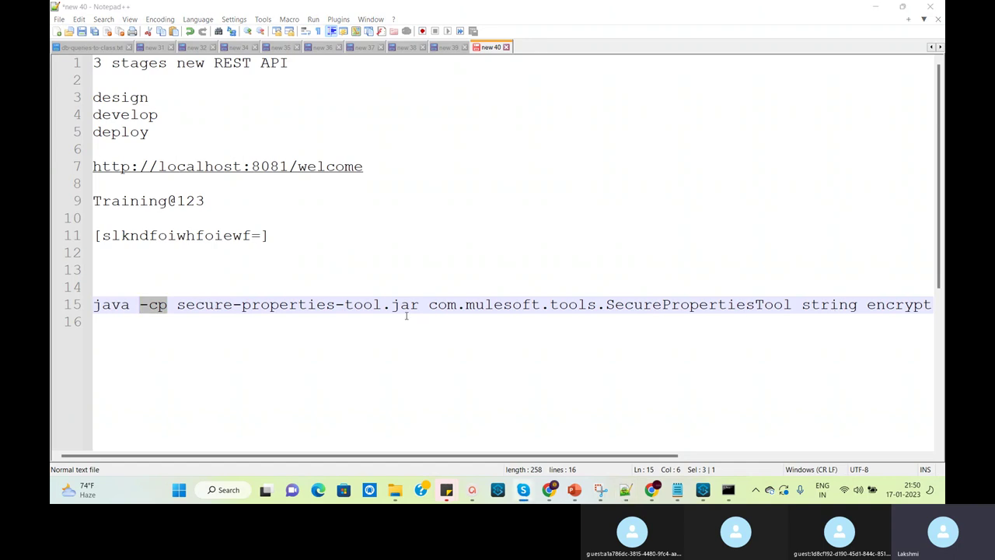
{"action": "left_click_drag", "start_coordinate": [418, 306], "coordinate": [177, 304]}
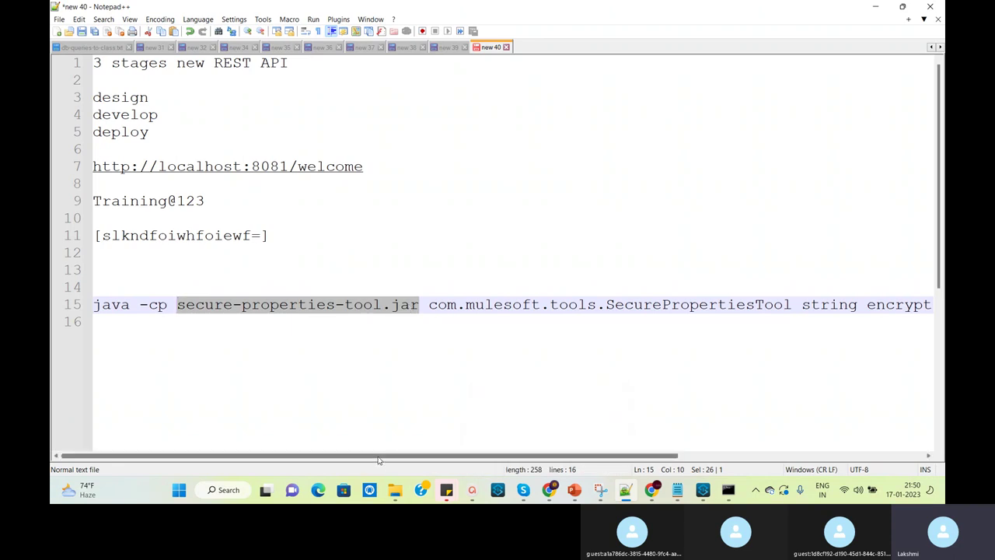
{"action": "mouse_move", "coordinate": [378, 460]}
{"action": "left_mouse_down"}
{"action": "mouse_move", "coordinate": [396, 459]}
{"action": "mouse_move", "coordinate": [365, 459]}
{"action": "left_mouse_up"}
{"action": "left_click_drag", "start_coordinate": [628, 461], "coordinate": [701, 456]}
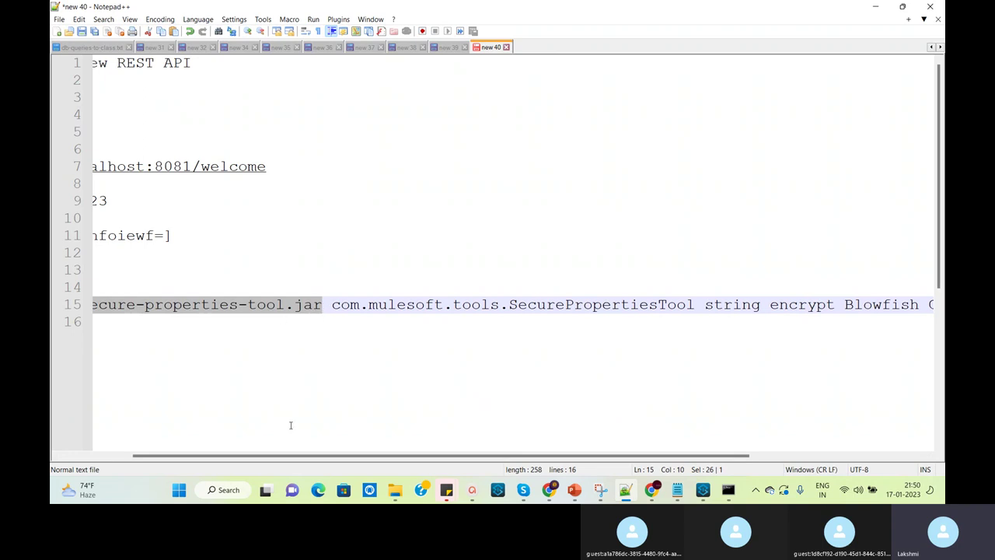
{"action": "left_click_drag", "start_coordinate": [331, 307], "coordinate": [695, 305]}
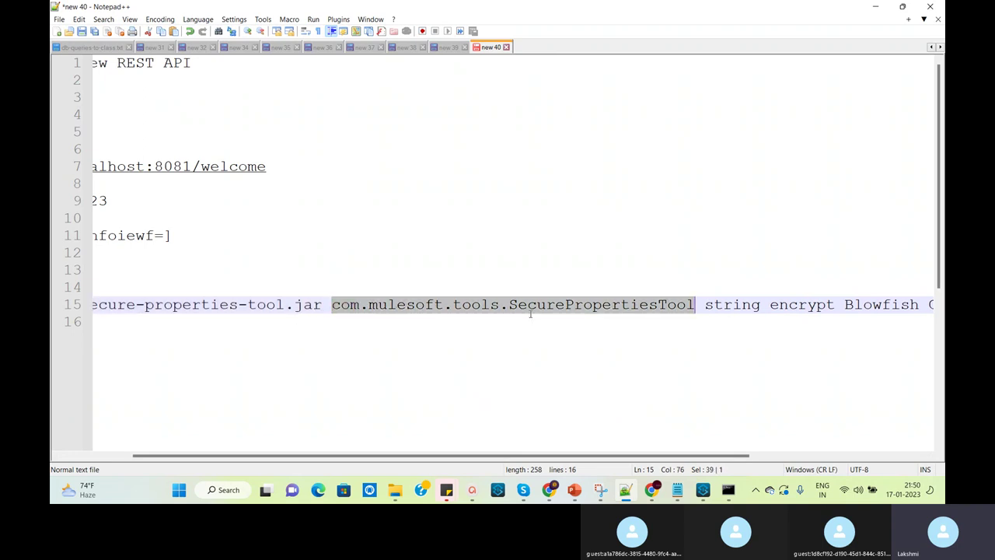
{"action": "scroll", "coordinate": [530, 313], "scroll_direction": "left", "scroll_amount": 2}
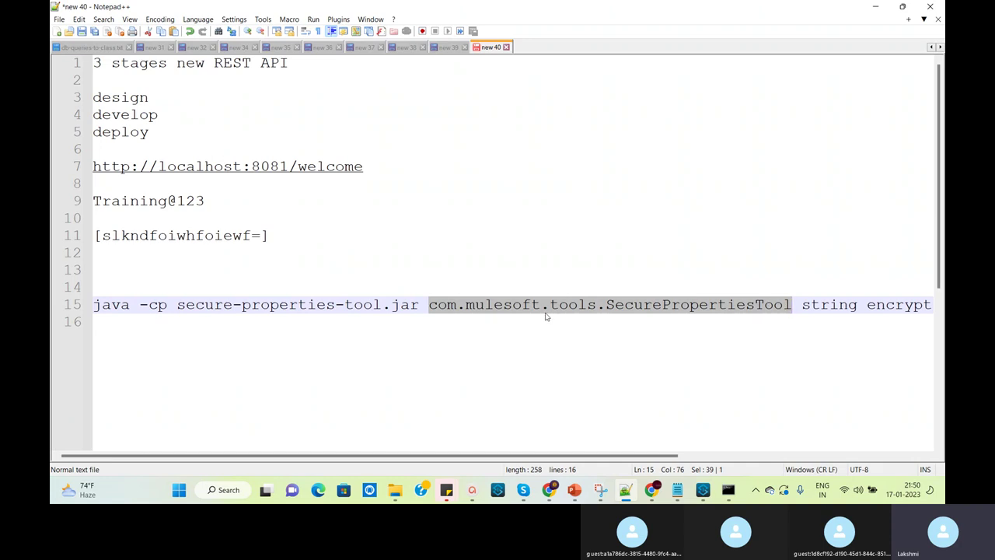
{"action": "scroll", "coordinate": [581, 445], "scroll_direction": "right", "scroll_amount": 5}
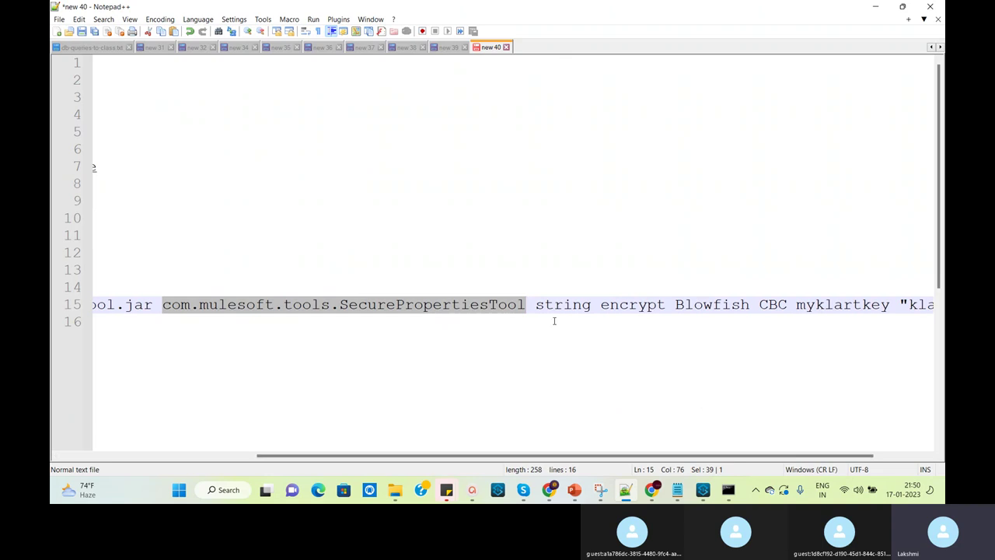
Highlight the string and encrypt arguments, then bring the Notepad encryption notes forward
{"action": "double_click", "coordinate": [559, 308]}
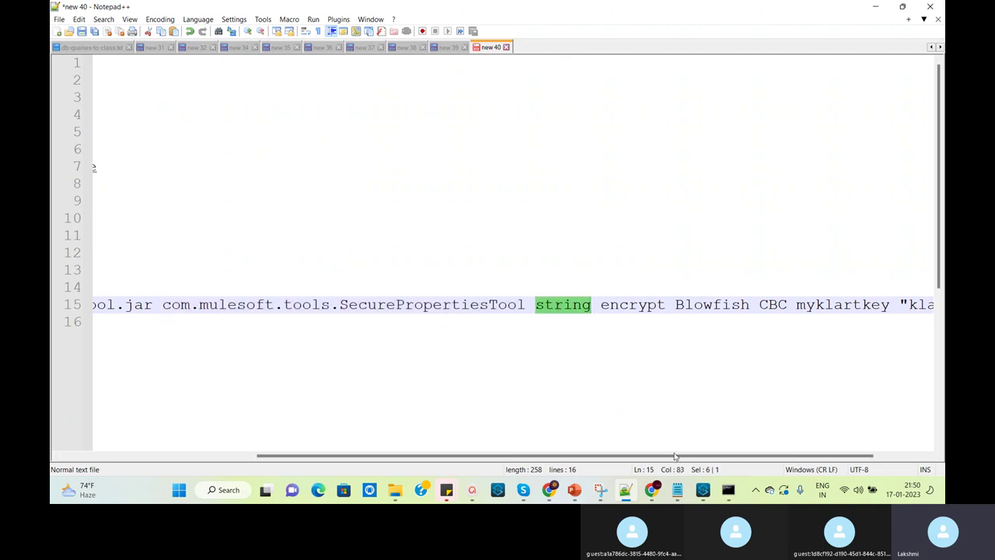
{"action": "left_click_drag", "start_coordinate": [675, 457], "coordinate": [725, 457]}
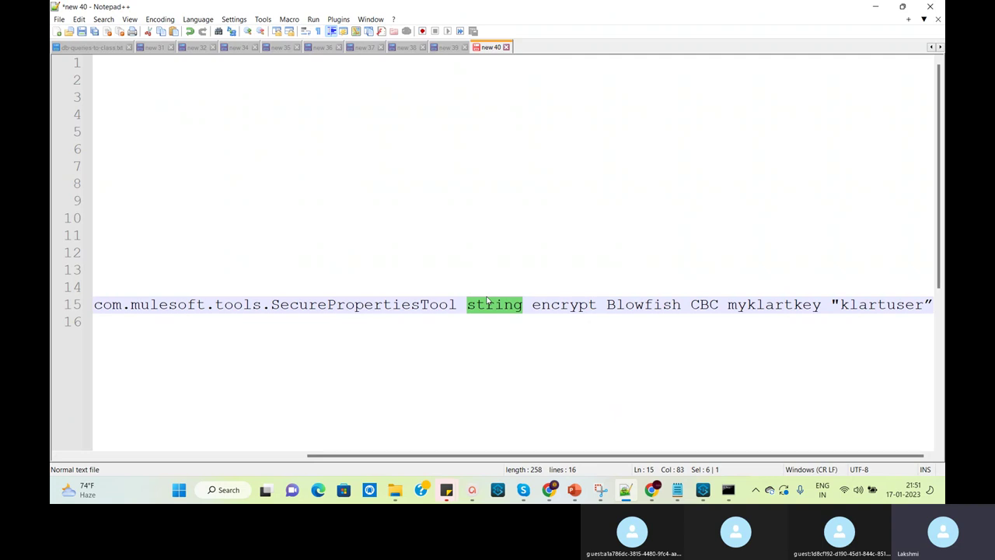
{"action": "left_click", "coordinate": [513, 335]}
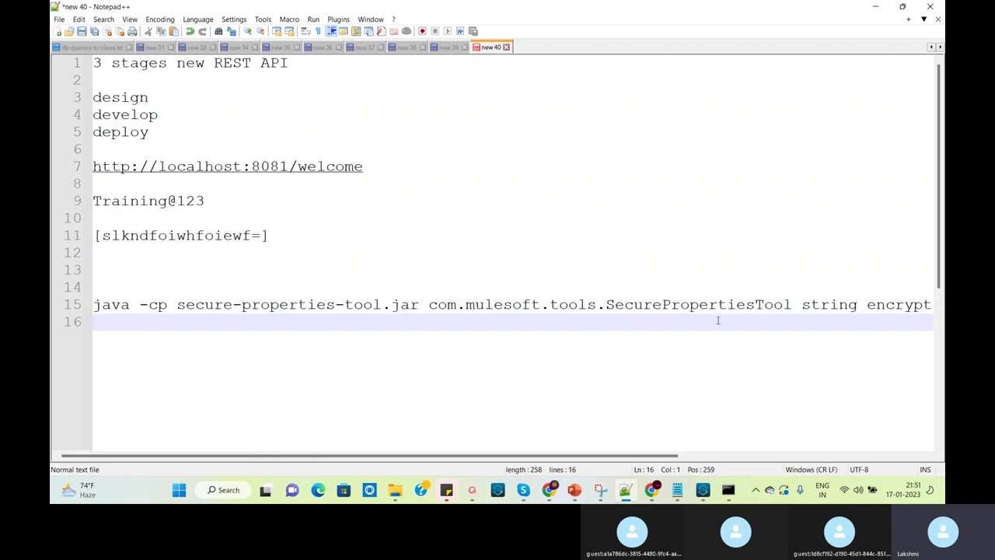
{"action": "left_click_drag", "start_coordinate": [662, 457], "coordinate": [838, 500]}
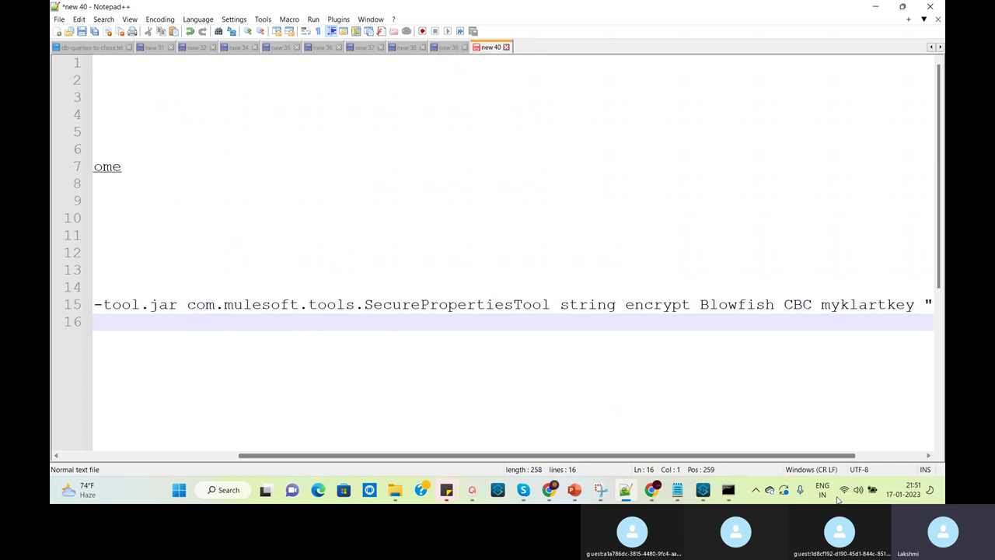
{"action": "double_click", "coordinate": [595, 305]}
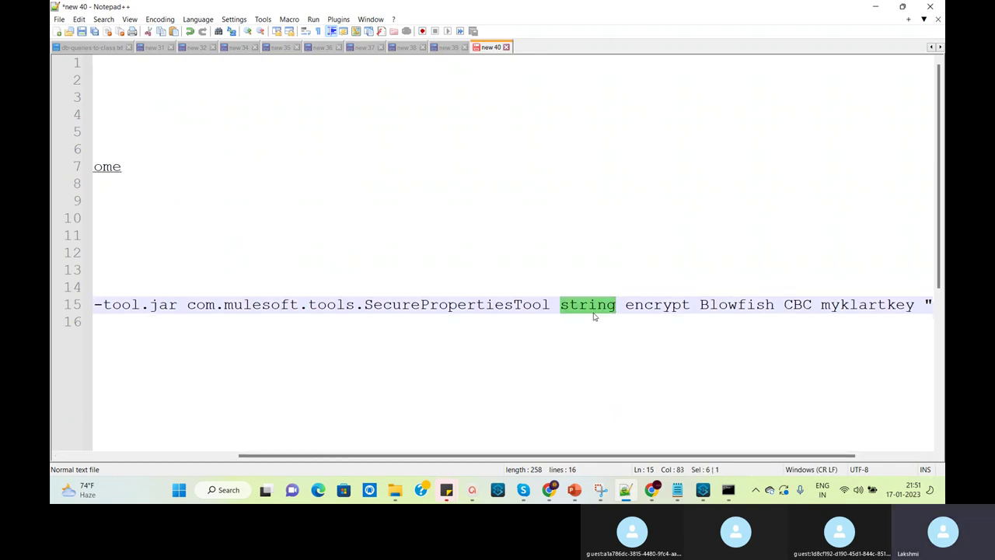
{"action": "double_click", "coordinate": [654, 306]}
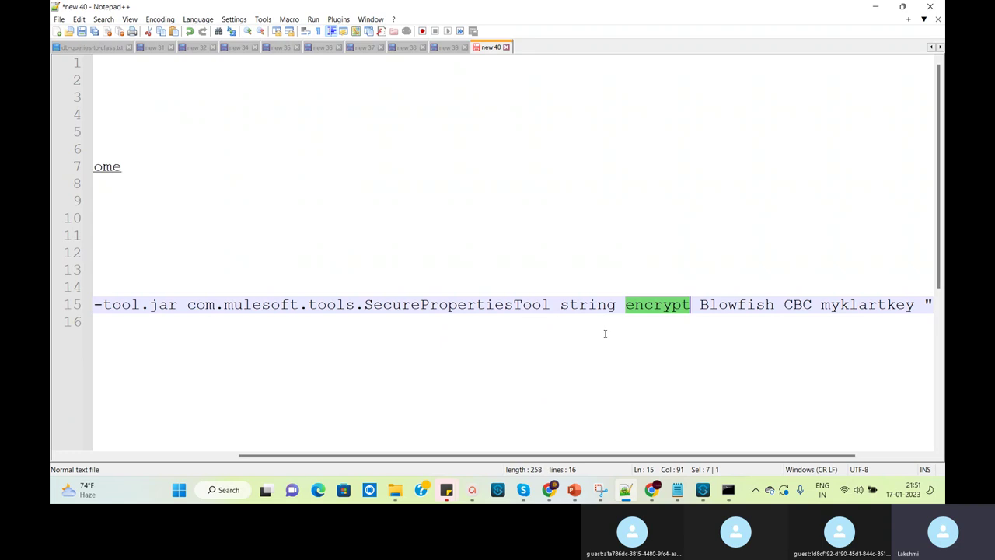
{"action": "double_click", "coordinate": [592, 307]}
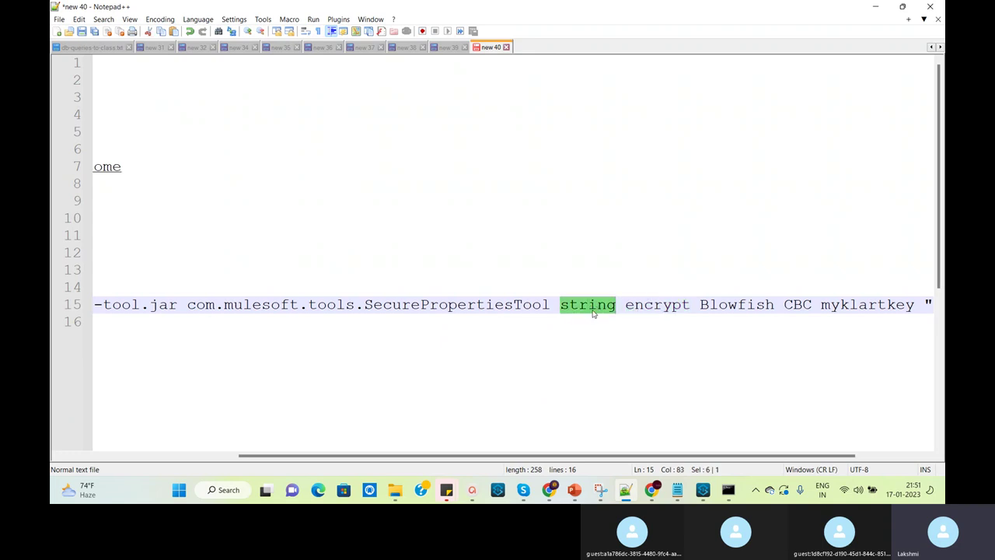
{"action": "left_click", "coordinate": [677, 490]}
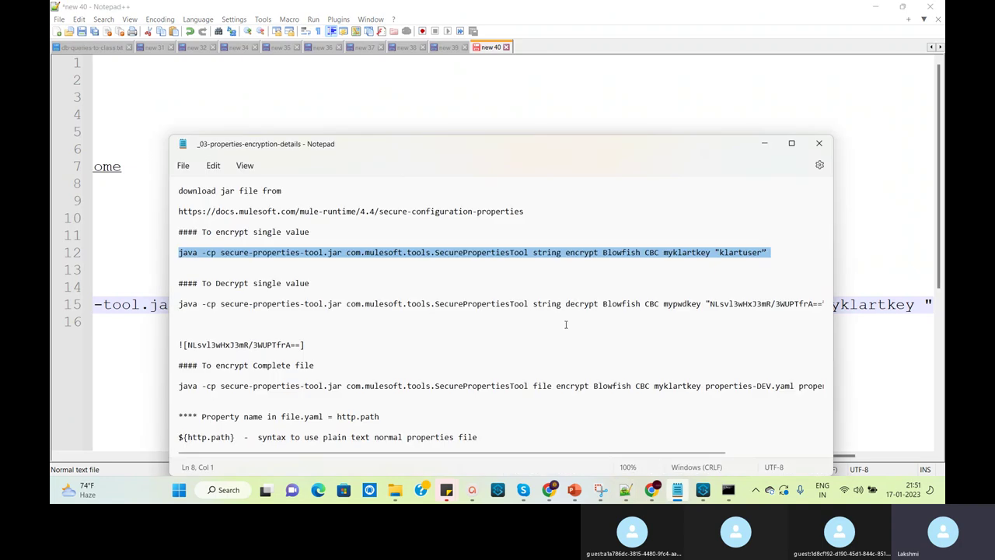
Highlight the file-encrypt command's words and the decrypt command line in the notes
{"action": "double_click", "coordinate": [542, 386]}
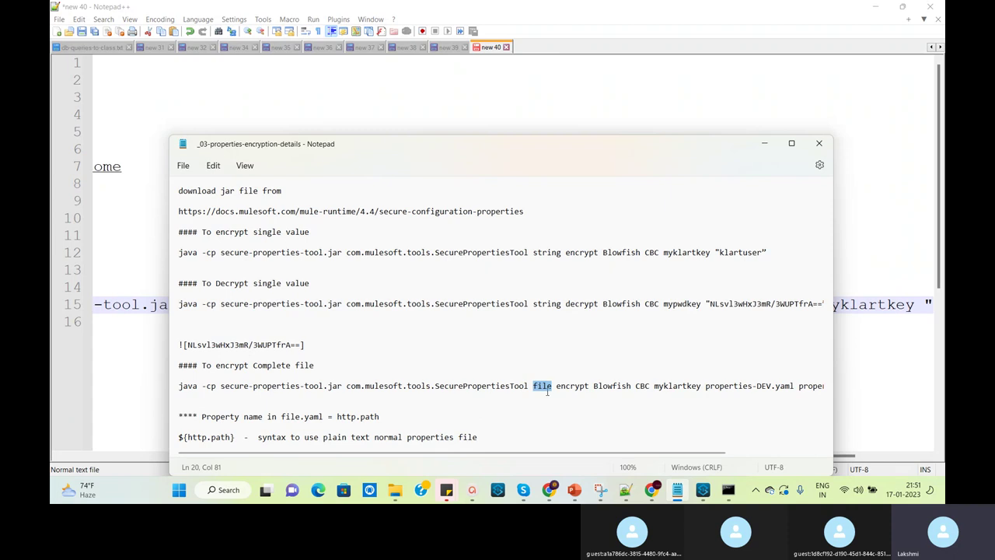
{"action": "double_click", "coordinate": [576, 386]}
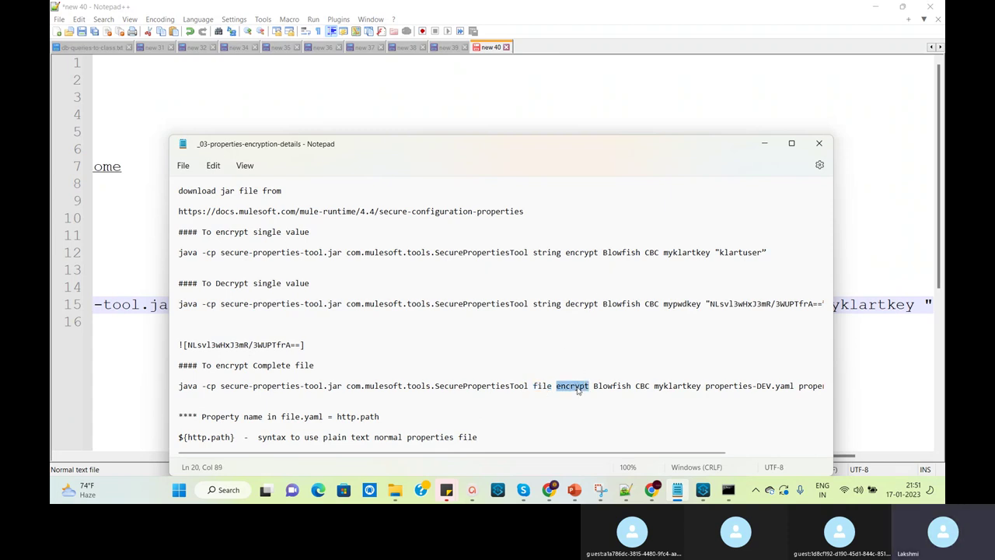
{"action": "triple_click", "coordinate": [580, 304]}
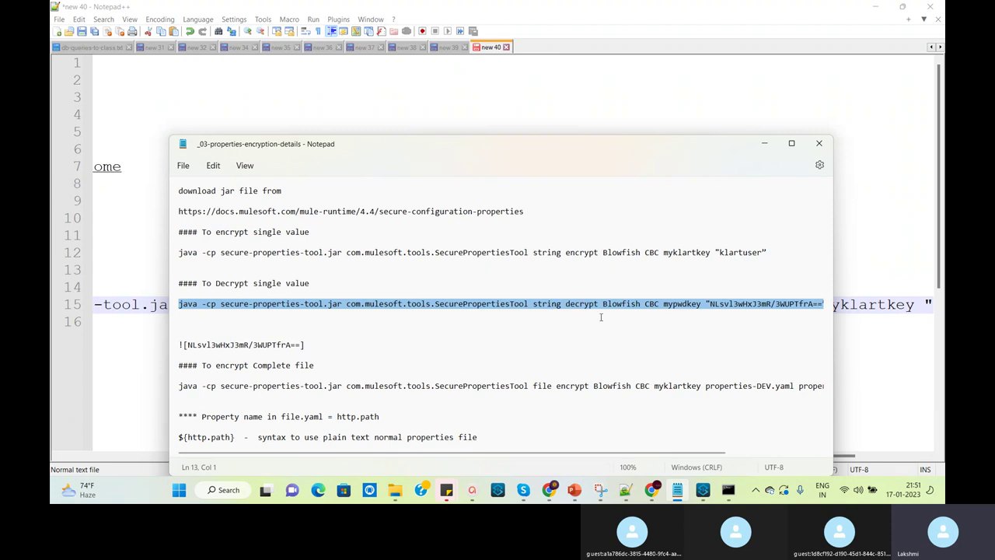
{"action": "left_click", "coordinate": [600, 317]}
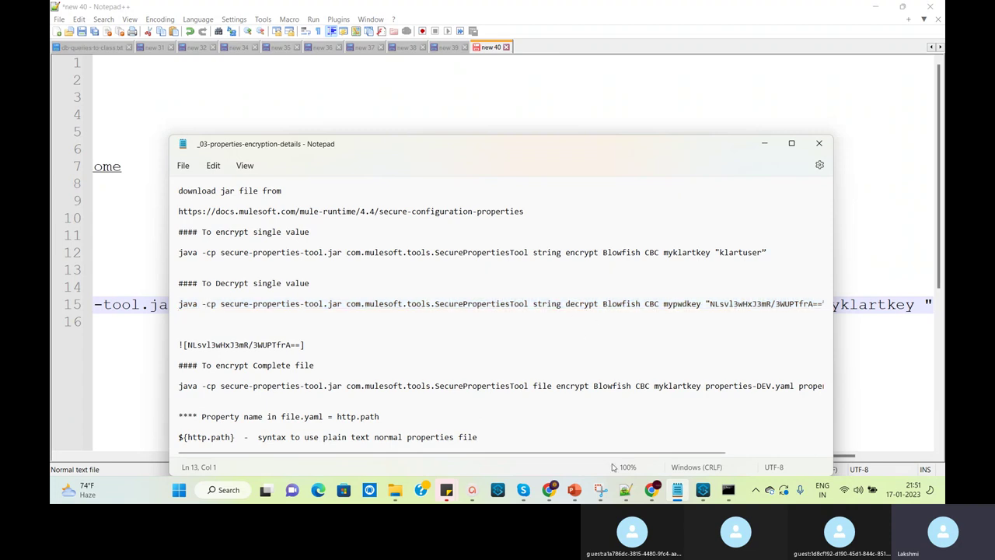
Switch between Notepad++ and the notes, ending on the line 15 command in Notepad++
{"action": "left_click", "coordinate": [626, 489]}
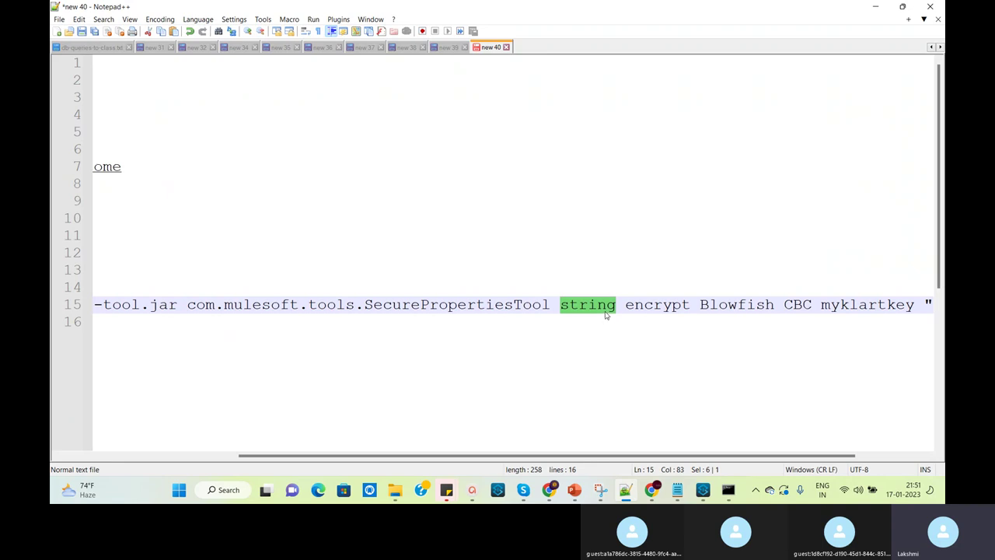
{"action": "mouse_move", "coordinate": [677, 490]}
{"action": "left_click", "coordinate": [668, 395]}
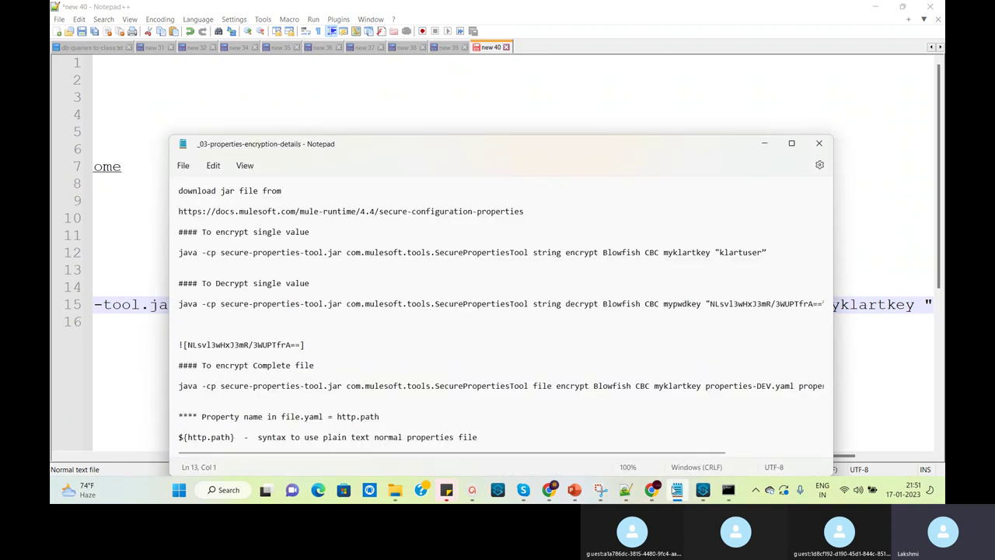
{"action": "mouse_move", "coordinate": [683, 491]}
{"action": "mouse_move", "coordinate": [731, 496]}
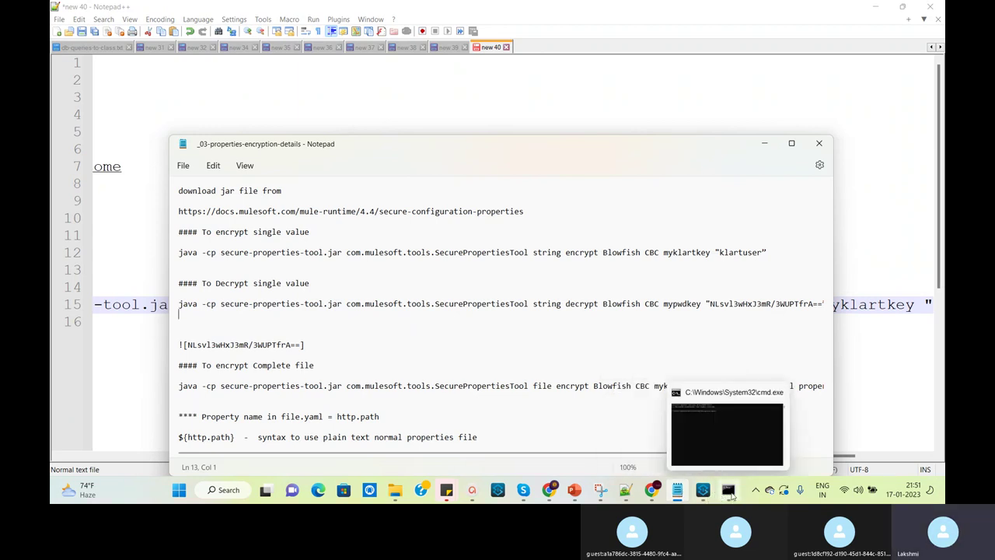
{"action": "left_click", "coordinate": [625, 489]}
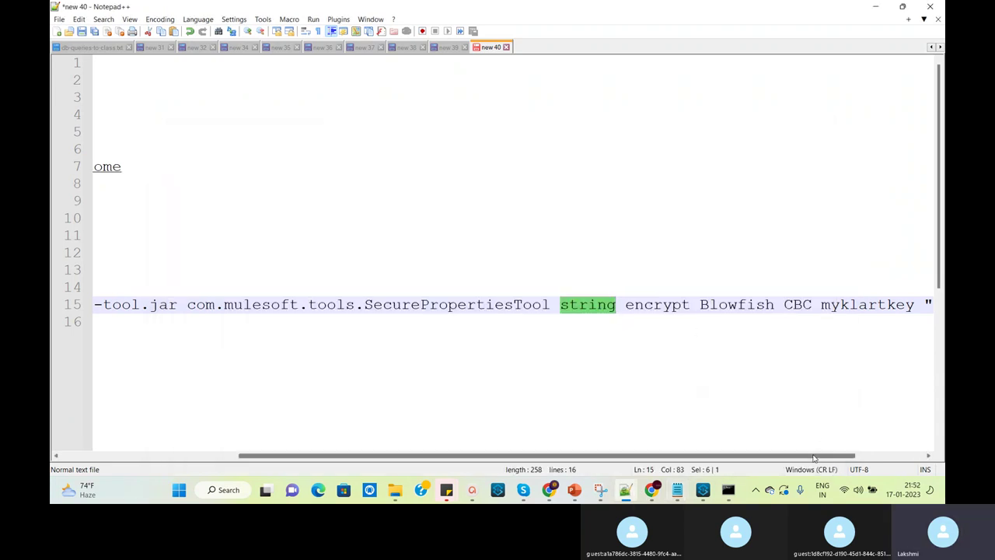
{"action": "left_click_drag", "start_coordinate": [824, 458], "coordinate": [894, 458]}
{"action": "double_click", "coordinate": [656, 304]}
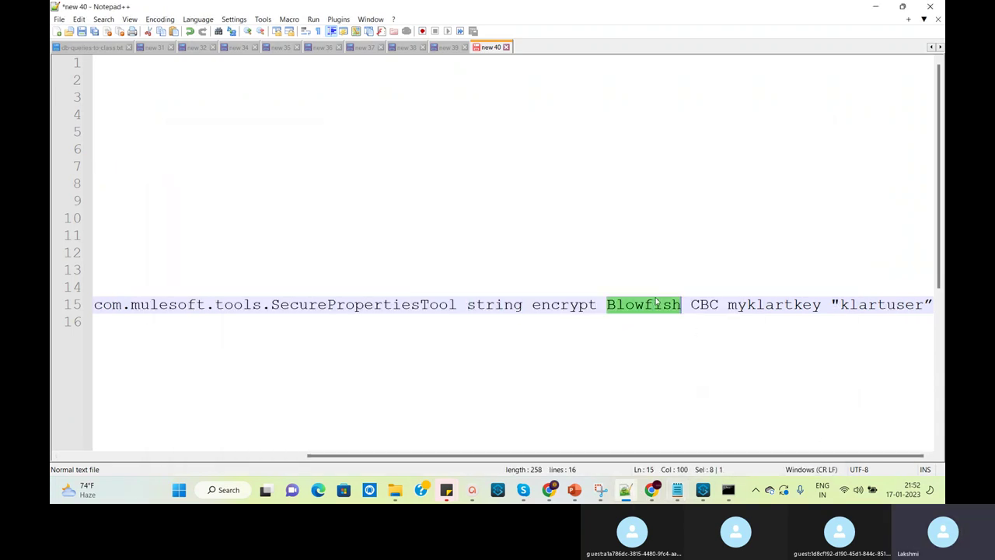
{"action": "double_click", "coordinate": [709, 305]}
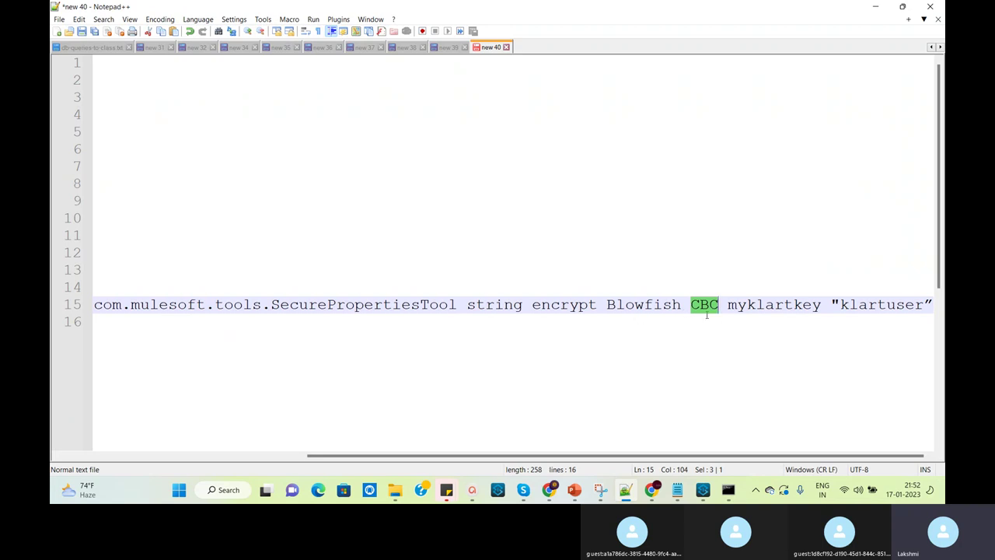
{"action": "double_click", "coordinate": [640, 307]}
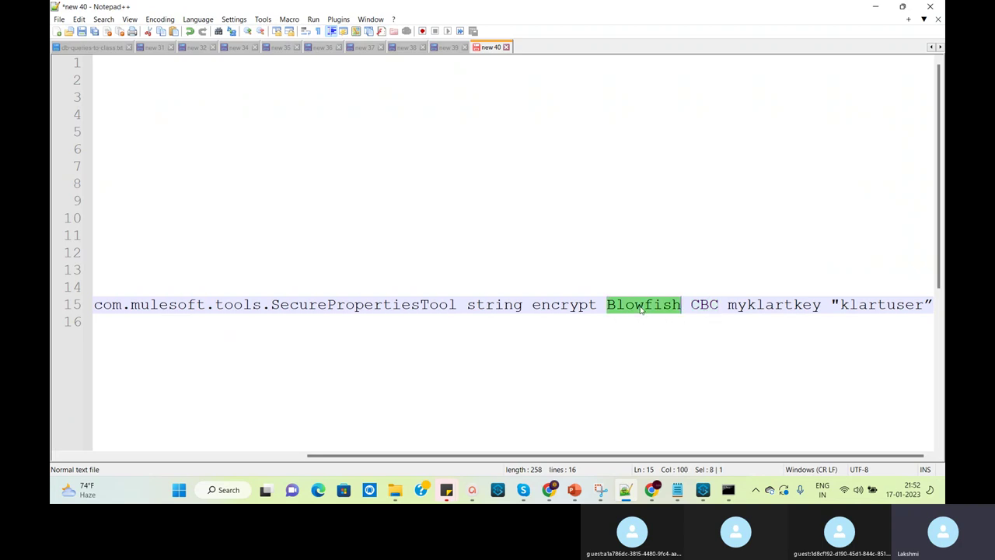
{"action": "left_click", "coordinate": [699, 303]}
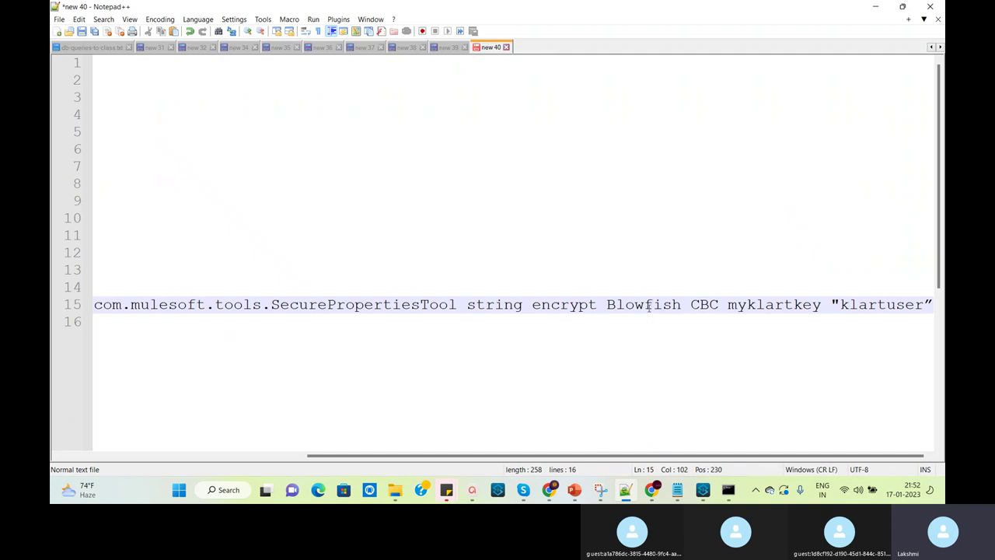
{"action": "double_click", "coordinate": [649, 306]}
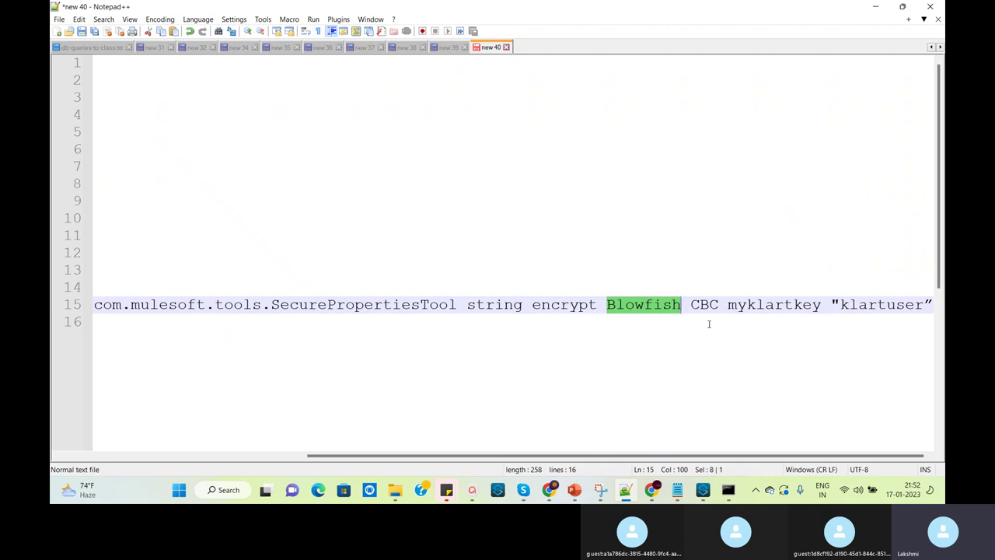
{"action": "double_click", "coordinate": [779, 305]}
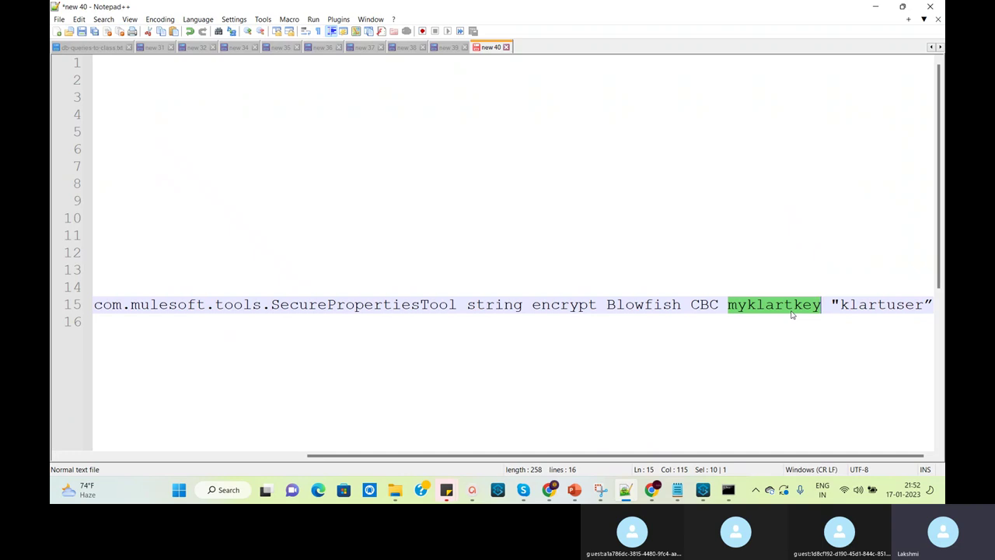
{"action": "left_click", "coordinate": [790, 343]}
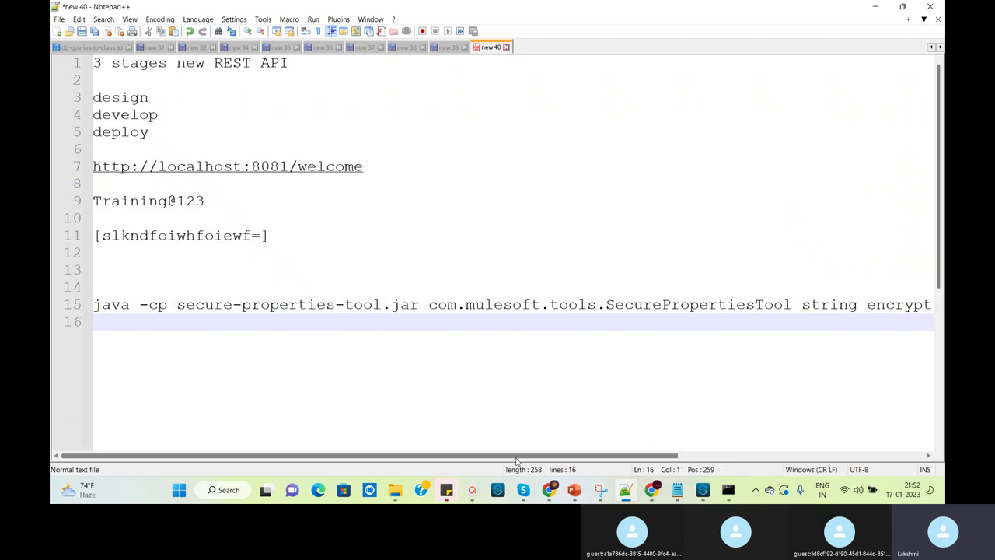
{"action": "left_click_drag", "start_coordinate": [541, 461], "coordinate": [785, 488]}
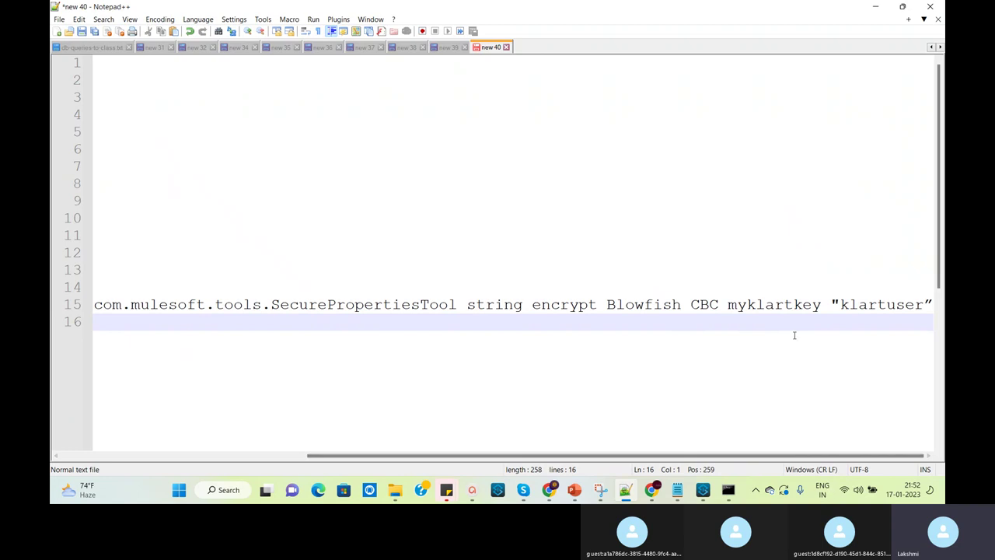
{"action": "double_click", "coordinate": [774, 304]}
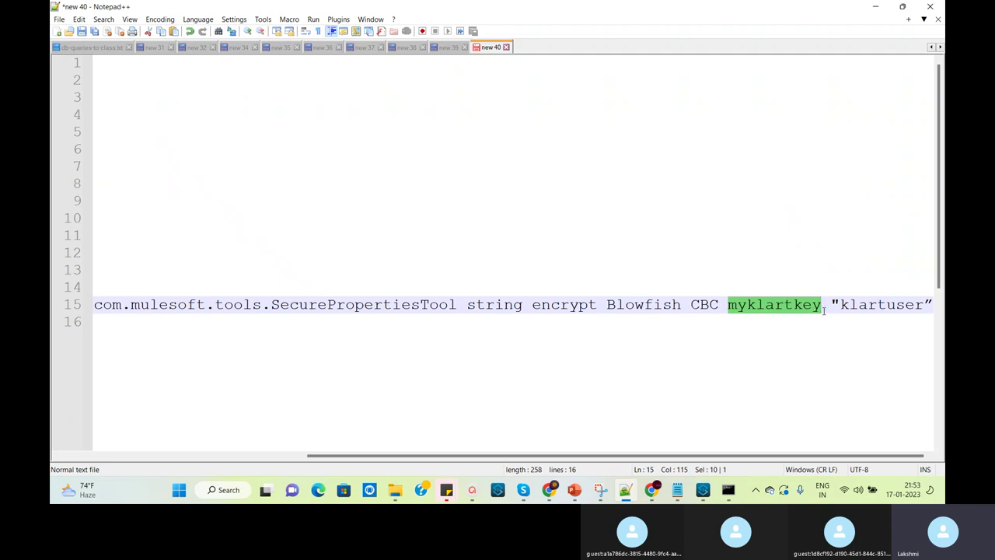
{"action": "type", "text": "my"}
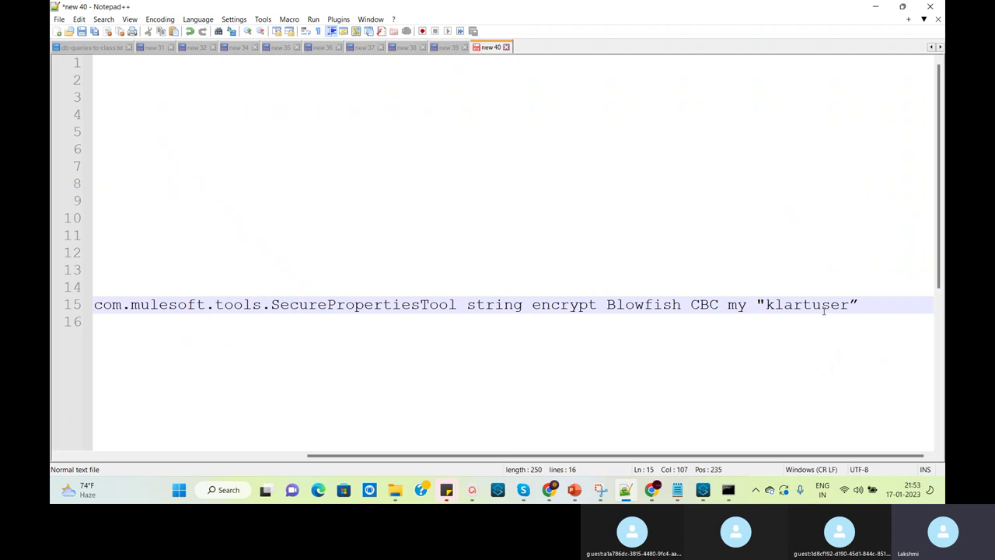
{"action": "type", "text": "mulekey"}
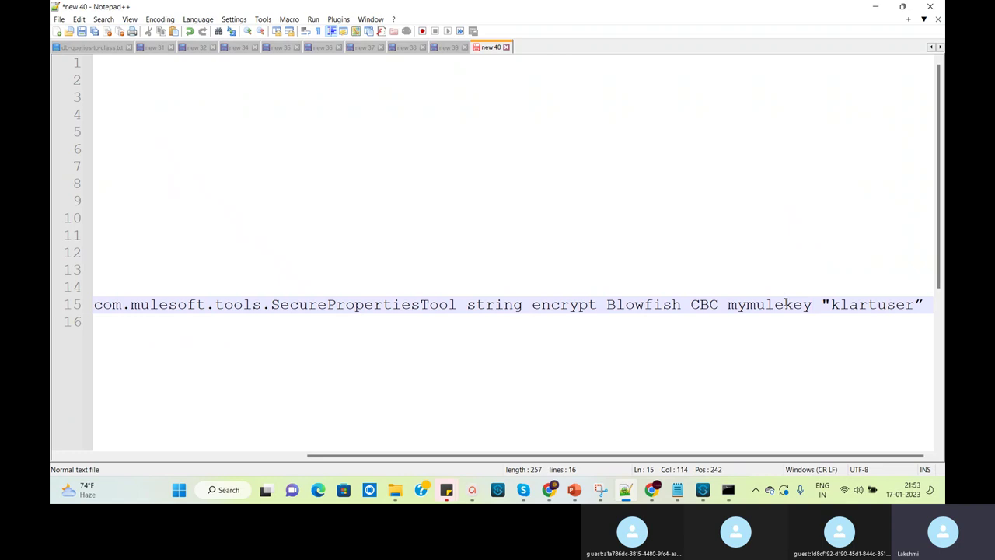
{"action": "double_click", "coordinate": [890, 305]}
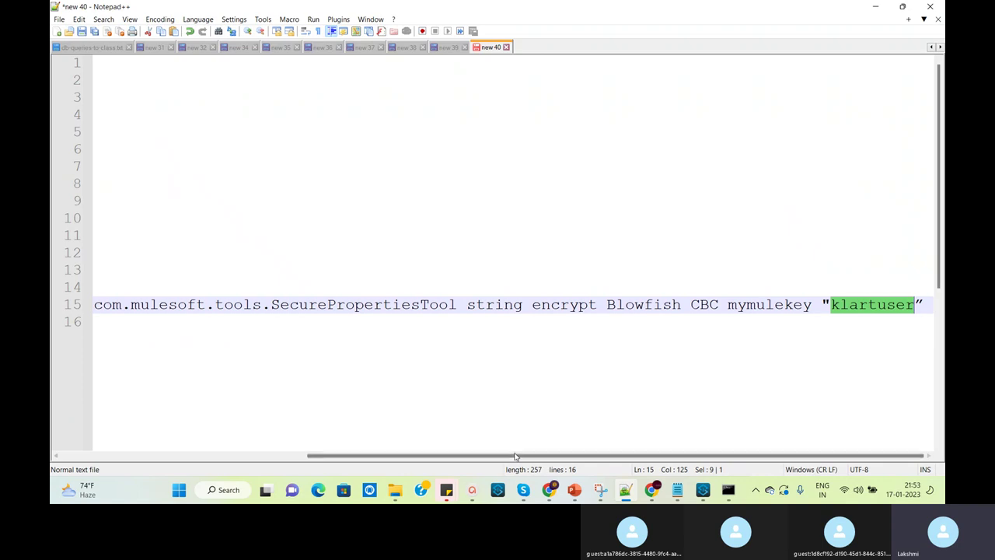
{"action": "left_click_drag", "start_coordinate": [511, 457], "coordinate": [268, 435]}
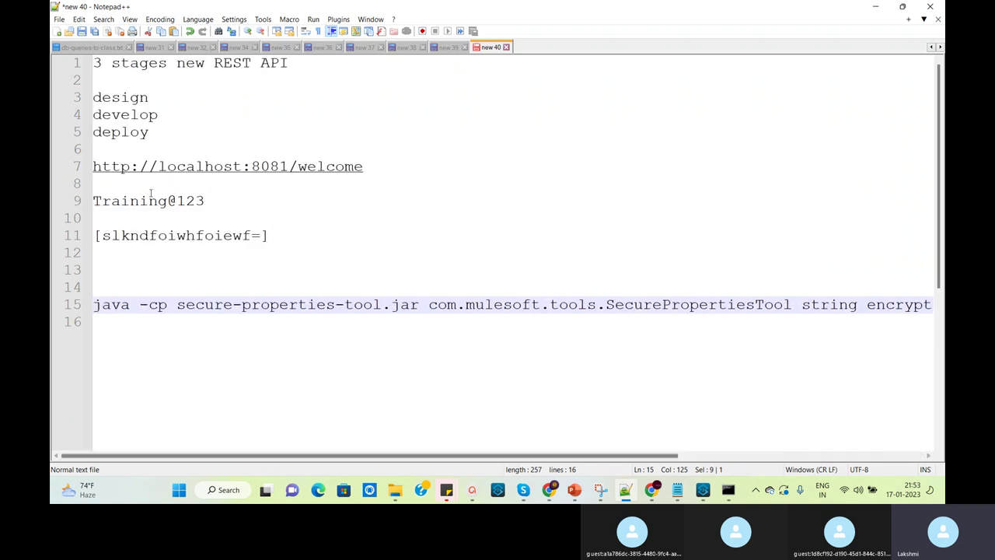
Paste the line 9 password over the quoted value at the end of line 15
{"action": "left_click", "coordinate": [208, 201]}
{"action": "key", "text": "shift+Home"}
{"action": "key", "text": "ctrl+c"}
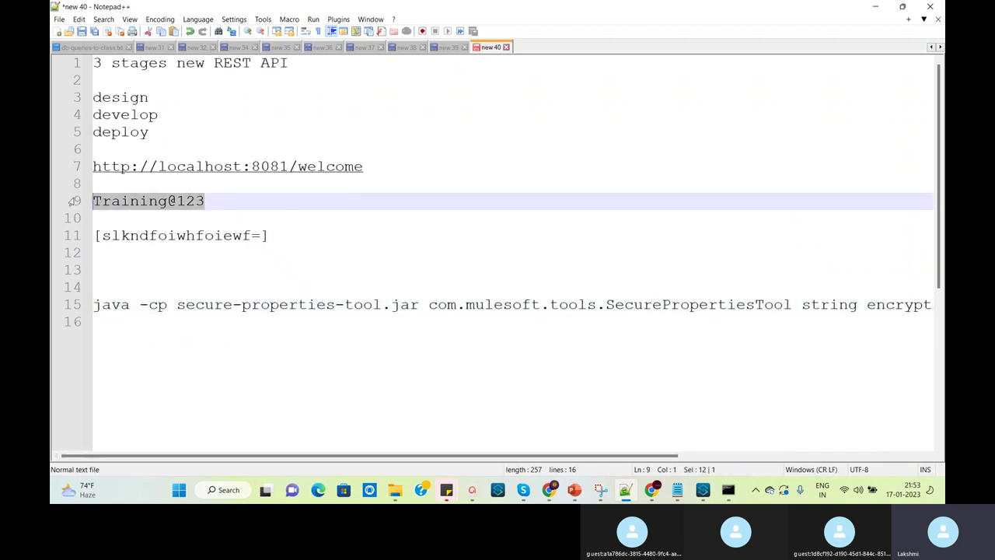
{"action": "left_click_drag", "start_coordinate": [575, 457], "coordinate": [855, 503]}
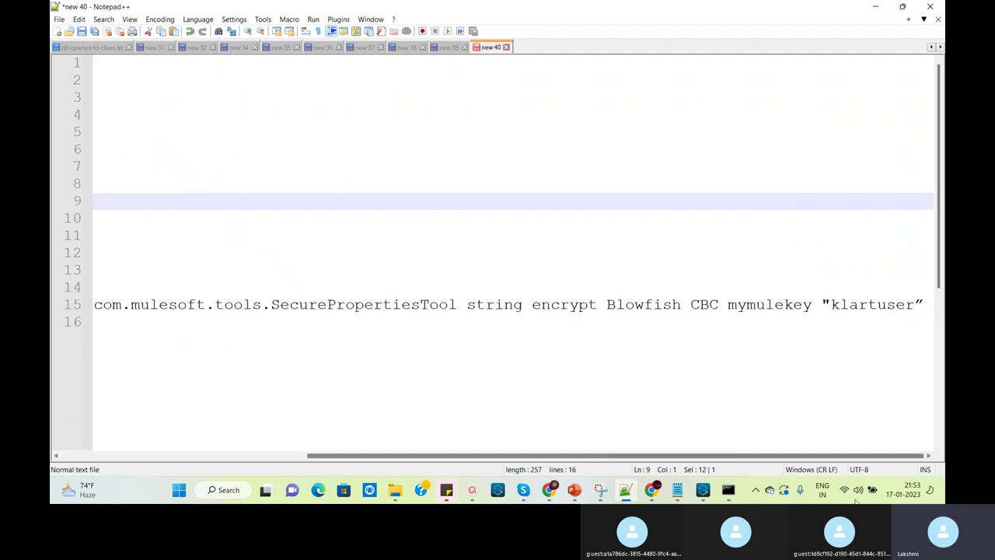
{"action": "double_click", "coordinate": [882, 303]}
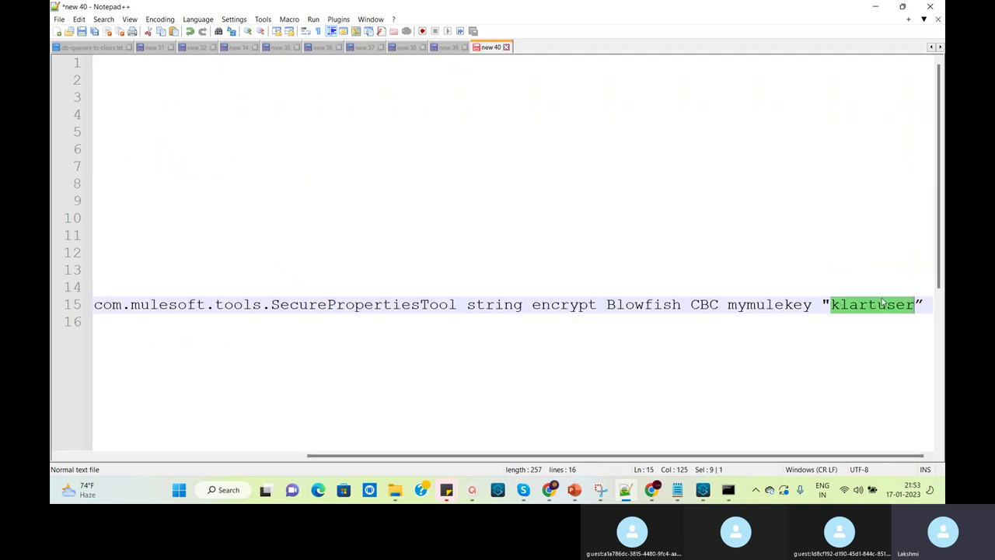
{"action": "key", "text": "ctrl+v"}
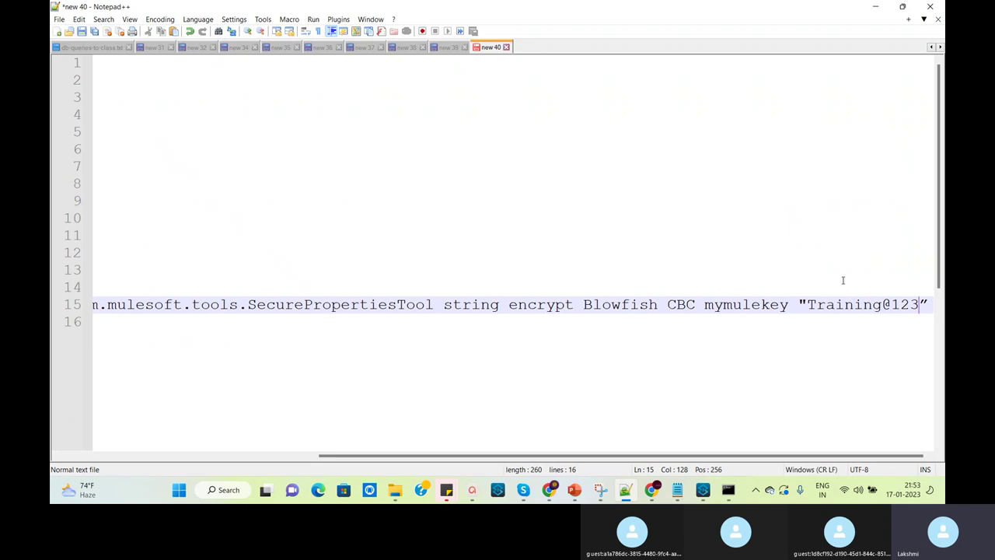
{"action": "double_click", "coordinate": [853, 305]}
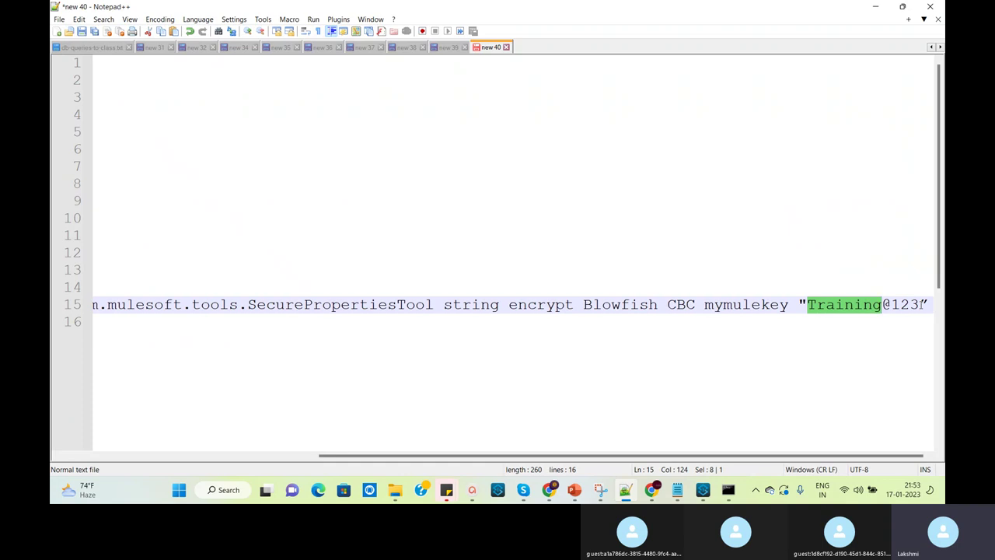
{"action": "double_click", "coordinate": [767, 306]}
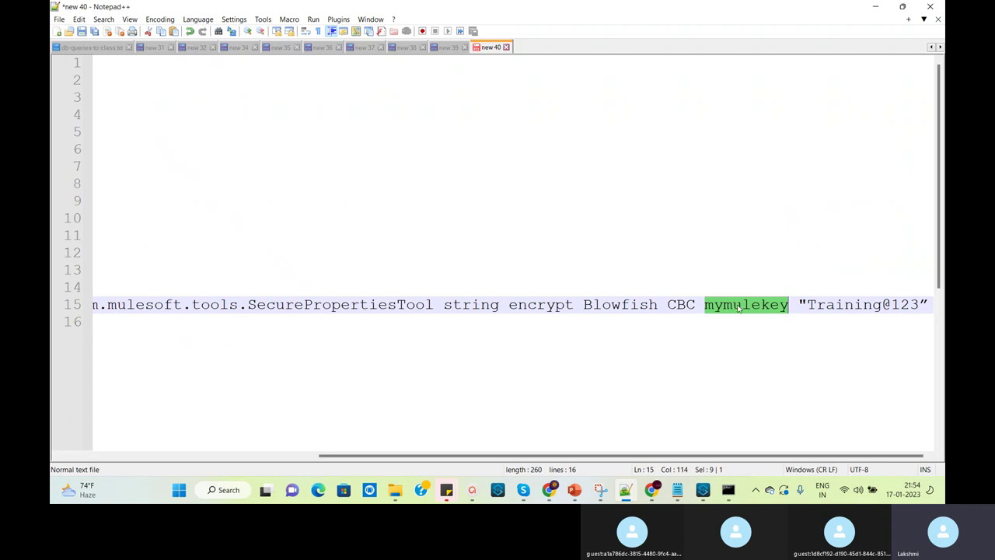
{"action": "left_click", "coordinate": [727, 332]}
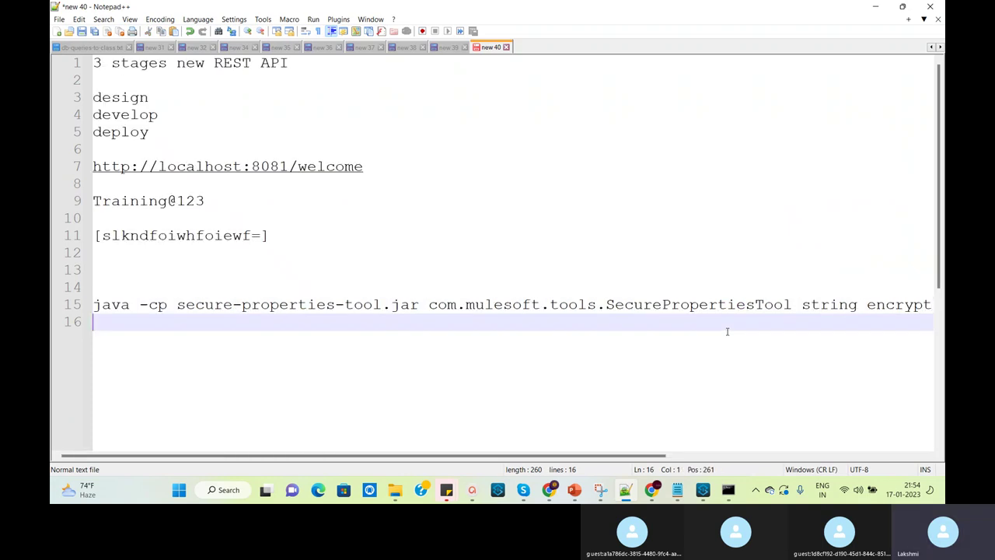
{"action": "left_click_drag", "start_coordinate": [600, 458], "coordinate": [900, 457]}
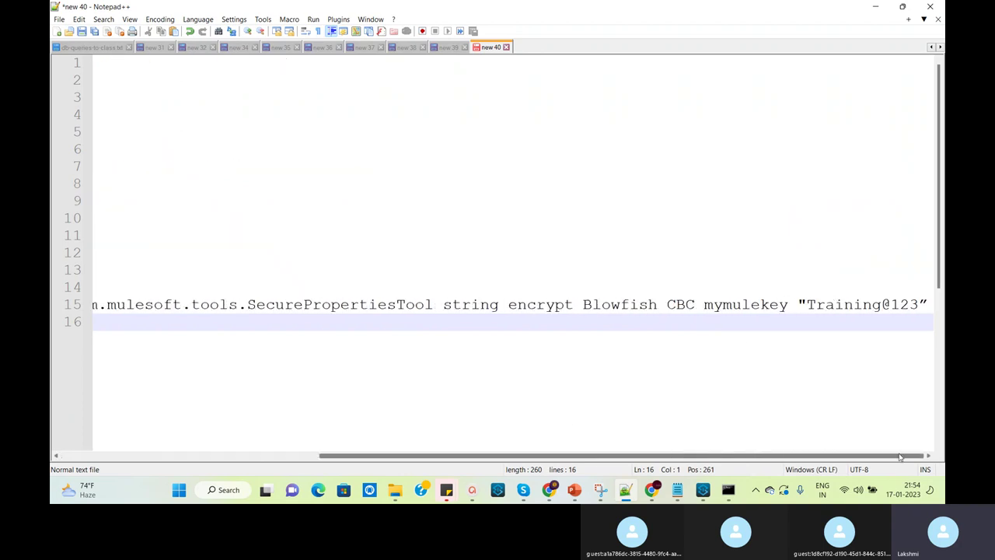
{"action": "double_click", "coordinate": [769, 305]}
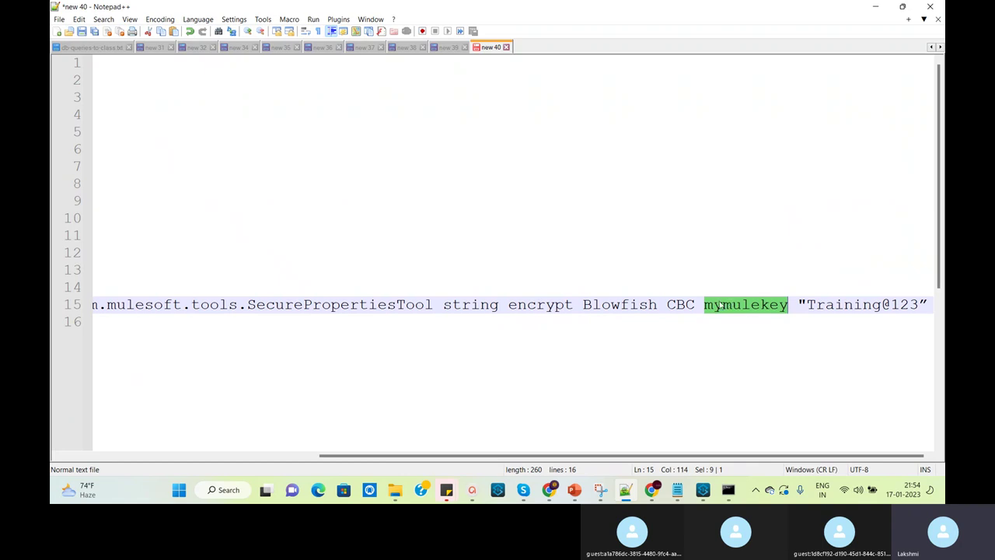
Highlight the string, encrypt and key arguments, then bring up properties-dev.yaml in Anypoint Studio
{"action": "double_click", "coordinate": [471, 305]}
{"action": "double_click", "coordinate": [531, 305]}
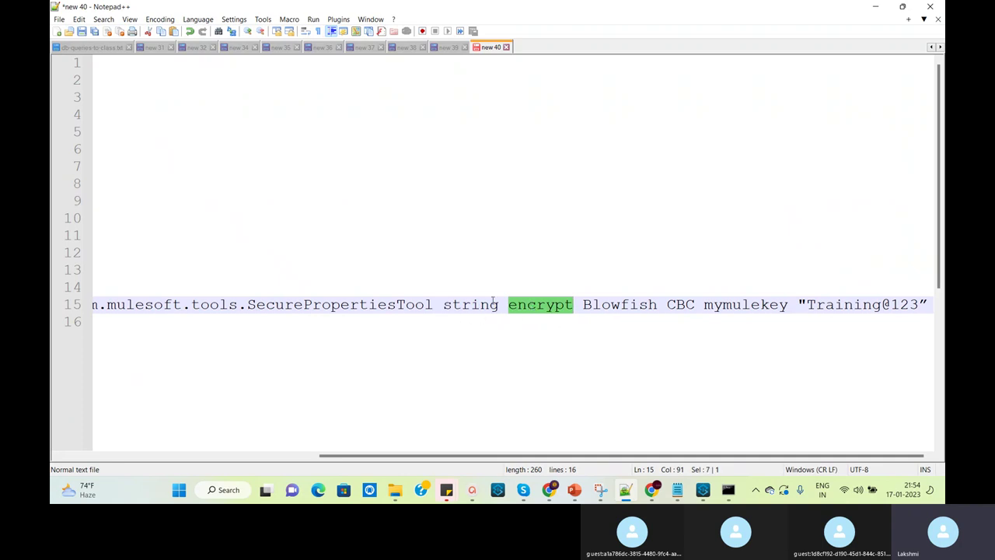
{"action": "double_click", "coordinate": [754, 308]}
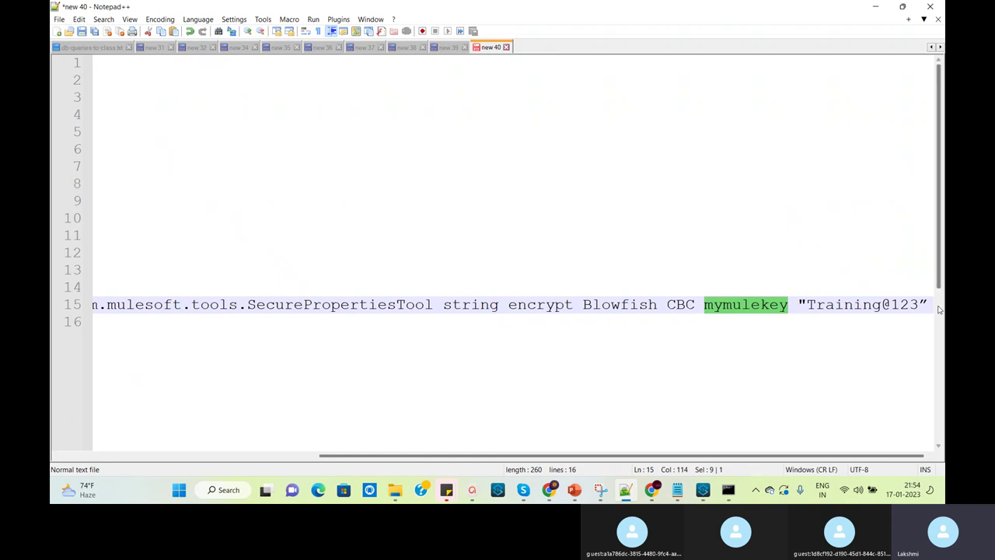
{"action": "left_click_drag", "start_coordinate": [918, 305], "coordinate": [810, 308]}
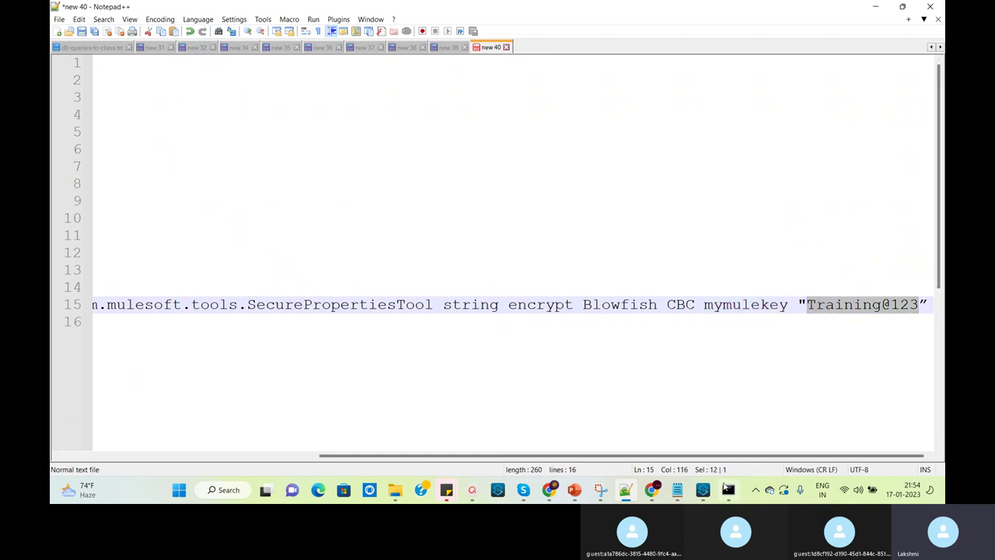
{"action": "left_click", "coordinate": [703, 490]}
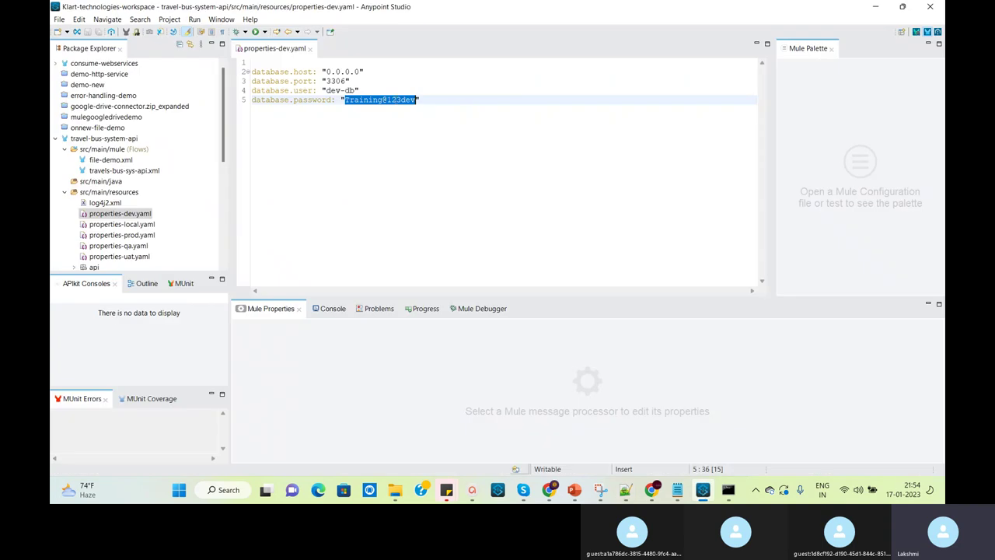
Select the dev database password in properties-dev.yaml and locate the quoted value on line 15
{"action": "left_click", "coordinate": [411, 121]}
{"action": "left_click_drag", "start_coordinate": [417, 101], "coordinate": [346, 101]}
{"action": "left_click", "coordinate": [630, 492]}
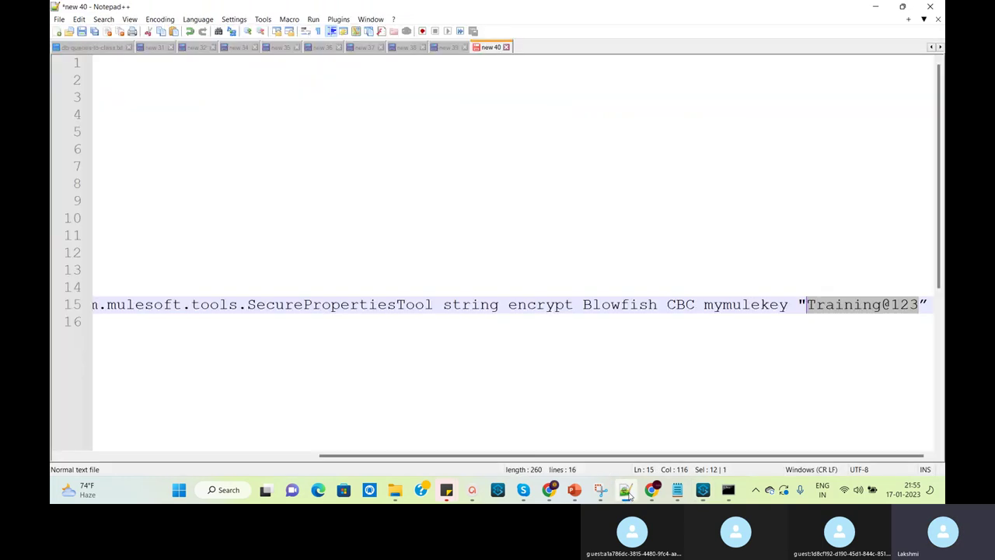
{"action": "double_click", "coordinate": [862, 305]}
{"action": "left_click_drag", "start_coordinate": [917, 304], "coordinate": [811, 308]}
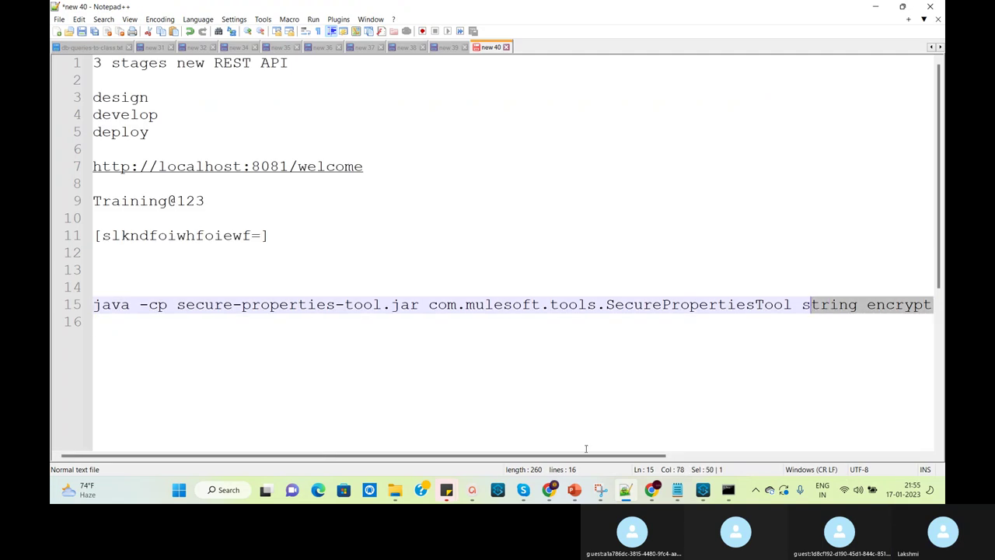
{"action": "left_click_drag", "start_coordinate": [589, 455], "coordinate": [863, 457]}
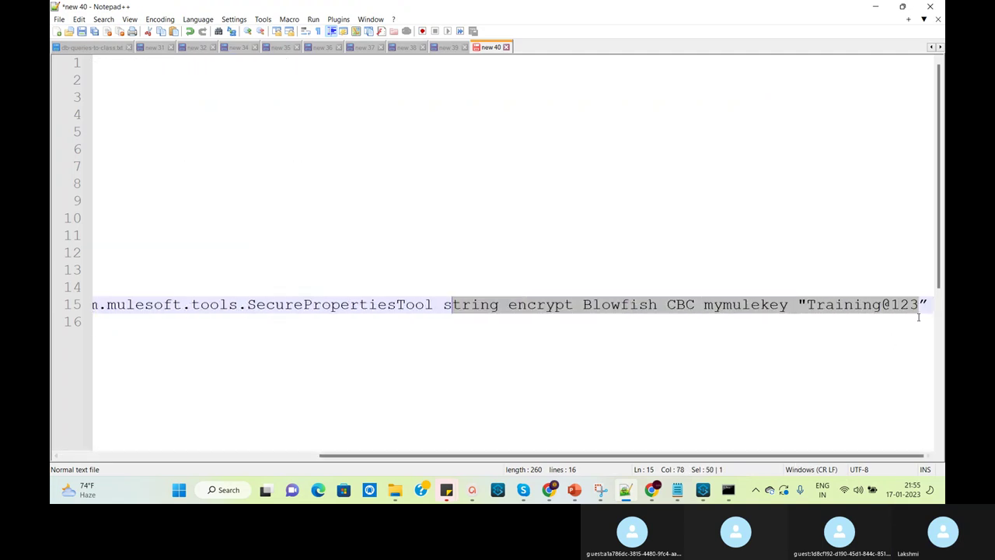
{"action": "key", "text": "Down"}
{"action": "left_click_drag", "start_coordinate": [655, 459], "coordinate": [913, 432]}
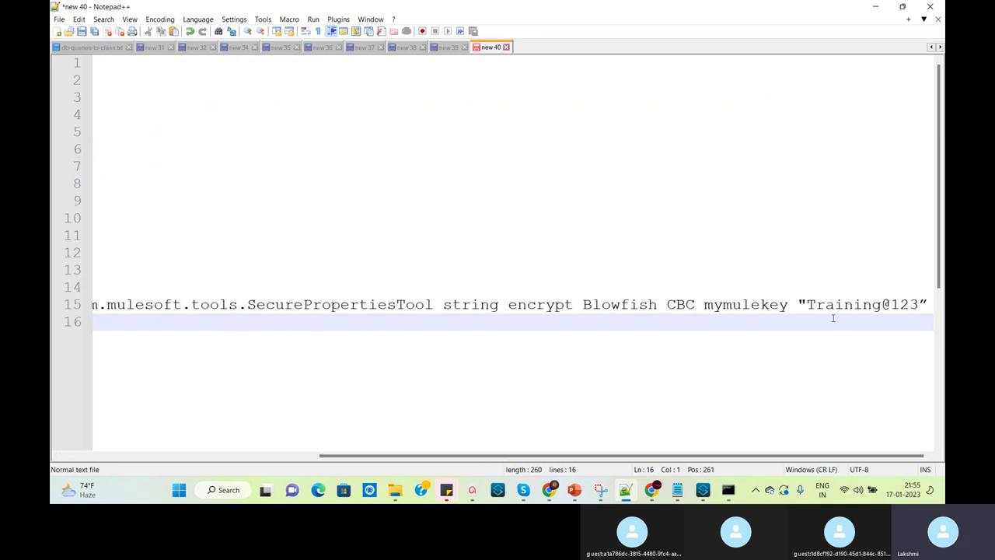
Append 'dev' to the quoted password value and select the whole line 15 command
{"action": "left_click", "coordinate": [812, 304]}
{"action": "left_click_drag", "start_coordinate": [808, 304], "coordinate": [918, 303]}
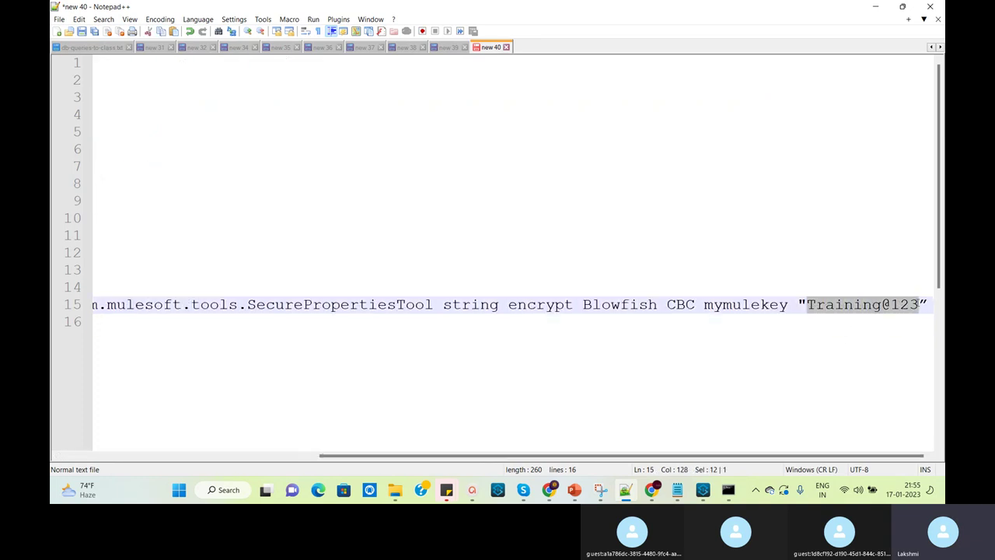
{"action": "left_click", "coordinate": [919, 304]}
{"action": "type", "text": "dev"}
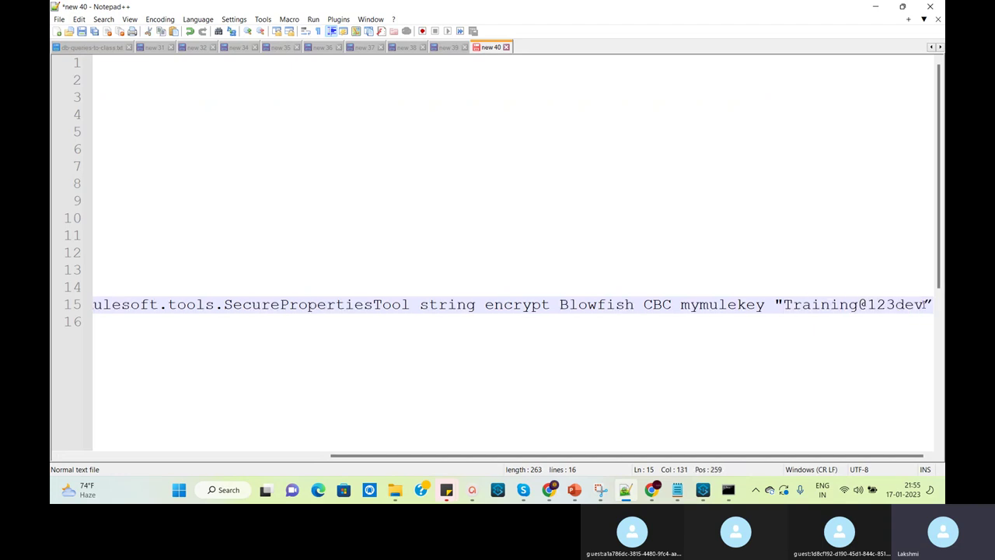
{"action": "left_click_drag", "start_coordinate": [840, 458], "coordinate": [862, 440]}
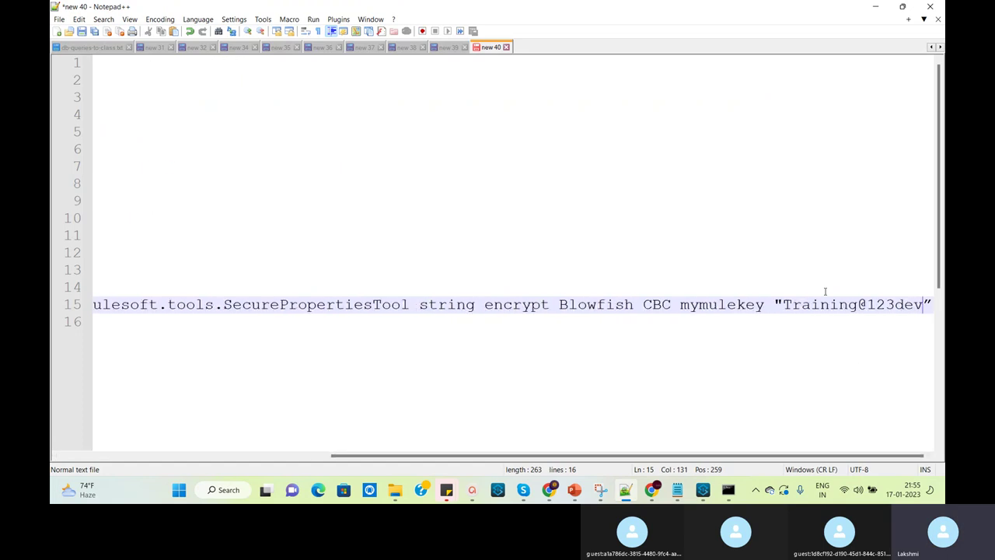
{"action": "left_click_drag", "start_coordinate": [752, 441], "coordinate": [333, 426]}
{"action": "left_click", "coordinate": [94, 304]}
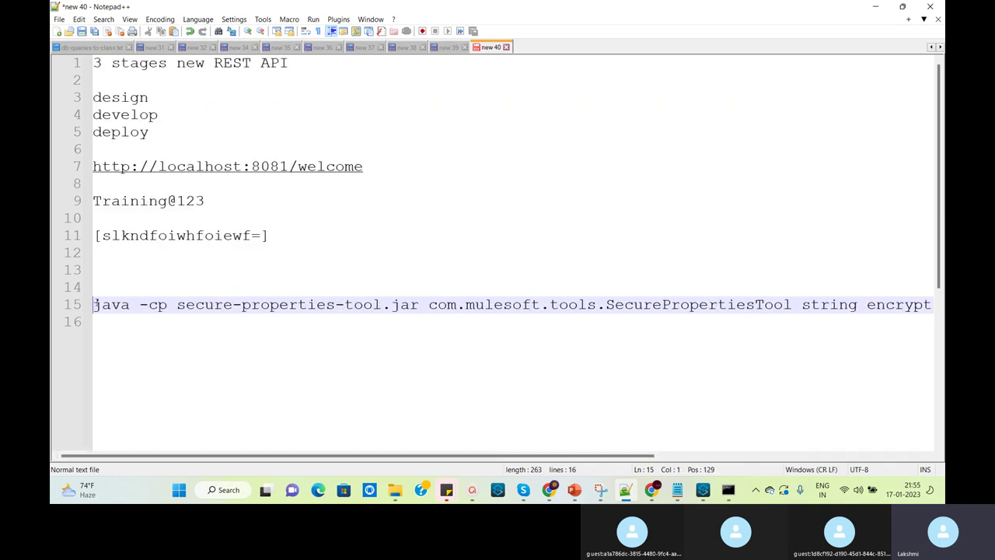
{"action": "key", "text": "shift+End"}
{"action": "key", "text": "ctrl+c"}
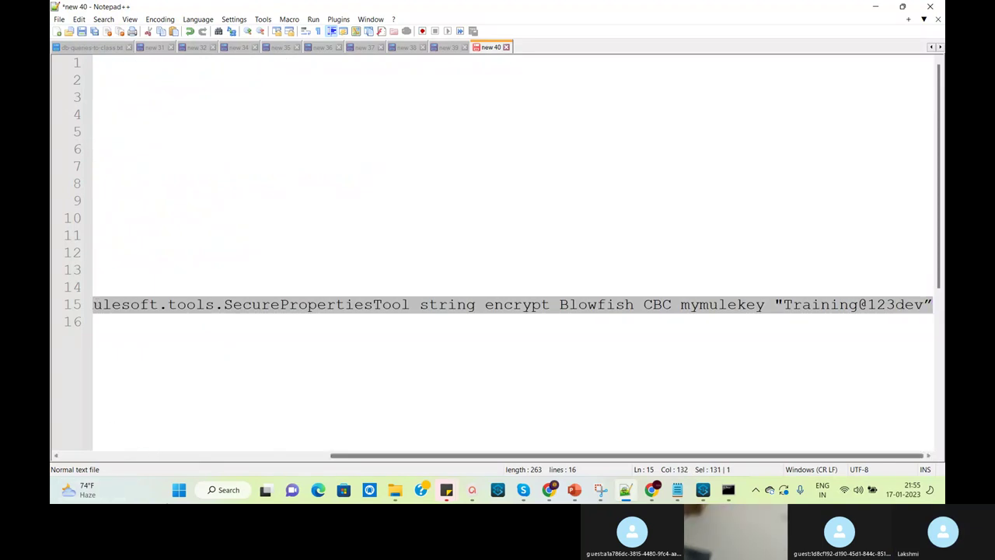
Open a Command Prompt in the encryption-mule folder from the Explorer address bar
{"action": "left_click", "coordinate": [728, 490]}
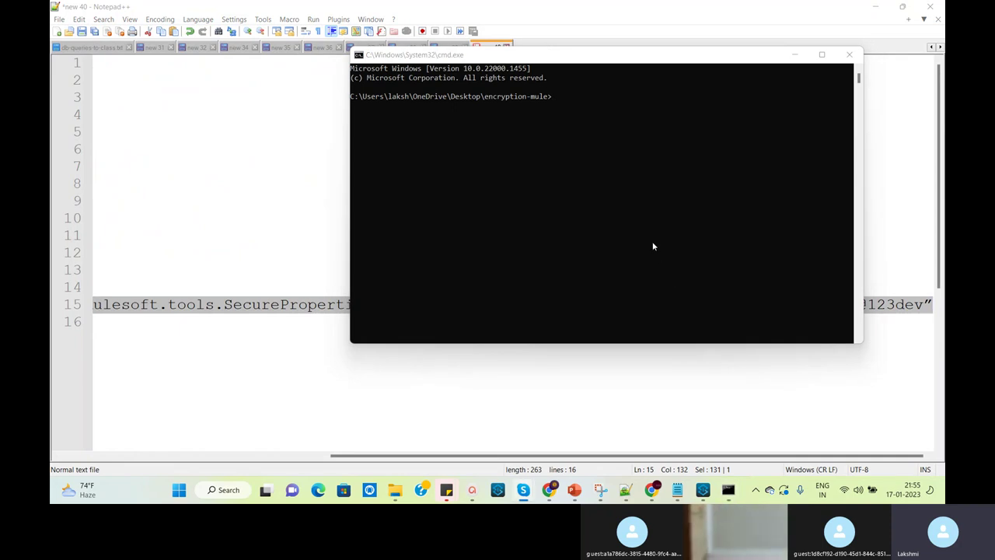
{"action": "mouse_move", "coordinate": [398, 495]}
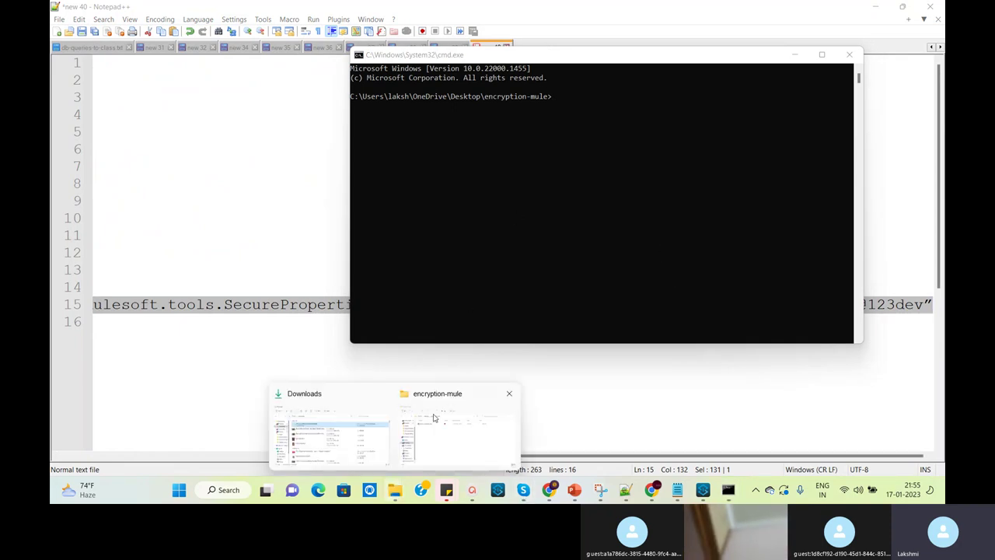
{"action": "left_click", "coordinate": [439, 408]}
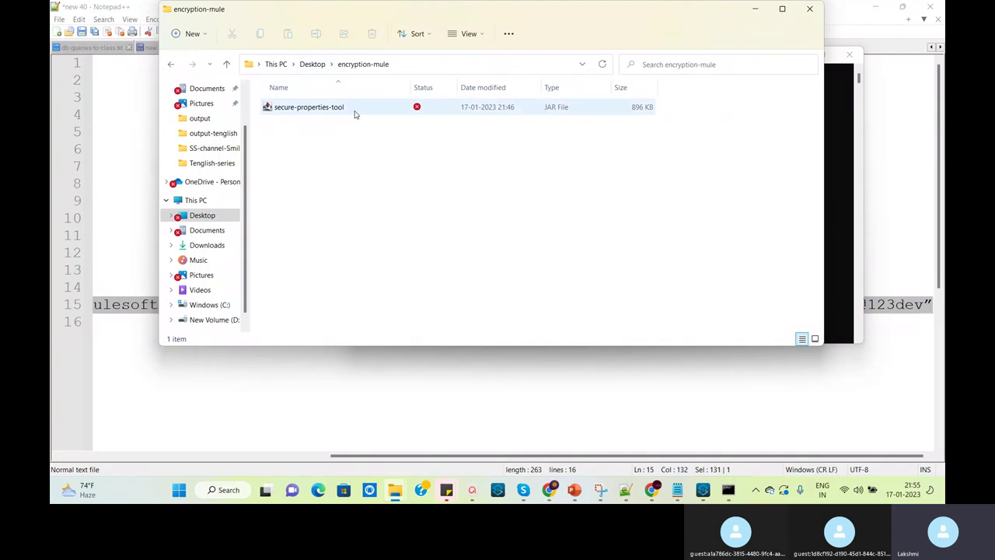
{"action": "left_click", "coordinate": [408, 65]}
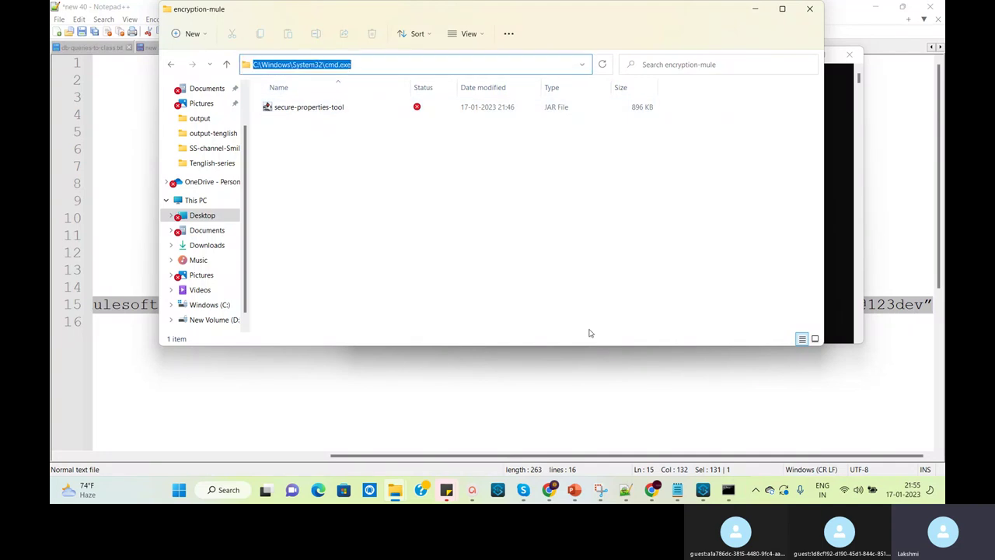
{"action": "key", "text": "Return"}
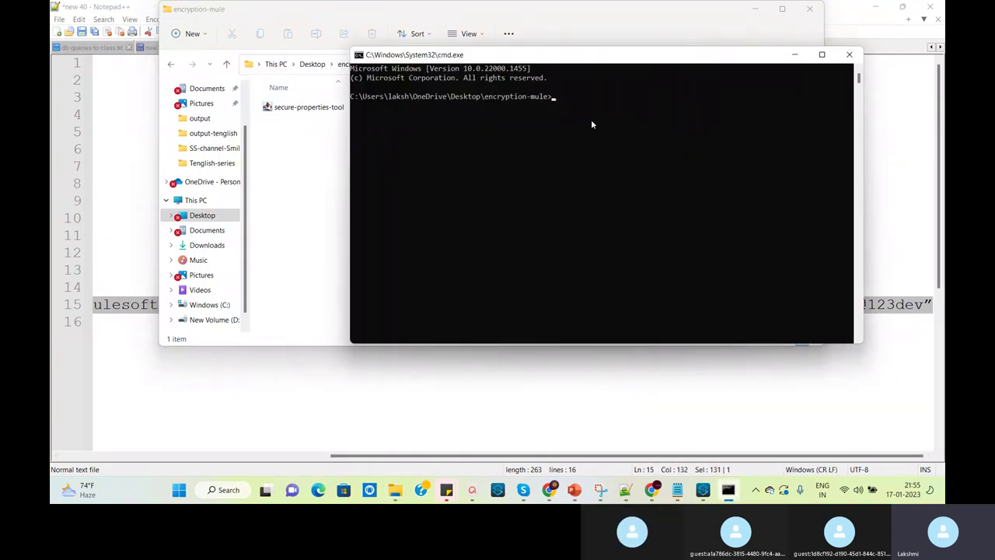
Run the pasted java encrypt command, copy the encrypted output, and return to Anypoint Studio
{"action": "key", "text": "ctrl+v"}
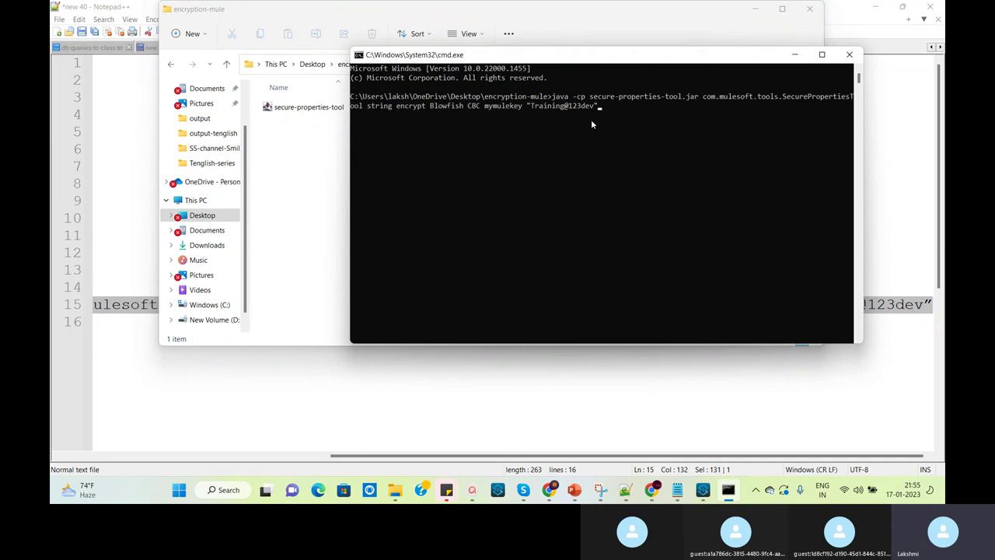
{"action": "key", "text": "Return"}
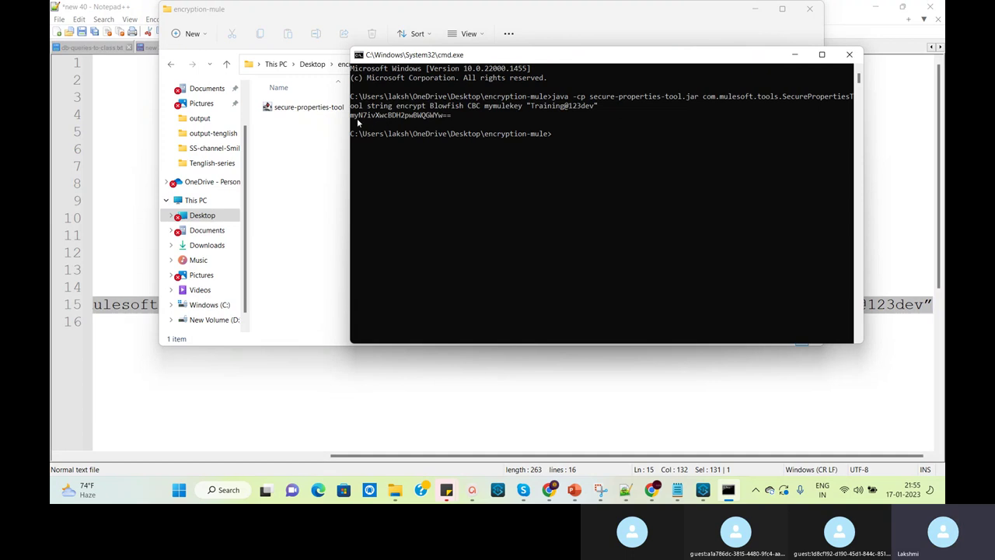
{"action": "left_click_drag", "start_coordinate": [459, 115], "coordinate": [346, 117]}
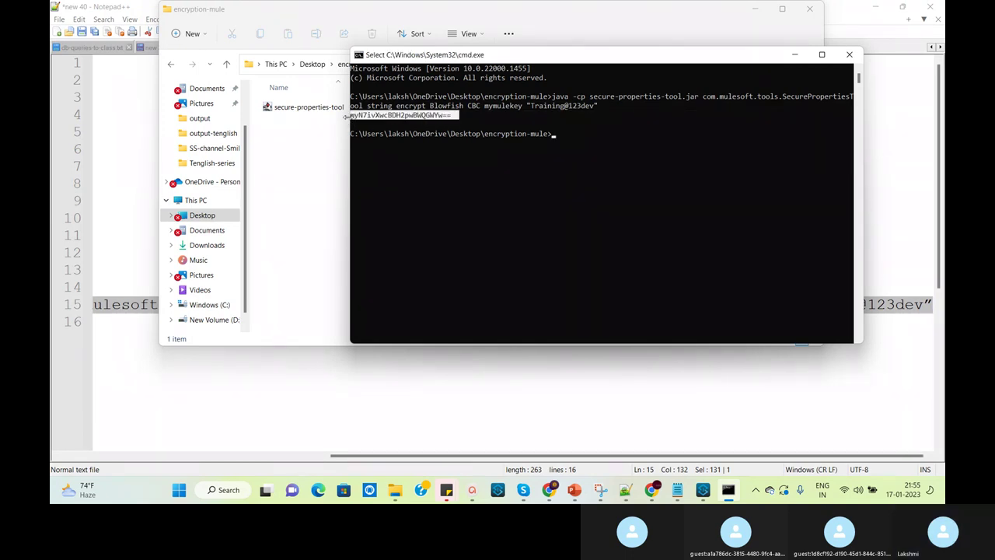
{"action": "left_click", "coordinate": [459, 116]}
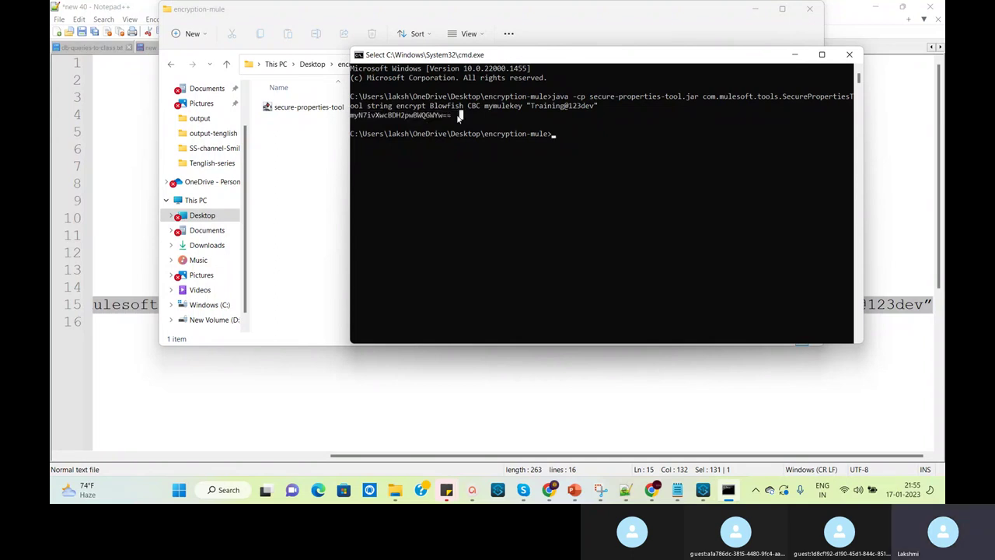
{"action": "left_click_drag", "start_coordinate": [451, 115], "coordinate": [351, 119]}
{"action": "right_click", "coordinate": [352, 119]}
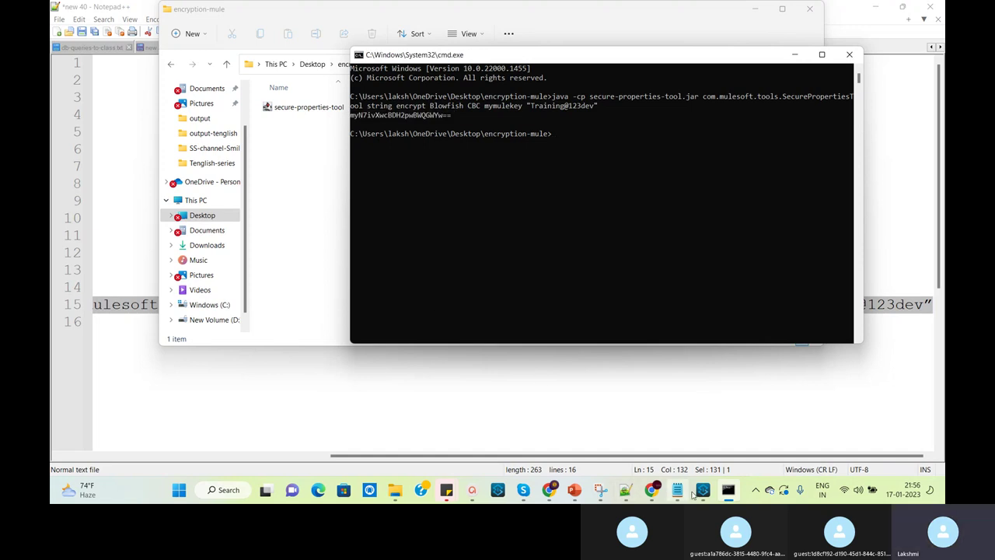
{"action": "left_click", "coordinate": [702, 490]}
{"action": "left_click", "coordinate": [467, 127]}
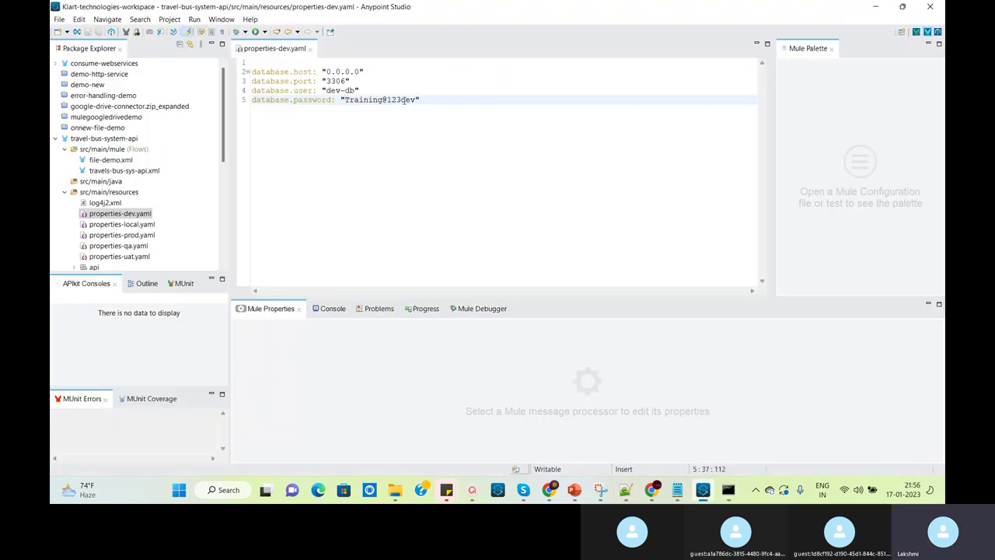
Paste the encrypted string over the line 5 password and wrap it in square brackets
{"action": "left_click_drag", "start_coordinate": [345, 100], "coordinate": [418, 100]}
{"action": "type", "text": "myN7ivXwcBDH2pw8WQGWYw=="}
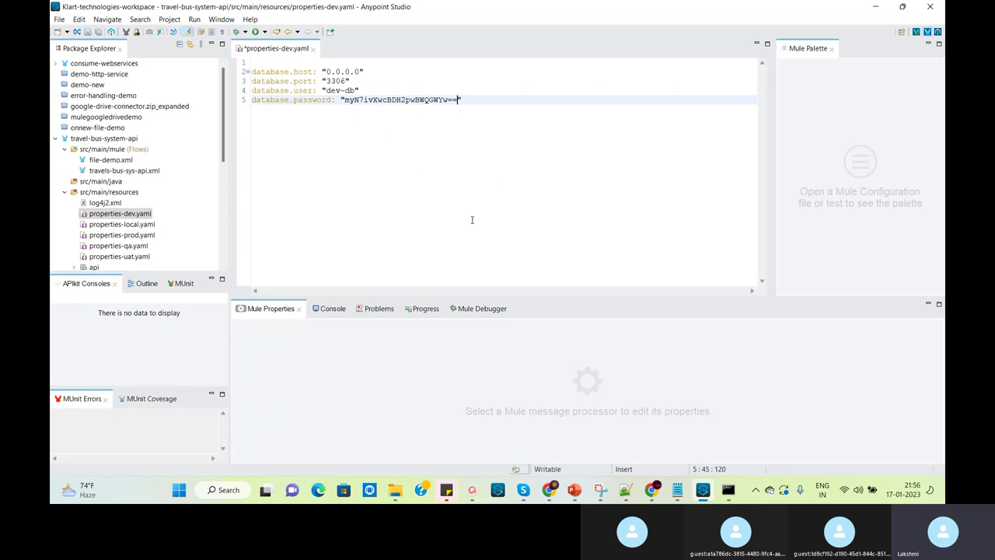
{"action": "type", "text": "]"}
{"action": "left_click", "coordinate": [345, 100]}
{"action": "type", "text": "["}
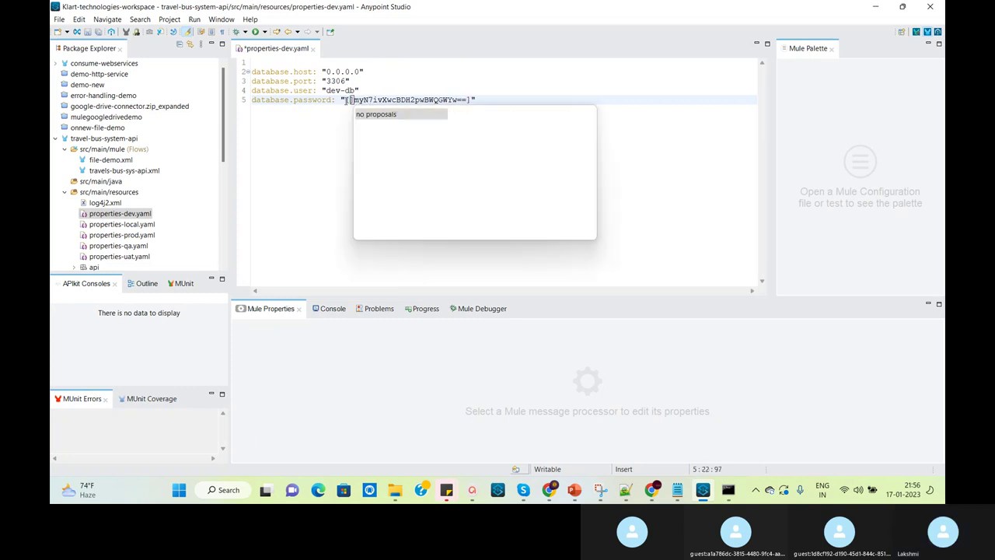
{"action": "left_click", "coordinate": [529, 80]}
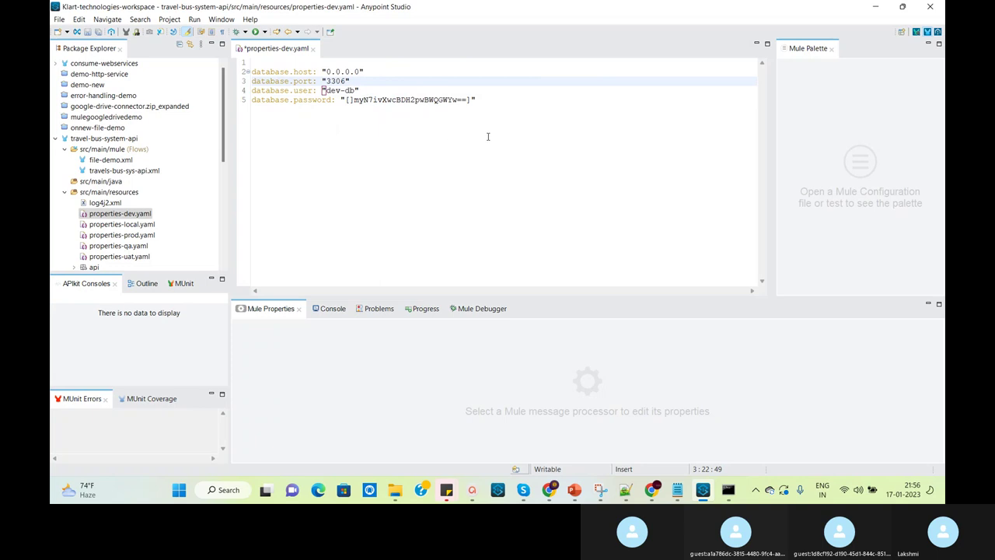
{"action": "left_click", "coordinate": [351, 99]}
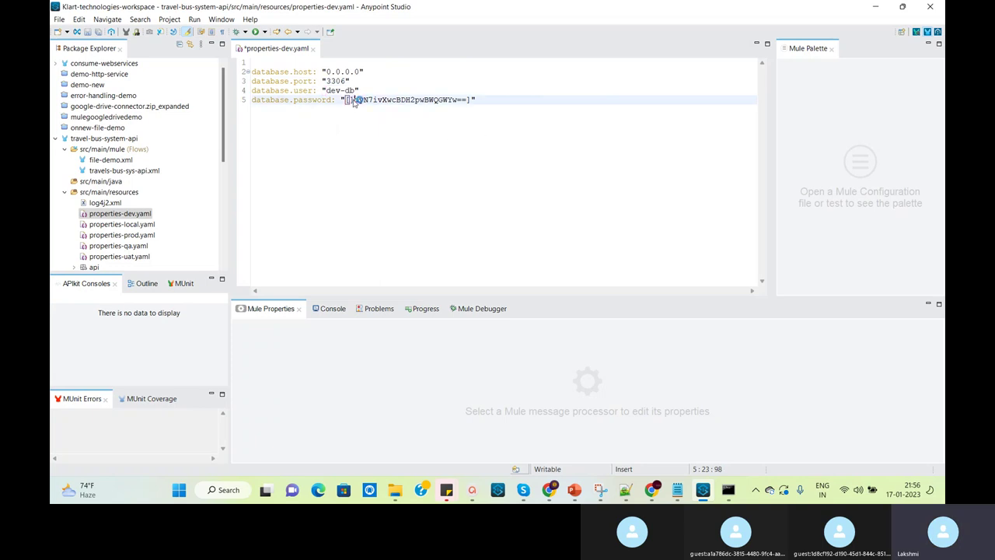
{"action": "key", "text": "Delete"}
Check the encrypted token, then select the dev-db user value on line 4
{"action": "left_click", "coordinate": [449, 192]}
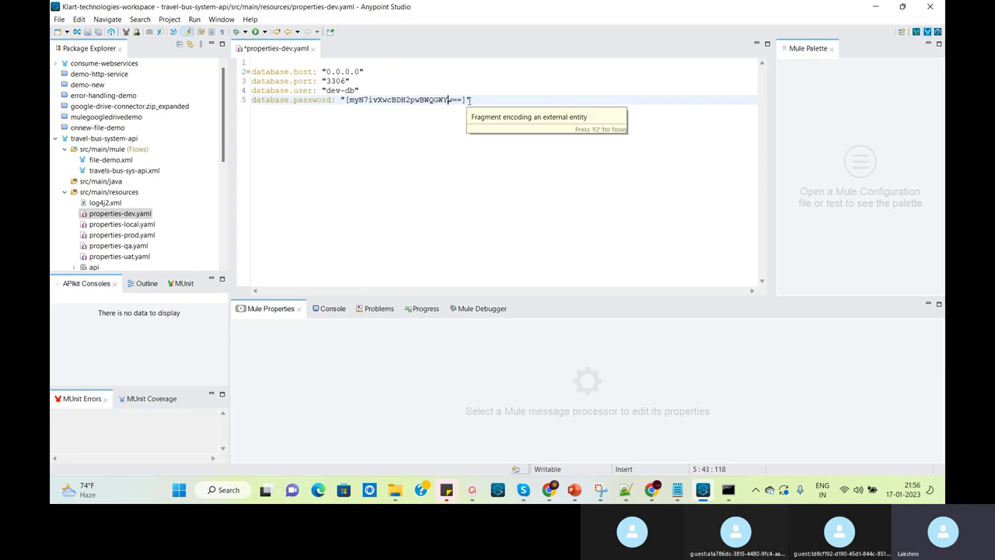
{"action": "double_click", "coordinate": [422, 101]}
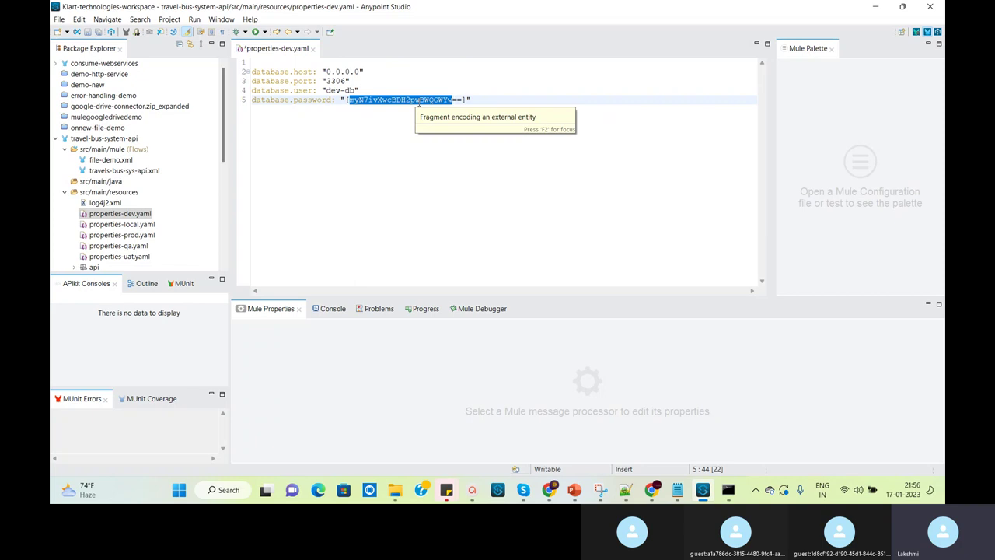
{"action": "left_click", "coordinate": [427, 198]}
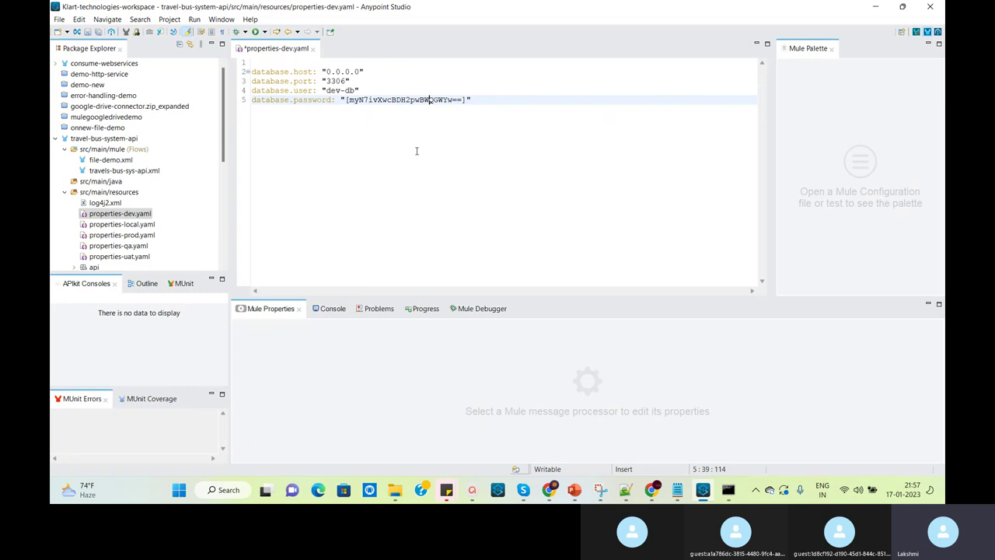
{"action": "mouse_move", "coordinate": [728, 490]}
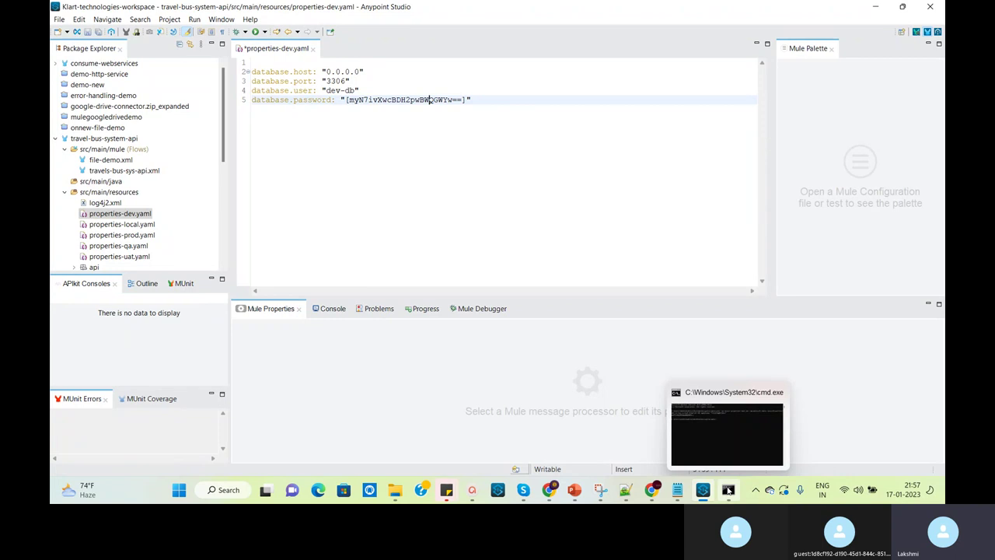
{"action": "left_click", "coordinate": [484, 210]}
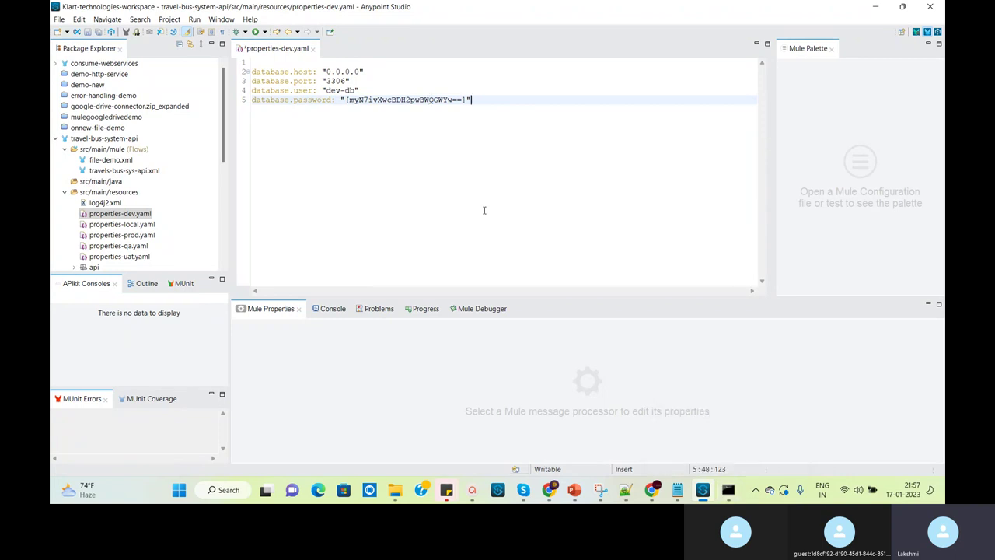
{"action": "left_click_drag", "start_coordinate": [328, 90], "coordinate": [357, 91]}
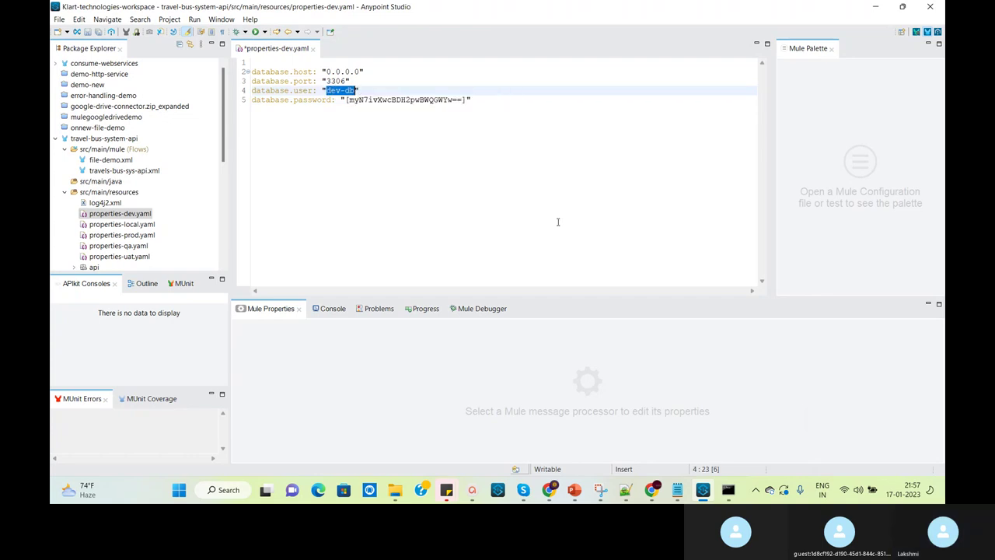
Change the key in line 15's encrypt command from mymulekey to mymulekey2
{"action": "mouse_move", "coordinate": [677, 495]}
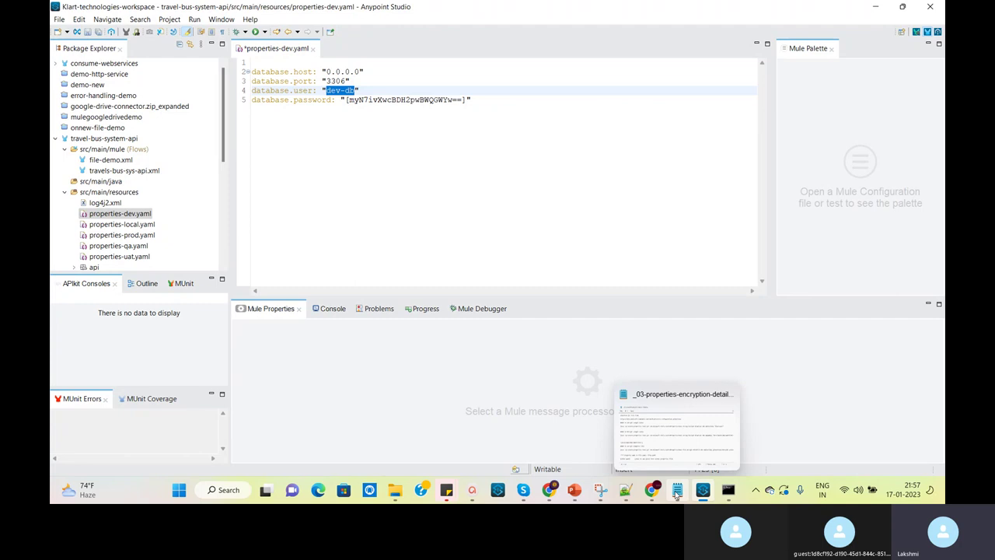
{"action": "left_click", "coordinate": [625, 489]}
{"action": "left_click", "coordinate": [588, 221]}
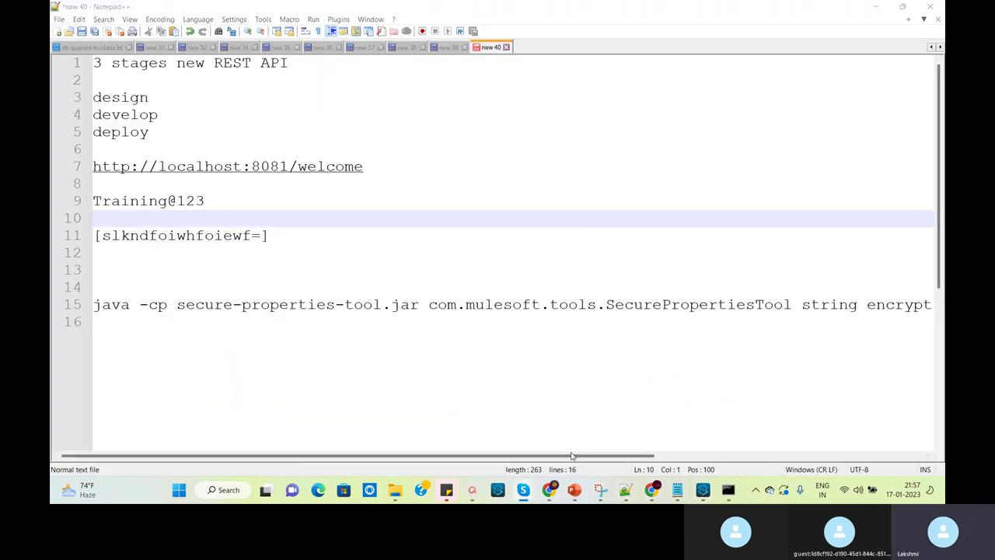
{"action": "left_click_drag", "start_coordinate": [585, 457], "coordinate": [940, 469]}
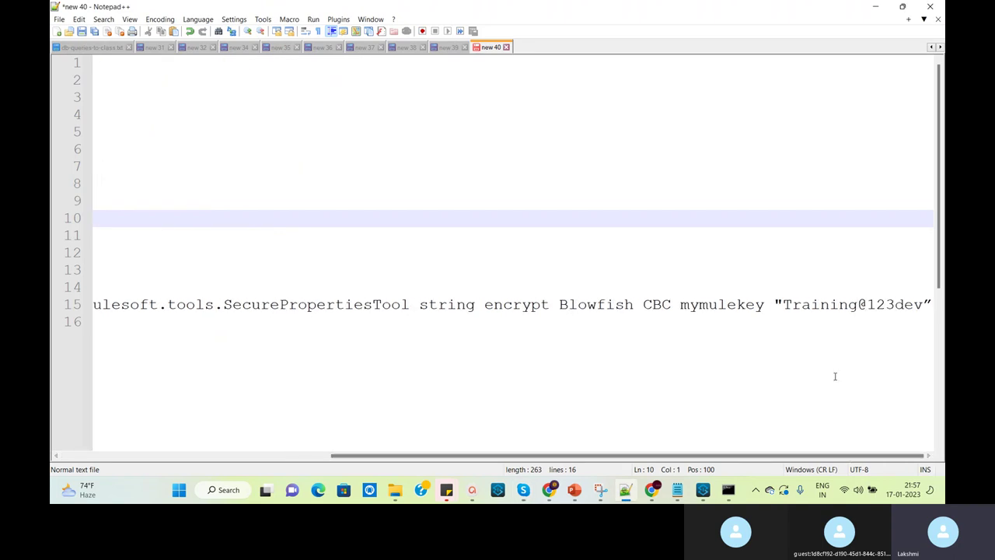
{"action": "left_click", "coordinate": [768, 304]}
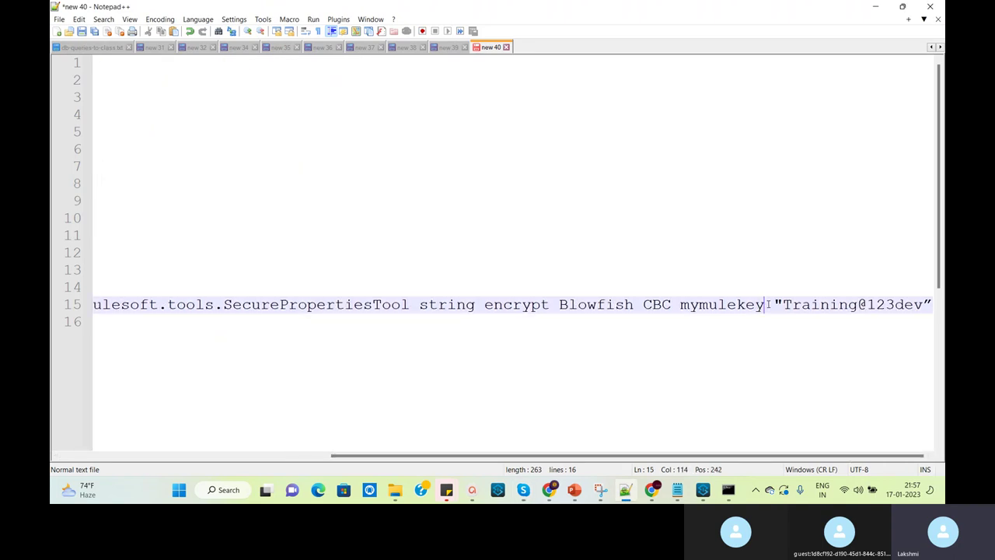
{"action": "type", "text": "2"}
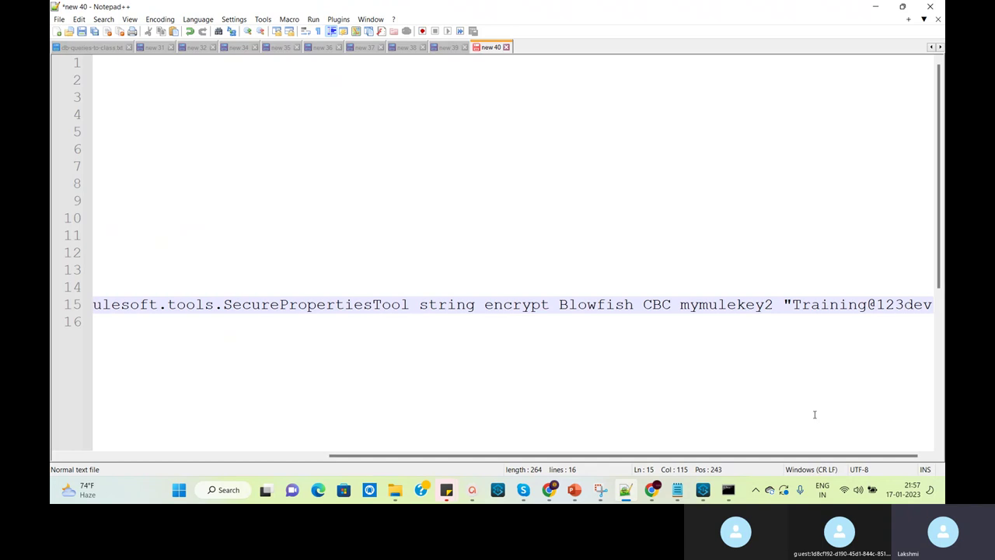
{"action": "left_click_drag", "start_coordinate": [793, 304], "coordinate": [904, 304]}
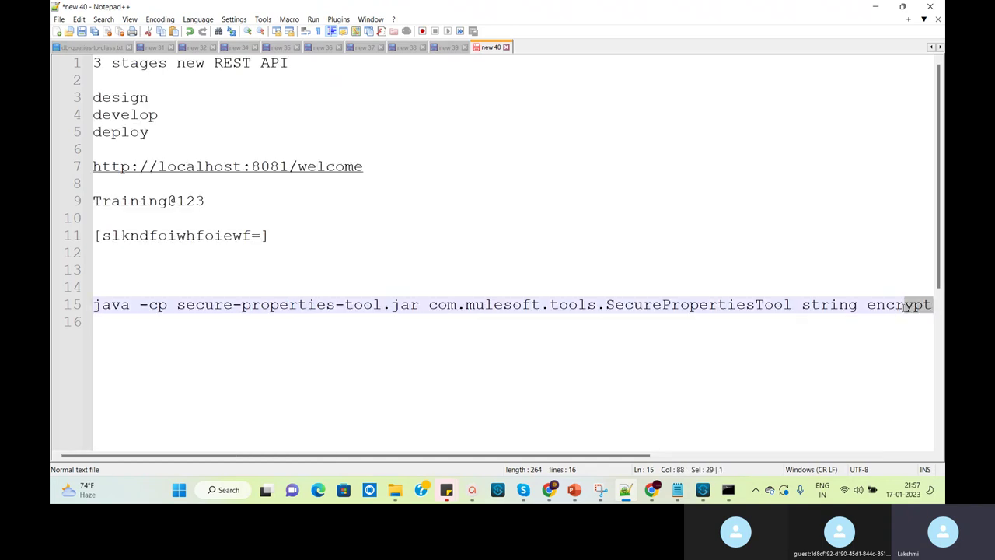
{"action": "left_click_drag", "start_coordinate": [636, 456], "coordinate": [939, 439]}
{"action": "left_click", "coordinate": [925, 304]}
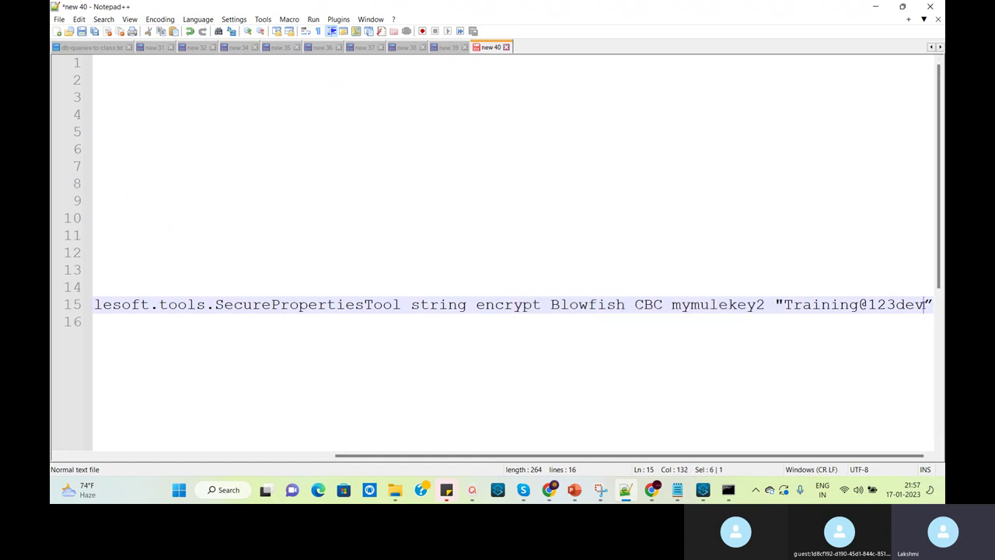
{"action": "left_click", "coordinate": [816, 318]}
{"action": "left_click_drag", "start_coordinate": [643, 456], "coordinate": [940, 447]}
{"action": "left_click", "coordinate": [824, 316]}
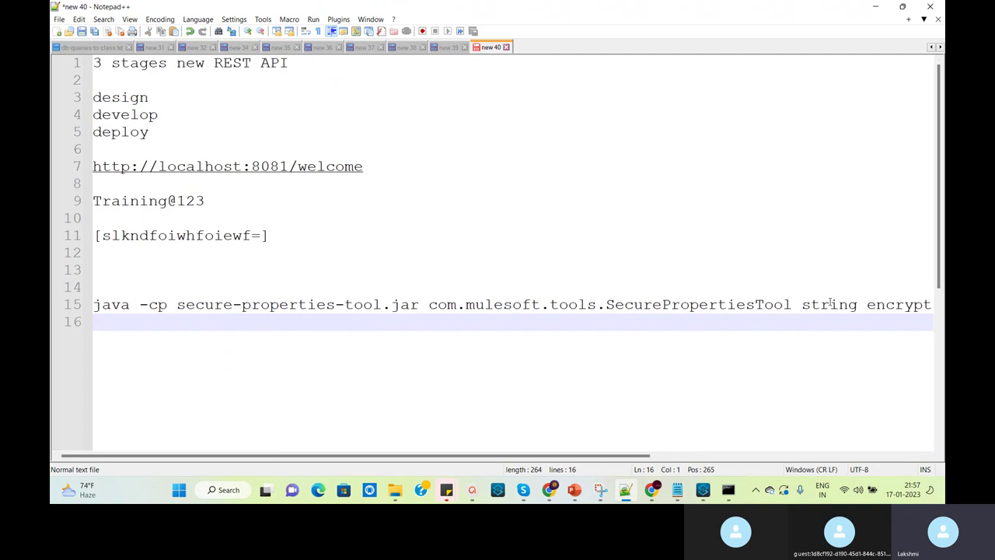
{"action": "left_click", "coordinate": [828, 305]}
{"action": "key", "text": "End"}
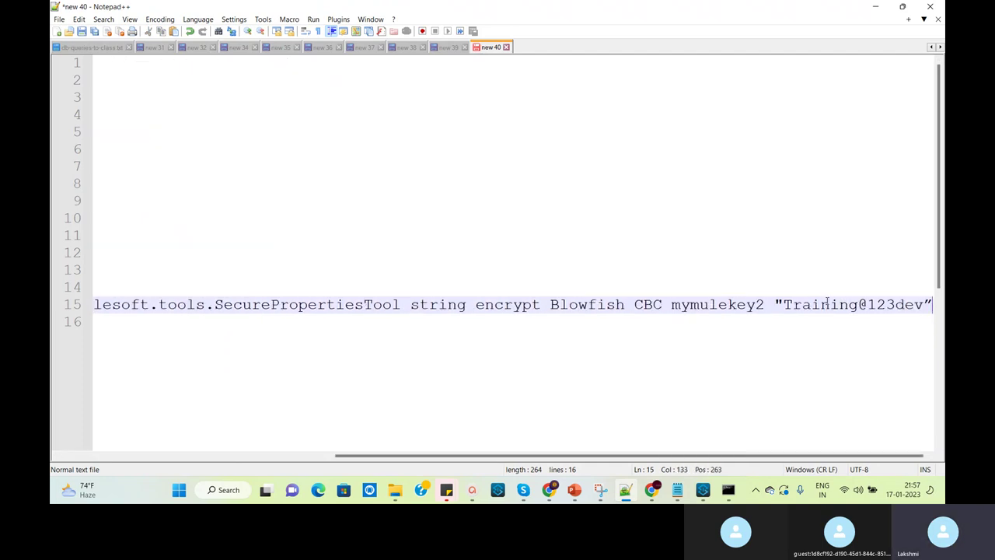
{"action": "key", "text": "Left"}
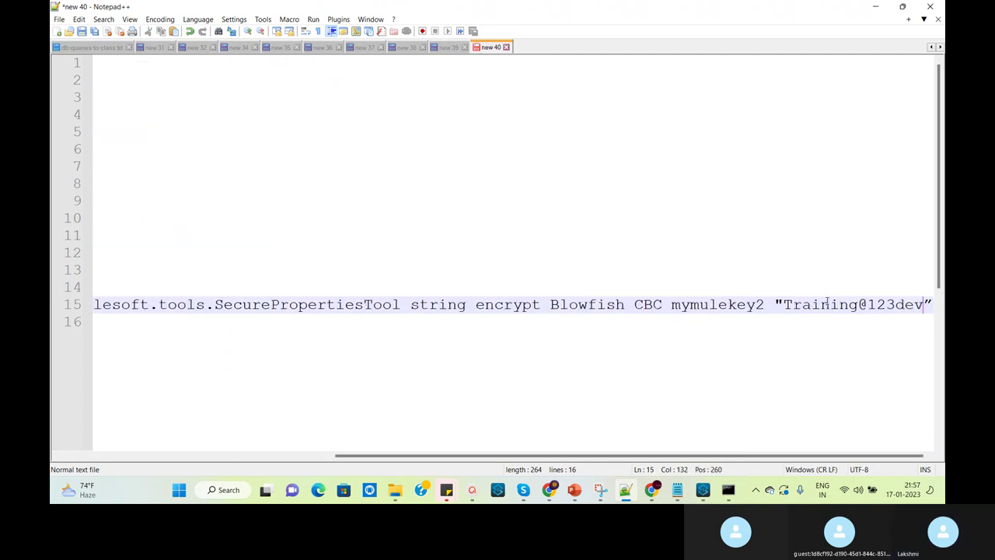
{"action": "key", "text": "shift+Left"}
{"action": "key", "text": "shift+Left"}
{"action": "key", "text": "shift+Left"}
{"action": "key", "text": "shift+Left"}
{"action": "key", "text": "shift+Left"}
{"action": "key", "text": "shift+Left"}
{"action": "key", "text": "shift+Left"}
{"action": "key", "text": "shift+Left"}
{"action": "key", "text": "shift+Left"}
{"action": "key", "text": "shift+Left"}
{"action": "key", "text": "shift+Left"}
{"action": "key", "text": "shift+Left"}
{"action": "key", "text": "shift+Left"}
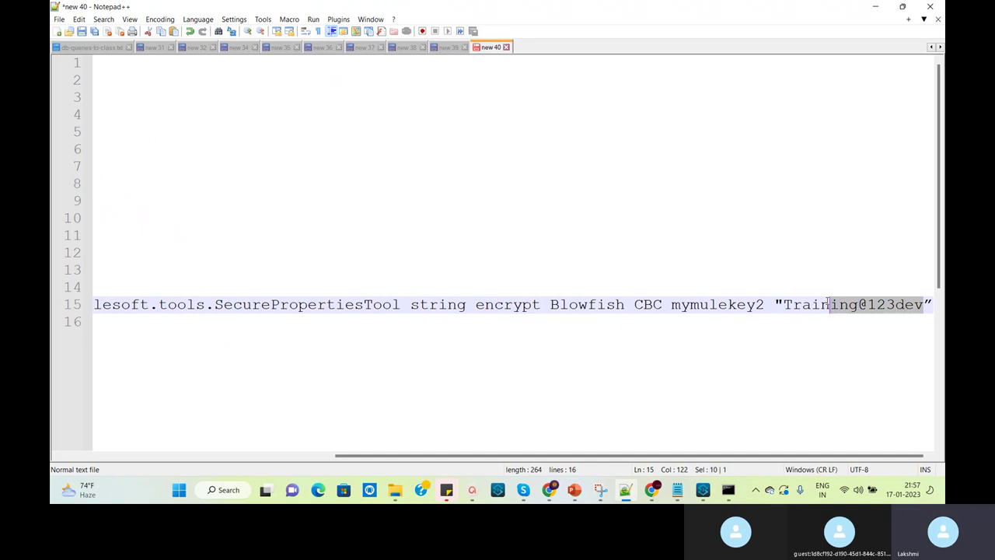
{"action": "key", "text": "shift+Left"}
{"action": "key", "text": "shift+Left"}
{"action": "type", "text": "dev-db"}
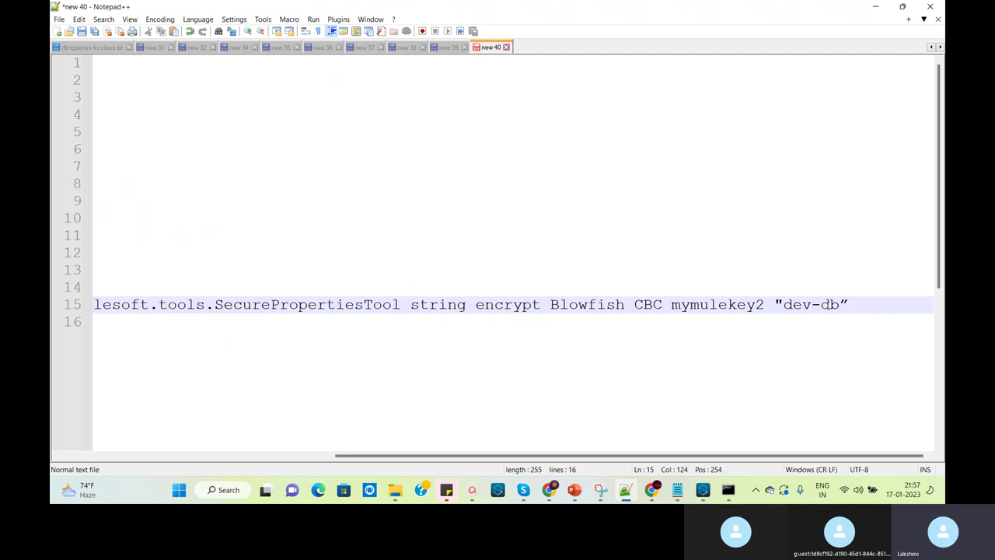
{"action": "key", "text": "shift+Home"}
{"action": "key", "text": "ctrl+c"}
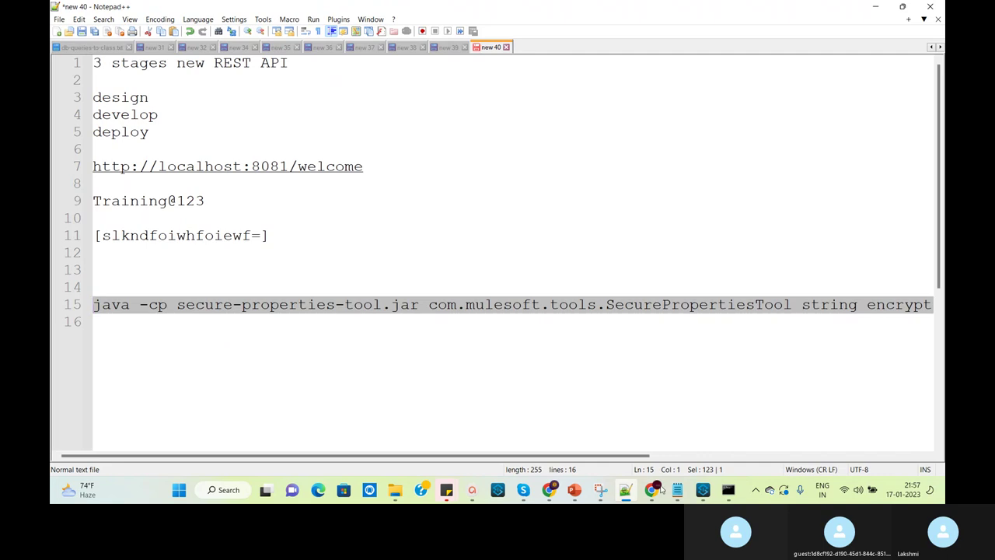
{"action": "left_click", "coordinate": [728, 490]}
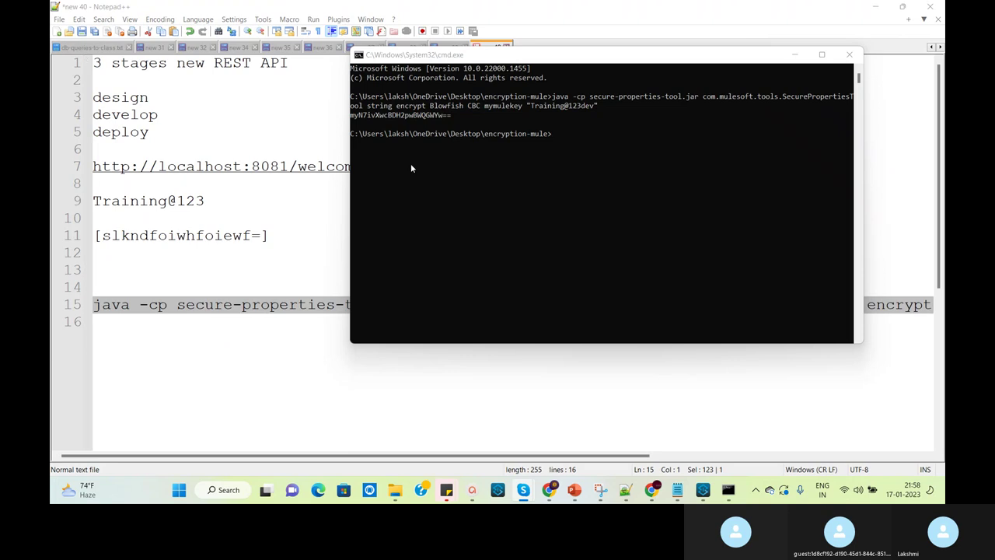
{"action": "left_click", "coordinate": [554, 171]}
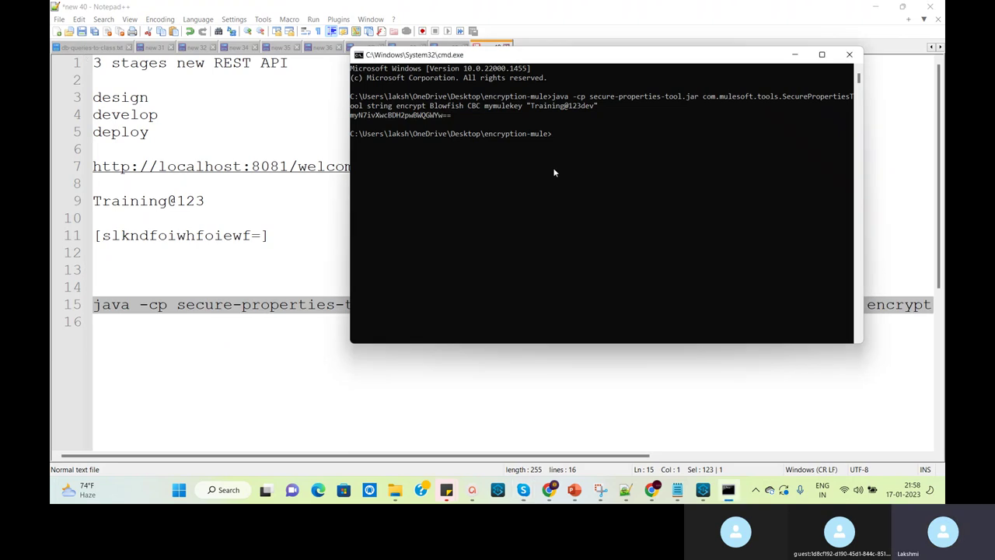
{"action": "right_click", "coordinate": [579, 135]}
{"action": "key", "text": "Return"}
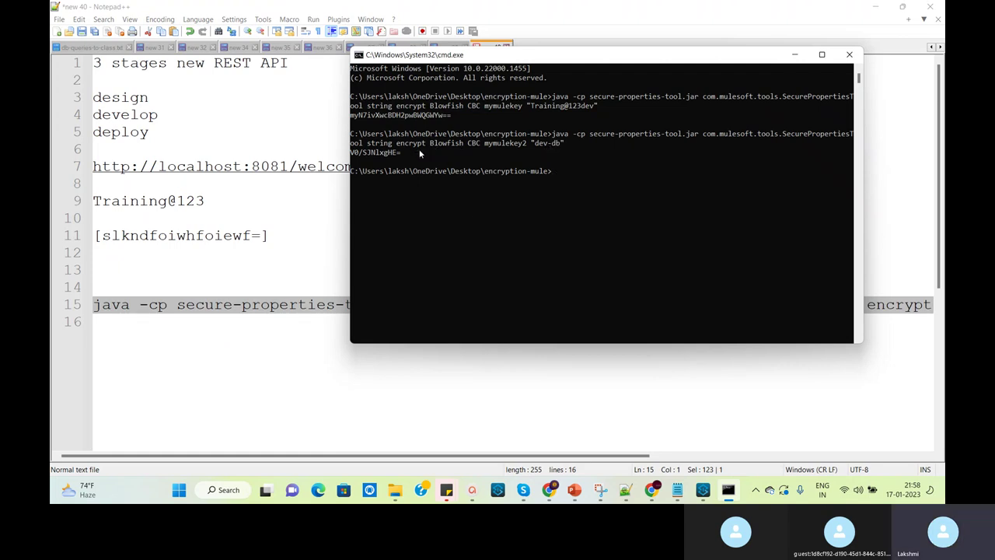
{"action": "left_click_drag", "start_coordinate": [400, 153], "coordinate": [351, 158]}
{"action": "key", "text": "ctrl+c"}
Replace dev-db on line 4 with the bracketed encrypted value [V0/SJNlxgHE=]
{"action": "left_click", "coordinate": [703, 490]}
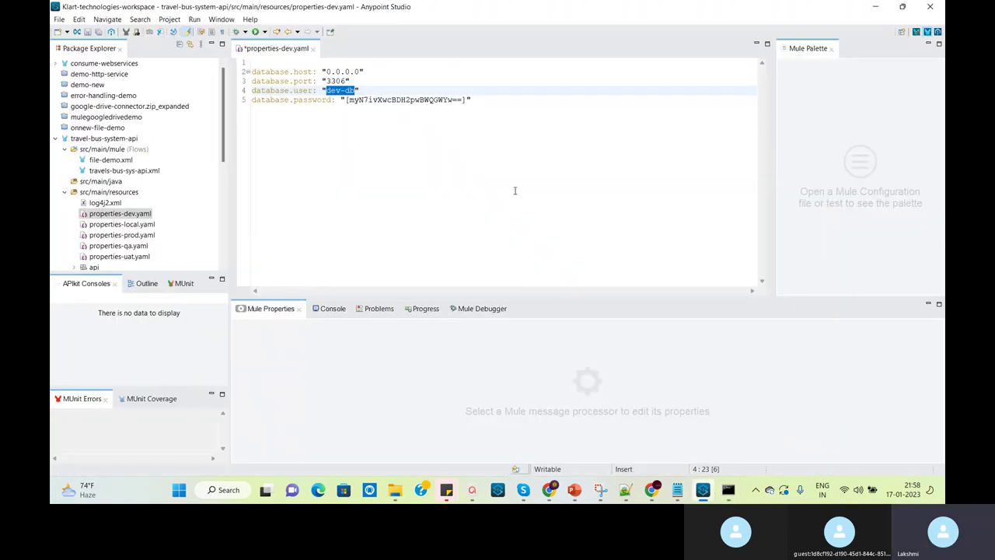
{"action": "key", "text": "ctrl+v"}
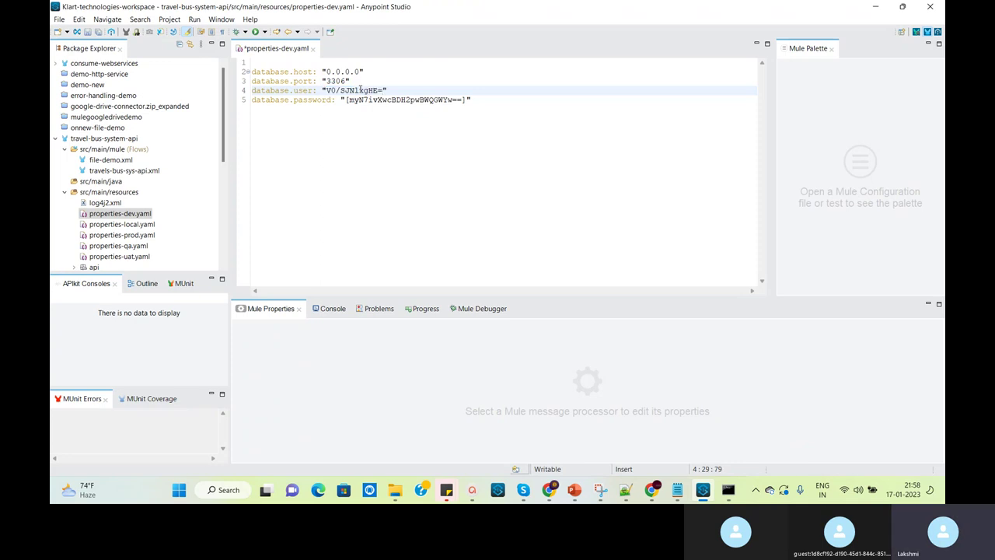
{"action": "type", "text": "]"}
{"action": "left_click", "coordinate": [328, 90]}
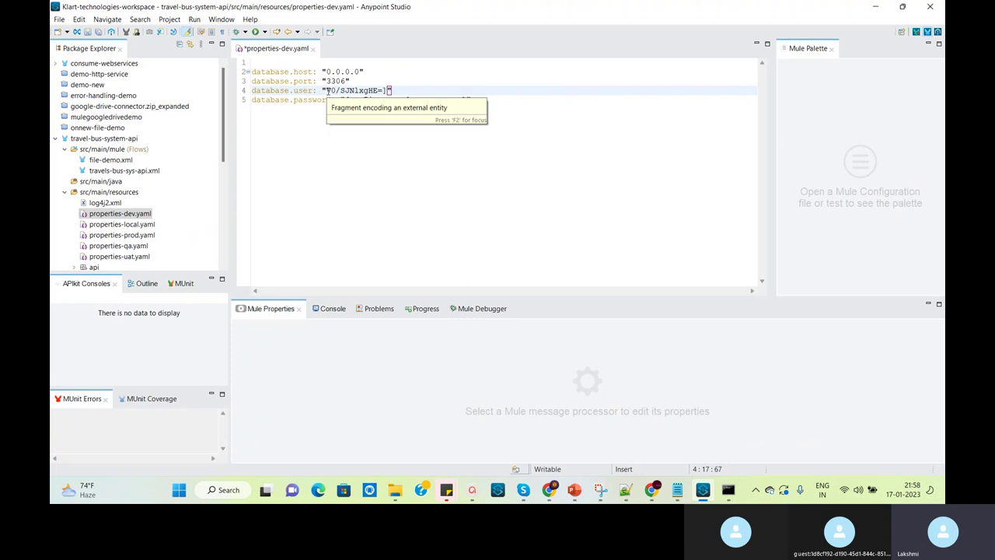
{"action": "type", "text": "["}
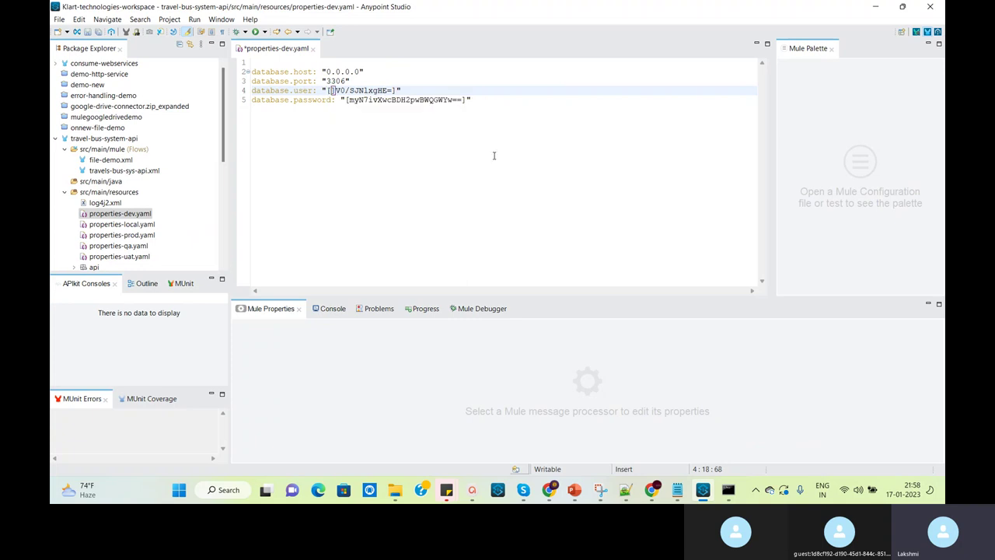
{"action": "key", "text": "Delete"}
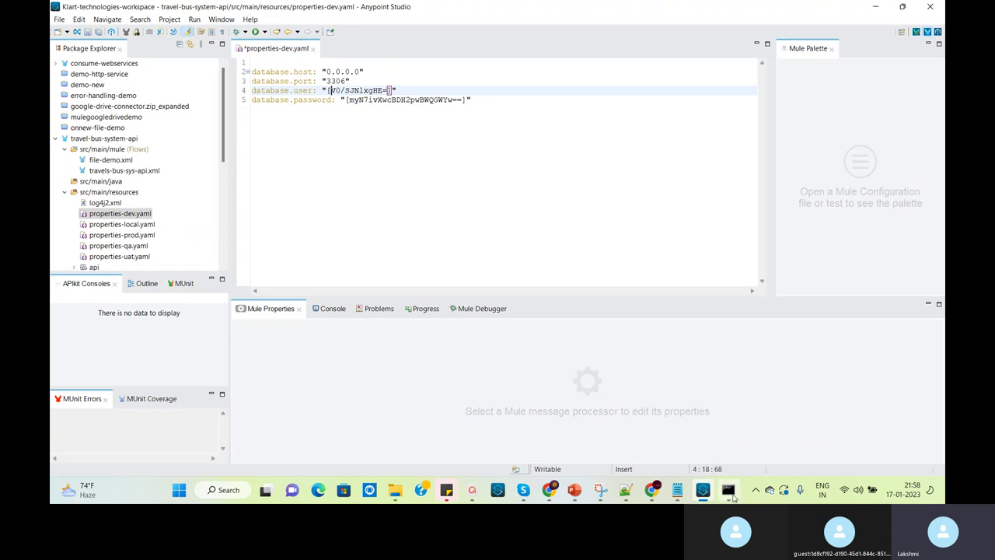
Save properties-dev.yaml
{"action": "mouse_move", "coordinate": [733, 498]}
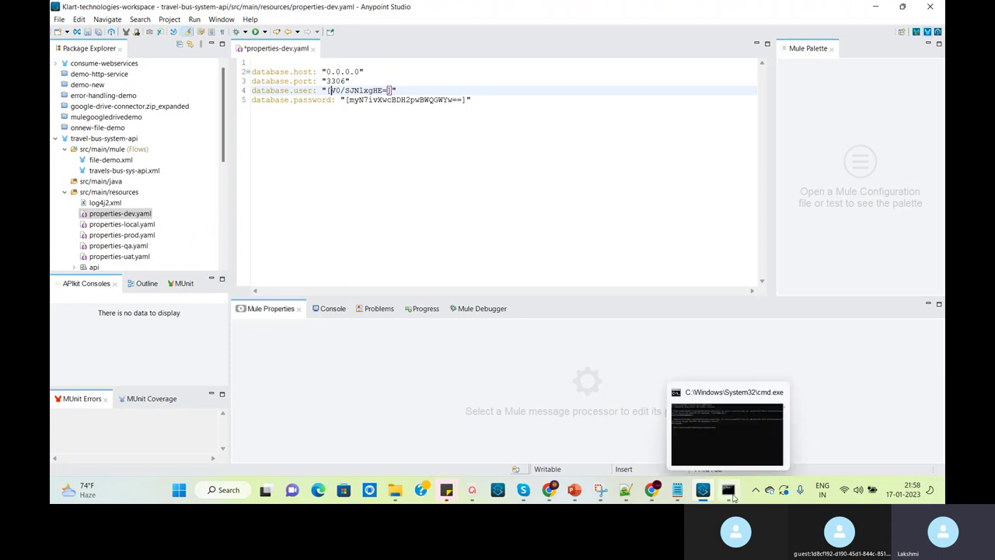
{"action": "left_click", "coordinate": [498, 100]}
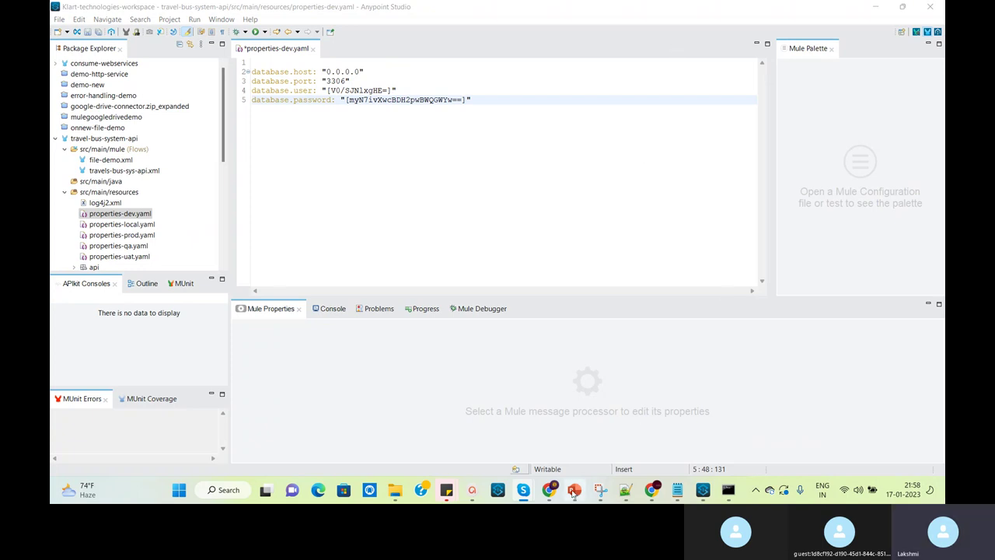
{"action": "mouse_move", "coordinate": [526, 494]}
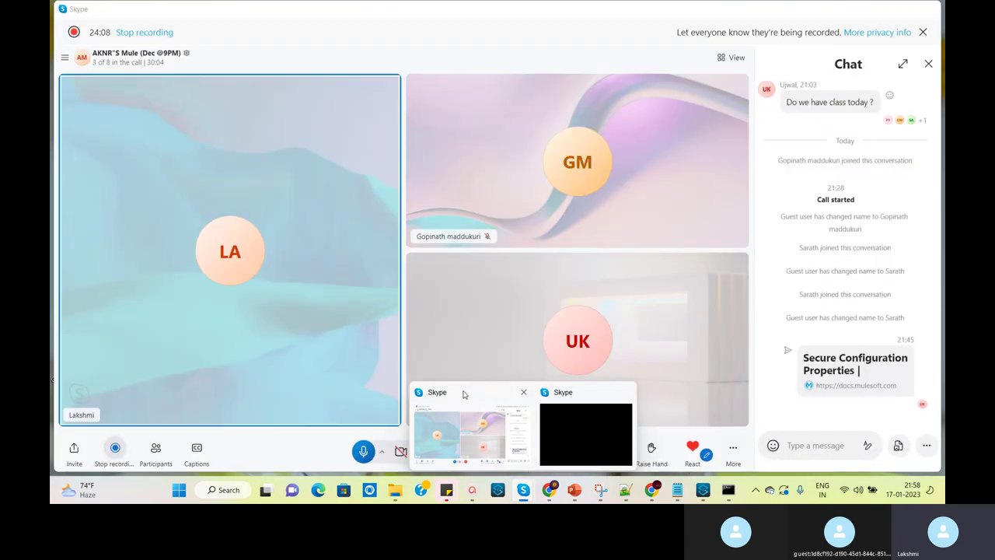
{"action": "mouse_move", "coordinate": [464, 394]}
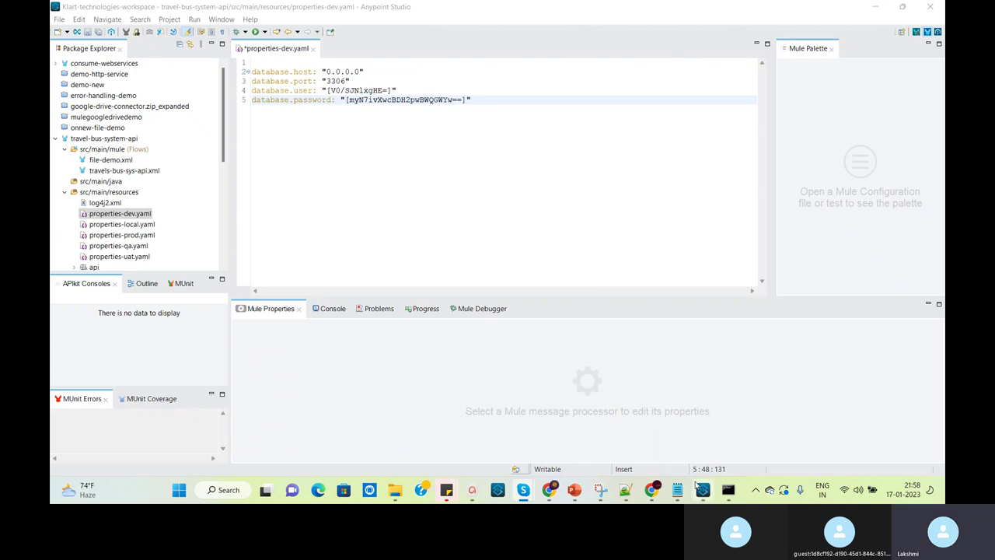
{"action": "mouse_move", "coordinate": [737, 498]}
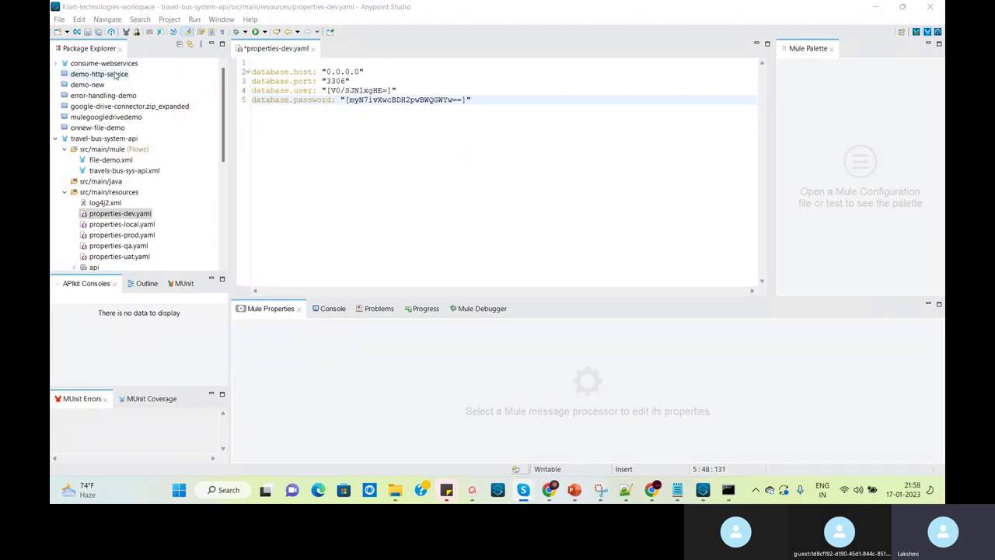
{"action": "left_click", "coordinate": [102, 32]}
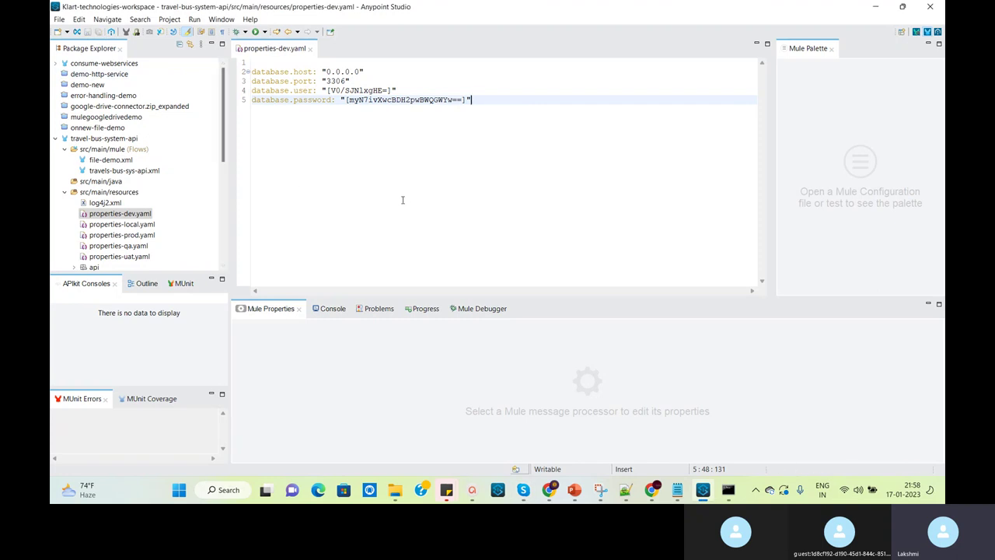
{"action": "mouse_move", "coordinate": [722, 494]}
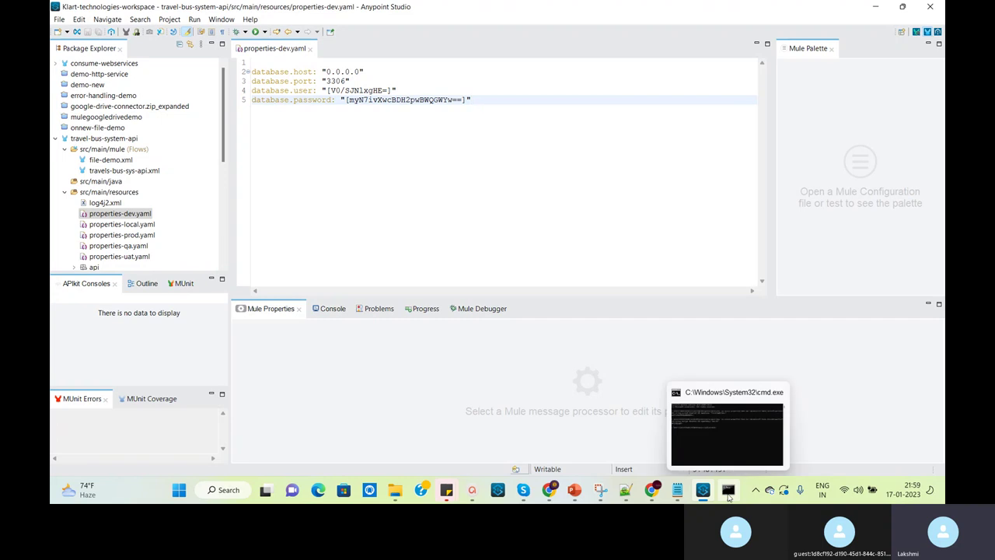
Change line 15's SecurePropertiesTool command from encrypt to decrypt in Notepad++
{"action": "left_click", "coordinate": [678, 493]}
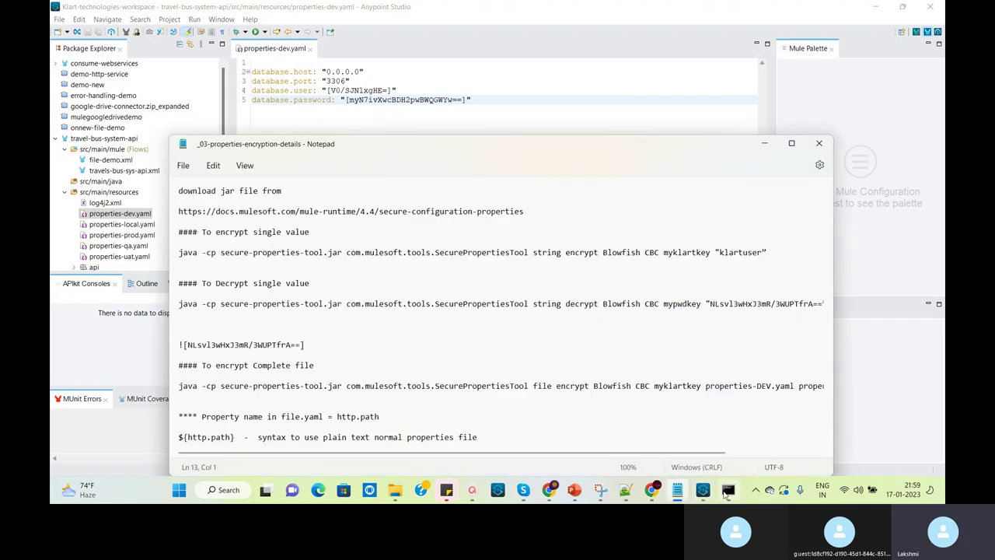
{"action": "left_click", "coordinate": [625, 491]}
{"action": "left_click", "coordinate": [554, 327]}
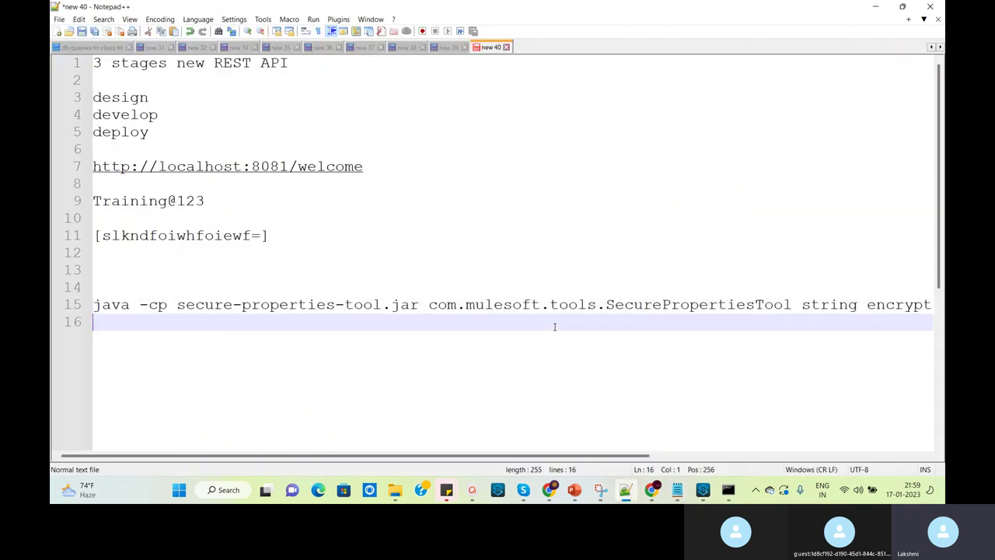
{"action": "left_click_drag", "start_coordinate": [633, 456], "coordinate": [943, 491]}
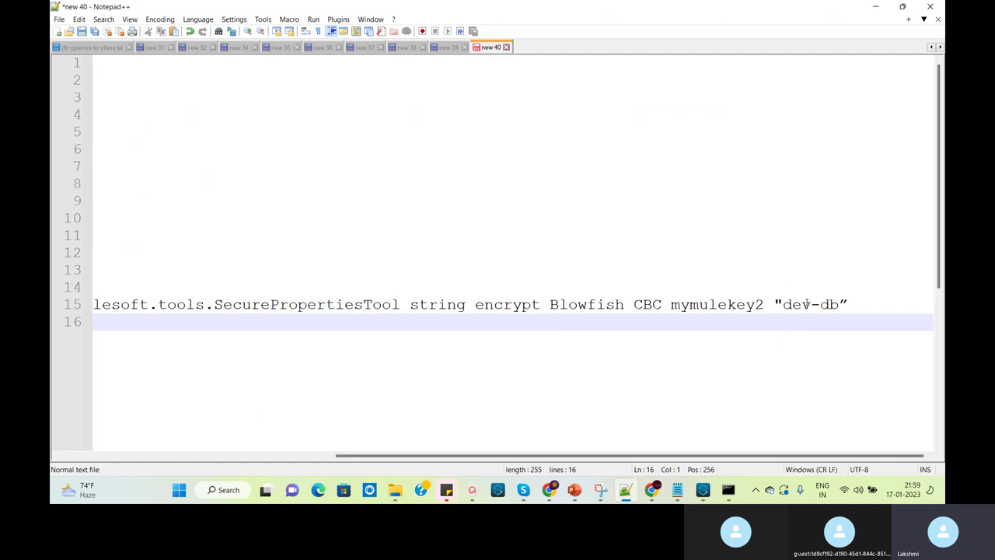
{"action": "left_click", "coordinate": [502, 304]}
{"action": "double_click", "coordinate": [502, 304]}
{"action": "type", "text": "decr"}
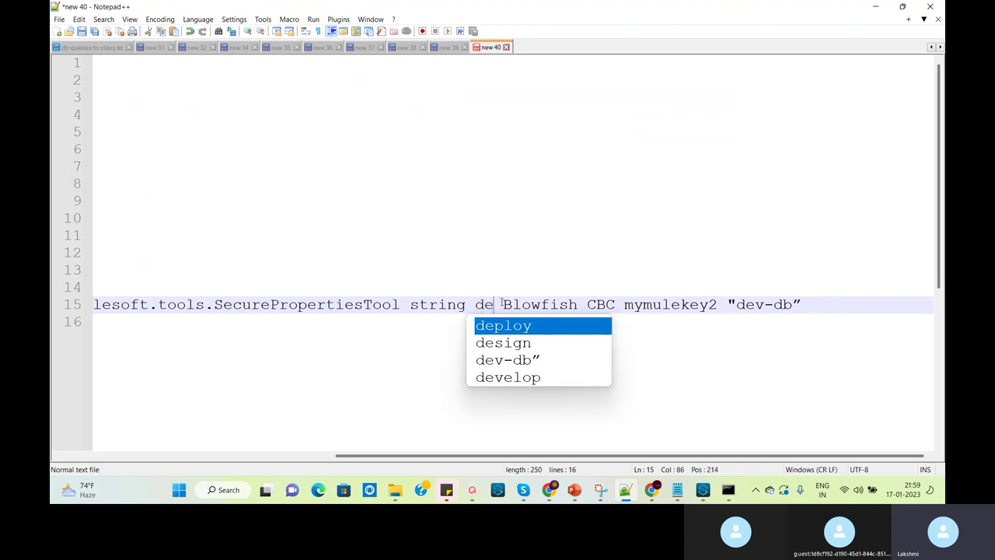
{"action": "type", "text": "ypt"}
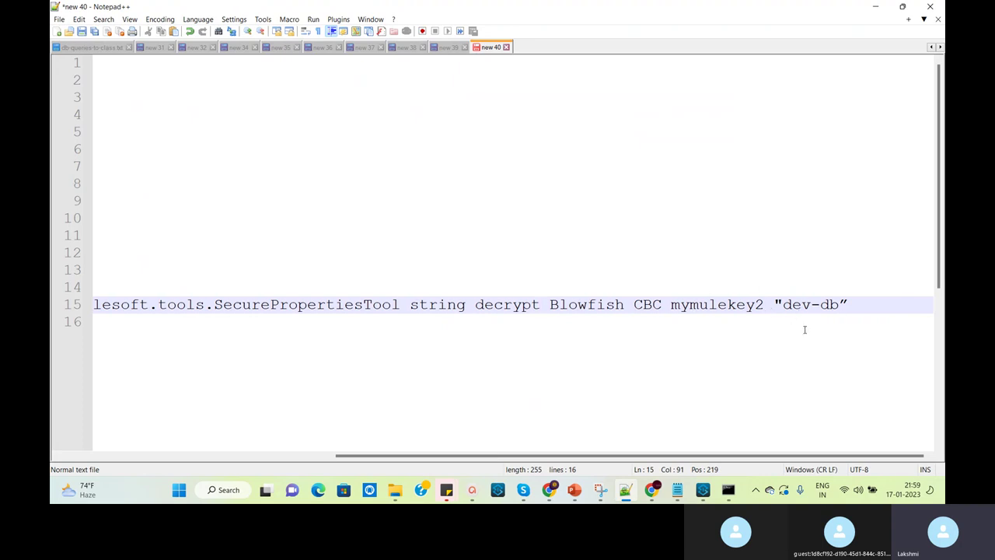
Return to properties-dev.yaml in Anypoint Studio
{"action": "mouse_move", "coordinate": [678, 492]}
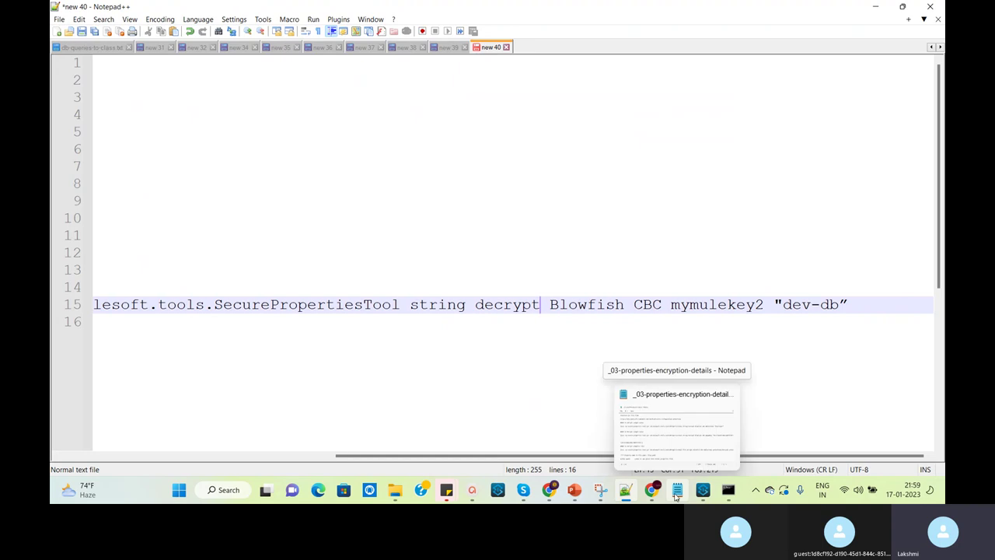
{"action": "mouse_move", "coordinate": [729, 494]}
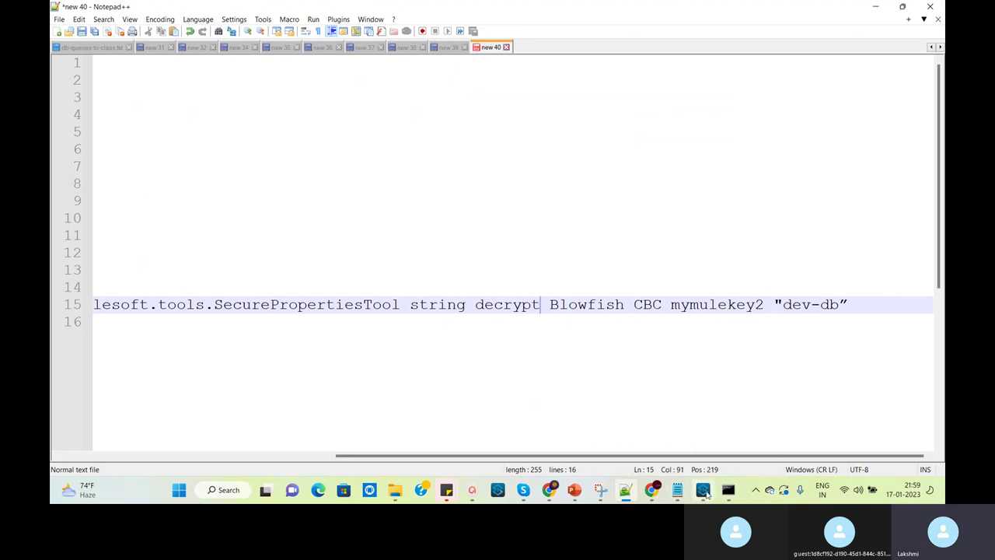
{"action": "left_click", "coordinate": [702, 490]}
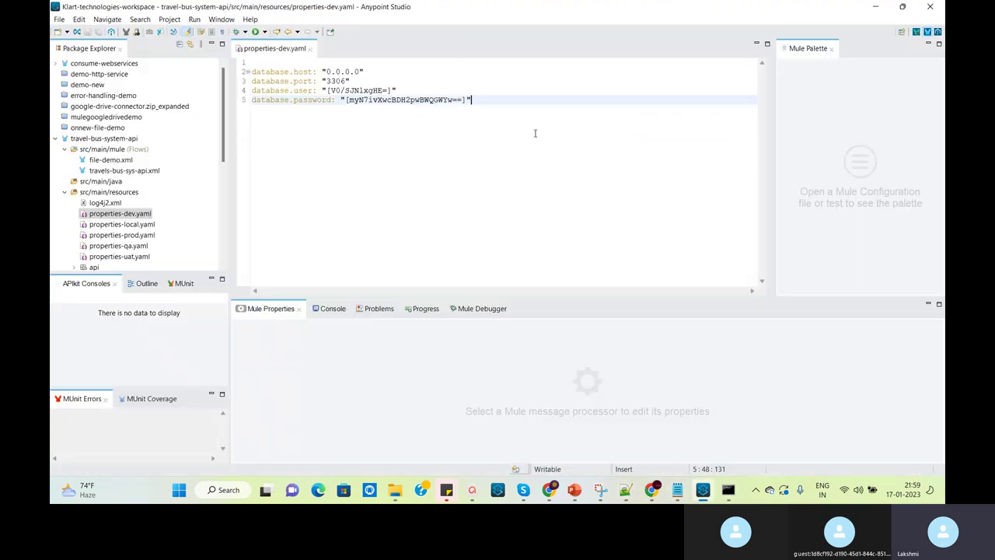
Copy the encrypted database.password value inside the brackets on line 5, then return to Notepad++
{"action": "left_click", "coordinate": [348, 100]}
{"action": "left_click_drag", "start_coordinate": [349, 102], "coordinate": [462, 112]}
{"action": "key", "text": "ctrl+c"}
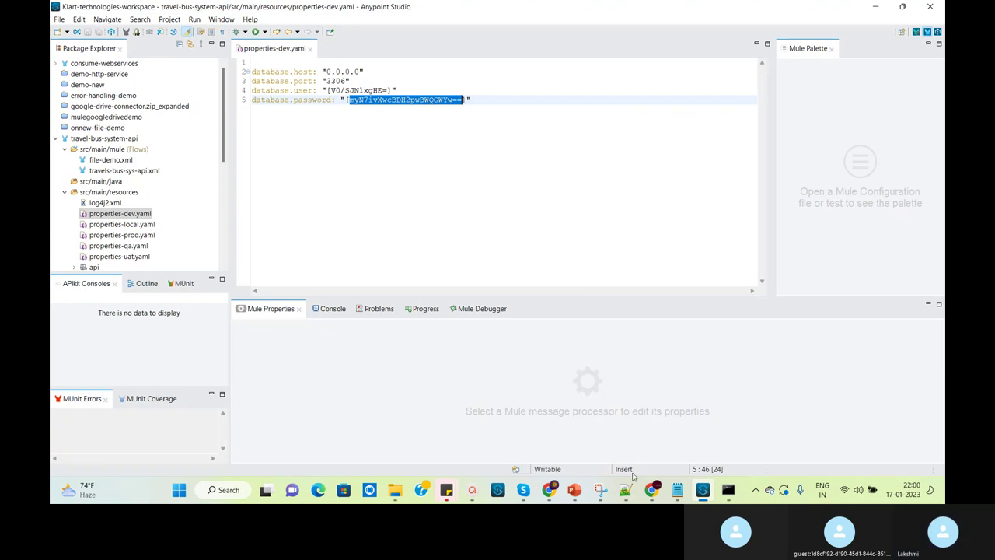
{"action": "left_click", "coordinate": [626, 496]}
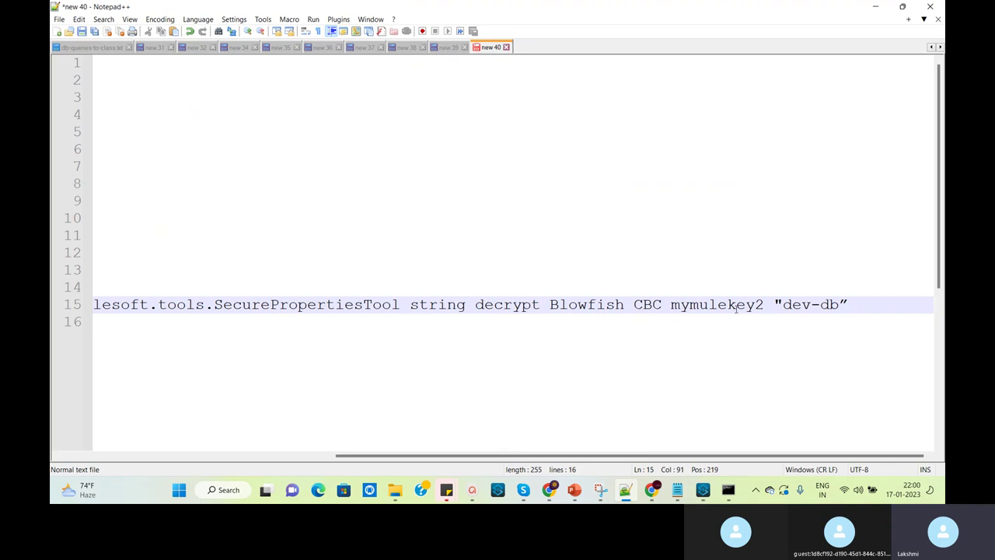
Replace "dev-db" in line 15's decrypt command with the copied encrypted password
{"action": "left_click_drag", "start_coordinate": [764, 307], "coordinate": [670, 304]}
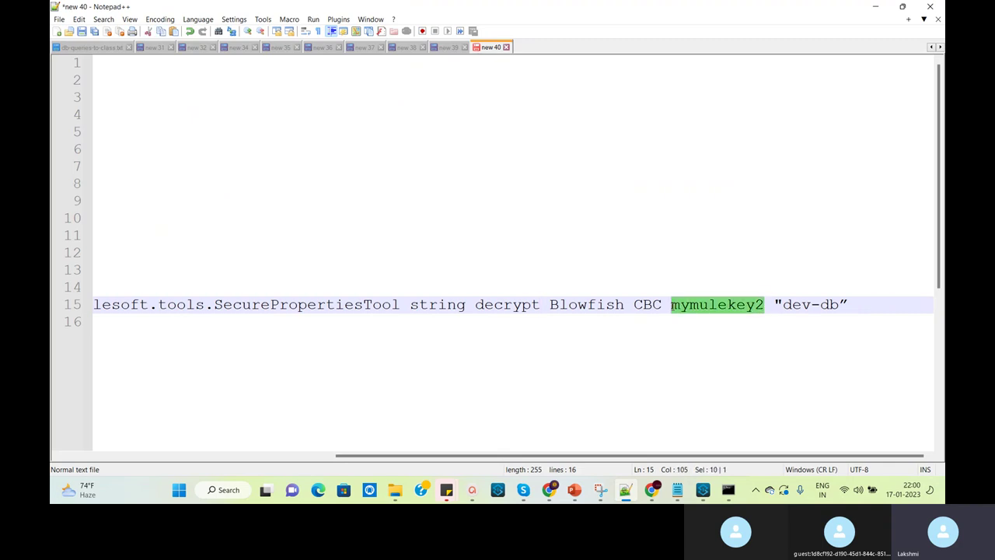
{"action": "left_click", "coordinate": [783, 305]}
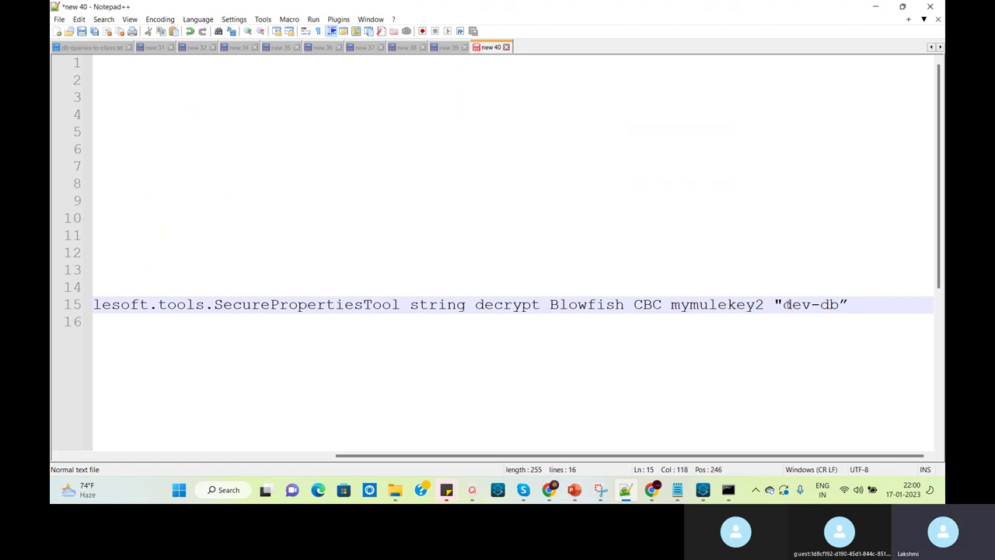
{"action": "left_click_drag", "start_coordinate": [784, 305], "coordinate": [841, 306]}
{"action": "key", "text": "ctrl+v"}
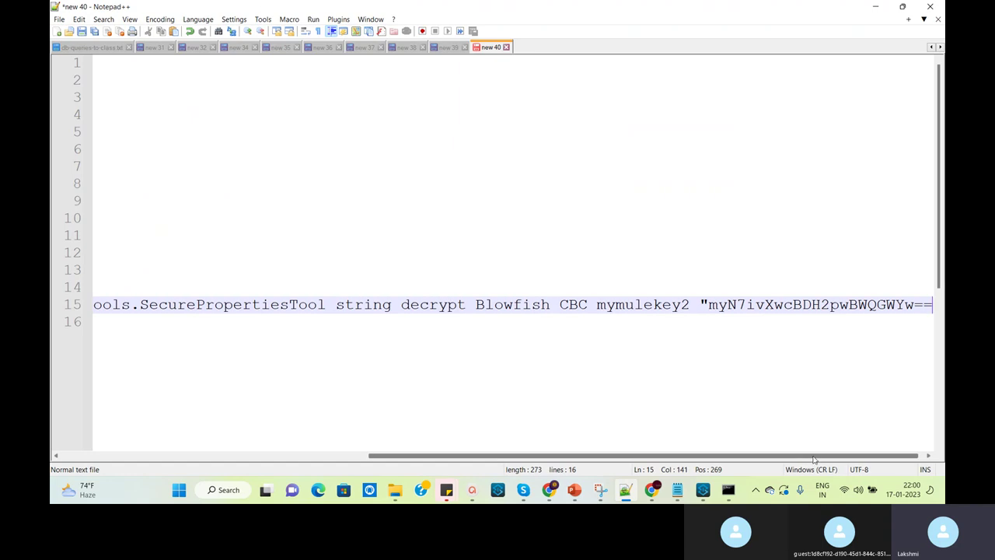
Paste the complete decrypt command from line 15 at the Command Prompt
{"action": "left_click_drag", "start_coordinate": [813, 457], "coordinate": [818, 456]}
{"action": "left_click", "coordinate": [932, 298]}
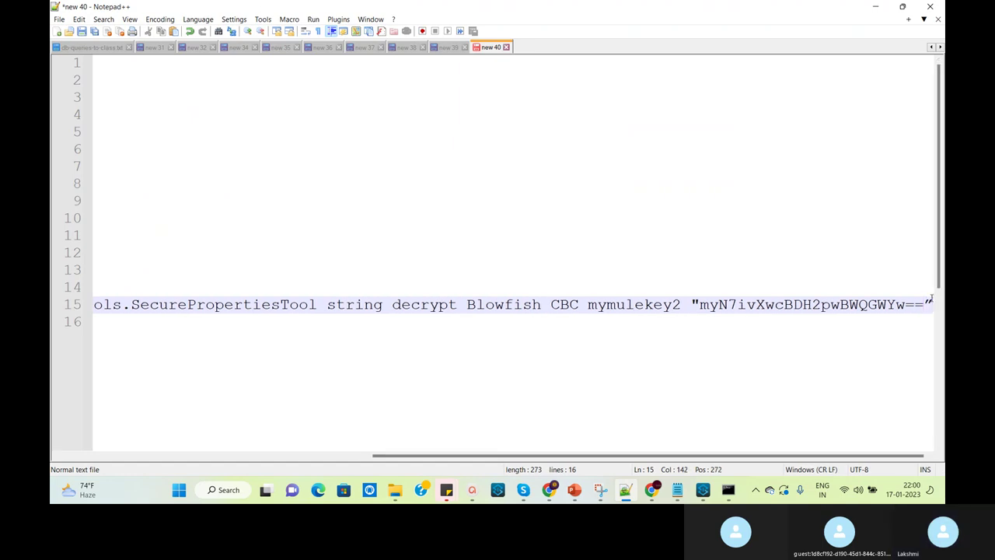
{"action": "key", "text": "shift+Home"}
{"action": "key", "text": "ctrl+c"}
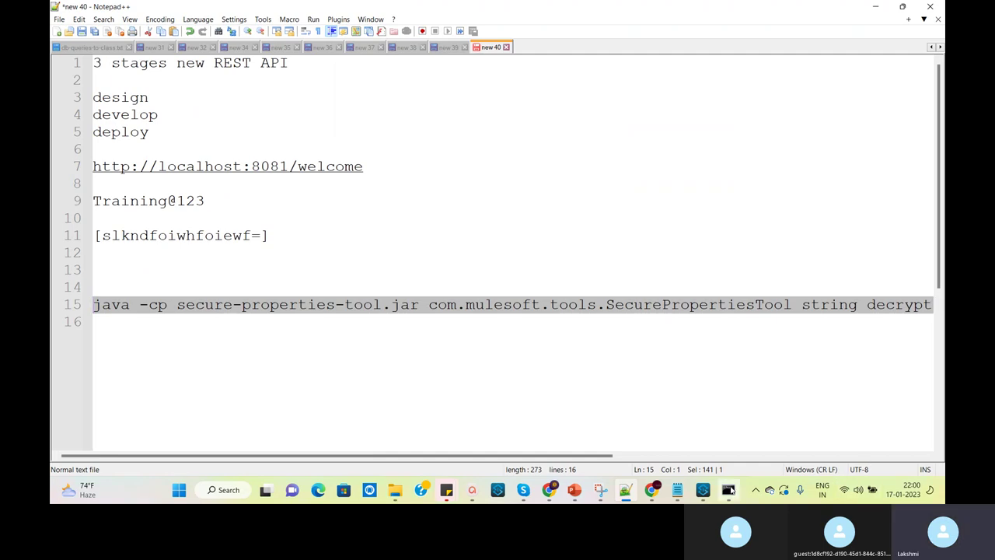
{"action": "left_click", "coordinate": [729, 489]}
{"action": "key", "text": "ctrl+v"}
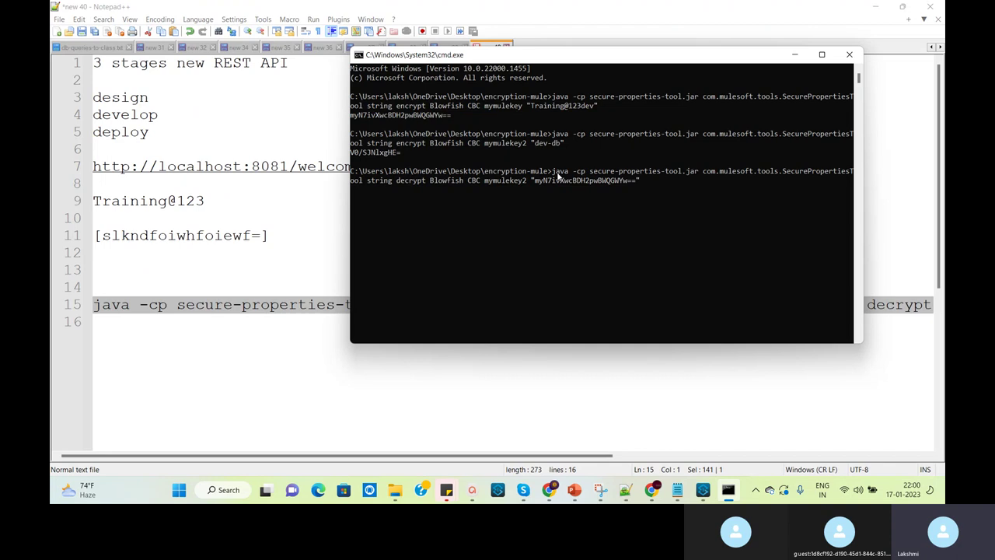
{"action": "key", "text": "Return"}
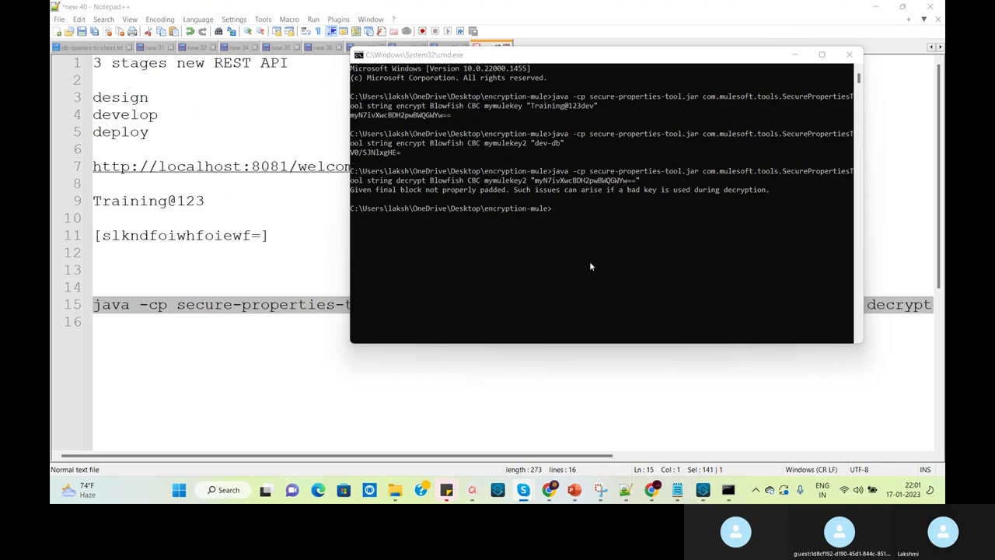
{"action": "left_click", "coordinate": [576, 218]}
{"action": "key", "text": "Up"}
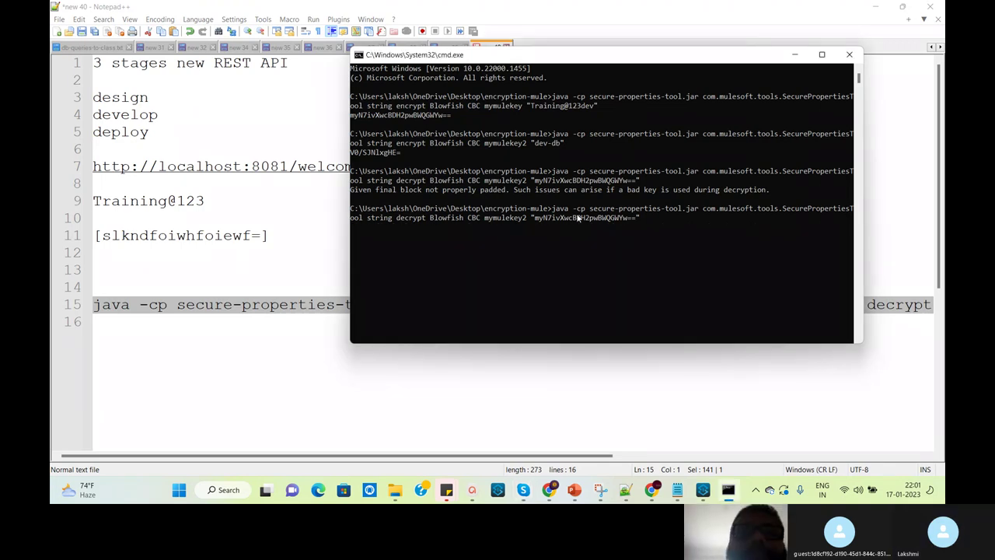
{"action": "key", "text": "Left"}
{"action": "key", "text": "Left"}
{"action": "key", "text": "Left"}
{"action": "key", "text": "Left"}
{"action": "key", "text": "Left"}
{"action": "key", "text": "Left"}
{"action": "key", "text": "Left"}
{"action": "key", "text": "Left"}
{"action": "key", "text": "Left"}
{"action": "key", "text": "Left"}
{"action": "key", "text": "Left"}
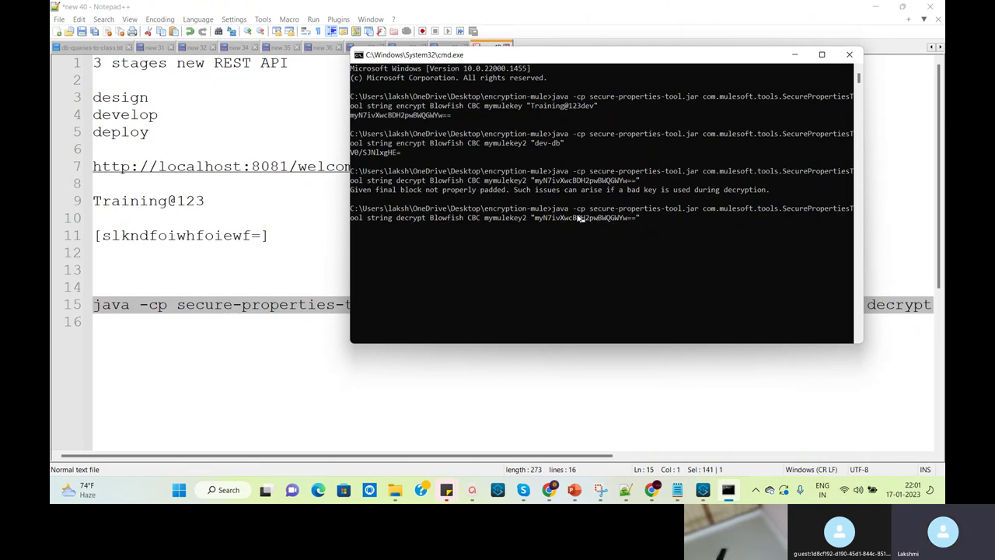
{"action": "key", "text": "Left"}
{"action": "key", "text": "Left"}
{"action": "key", "text": "Left"}
{"action": "key", "text": "Left"}
{"action": "key", "text": "Left"}
{"action": "key", "text": "Left"}
{"action": "key", "text": "Left"}
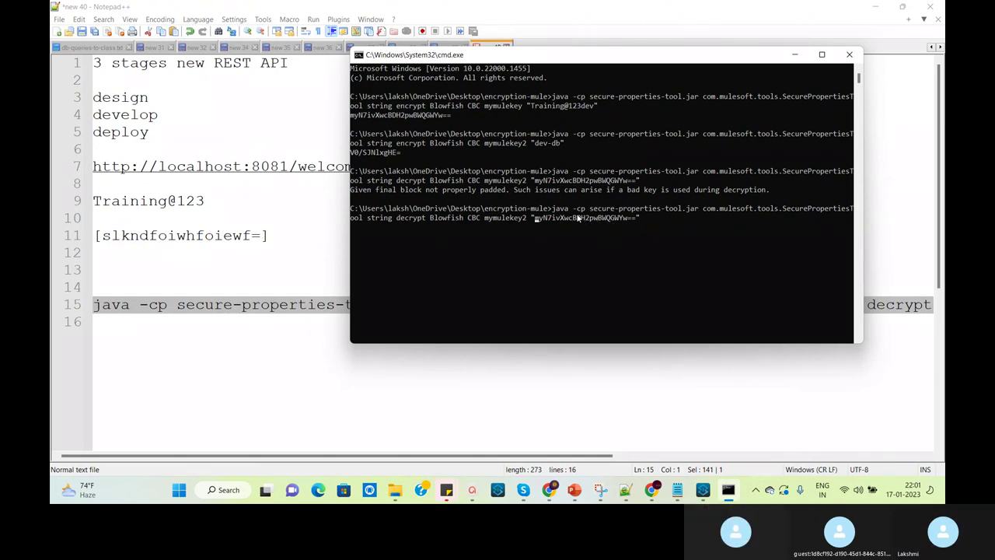
{"action": "key", "text": "Left"}
{"action": "key", "text": "Left"}
{"action": "key", "text": "Left"}
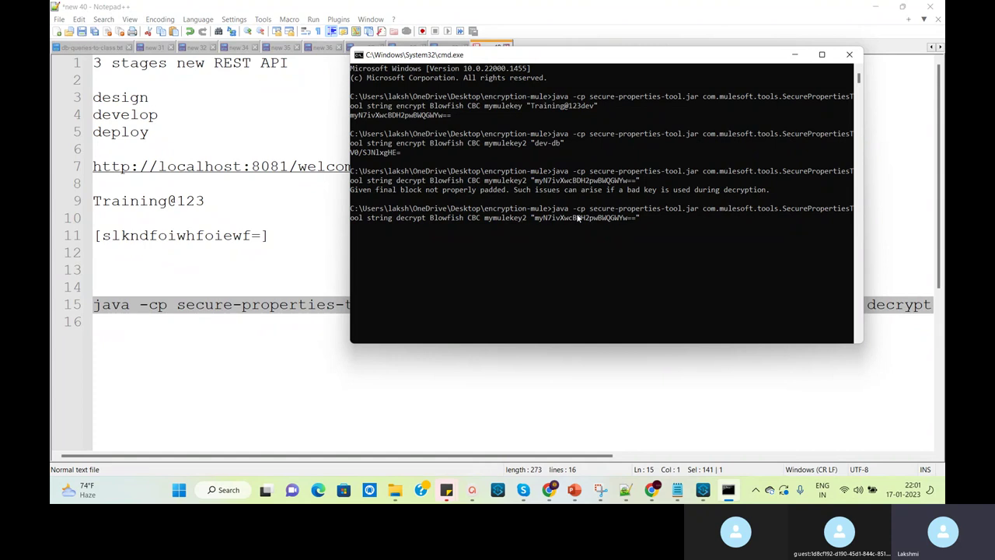
{"action": "key", "text": "BackSpace"}
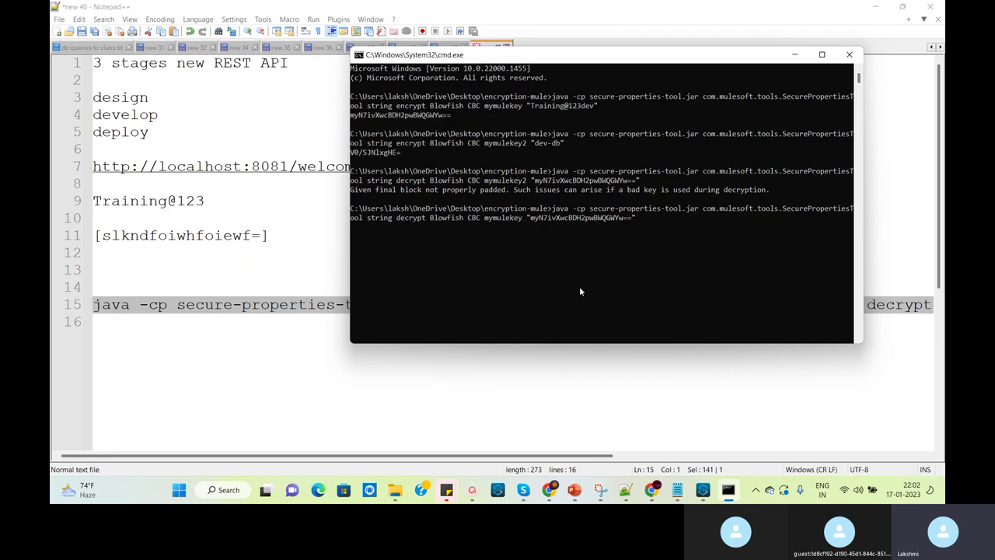
{"action": "key", "text": "ctrl+Left"}
{"action": "key", "text": "Return"}
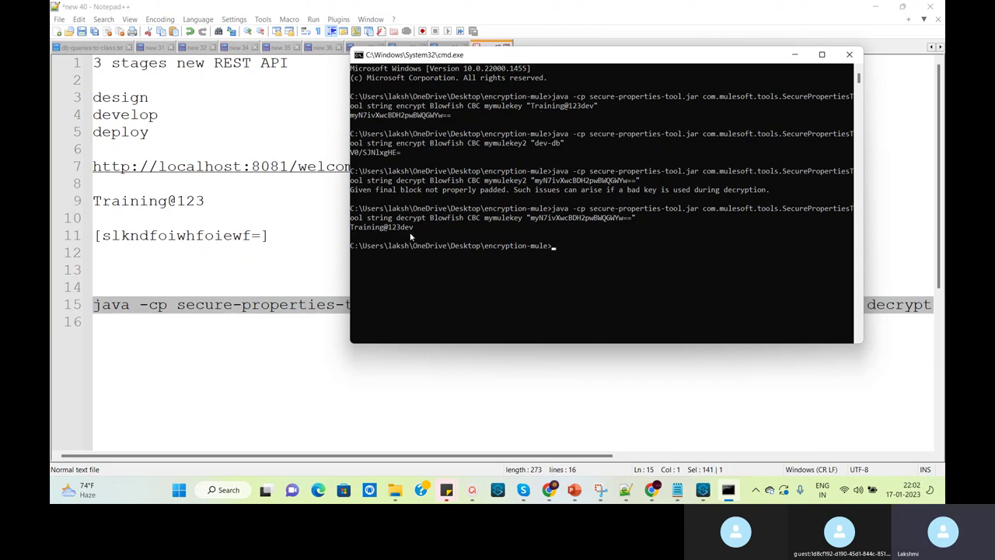
{"action": "left_click_drag", "start_coordinate": [415, 228], "coordinate": [351, 230]}
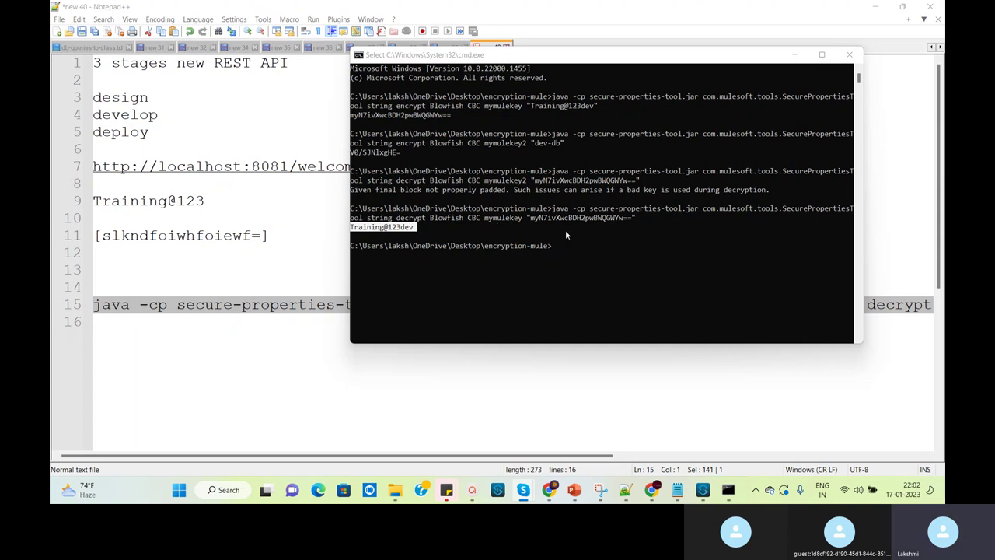
Move the console window left, select the key name, and return to Notepad++
{"action": "mouse_move", "coordinate": [702, 491]}
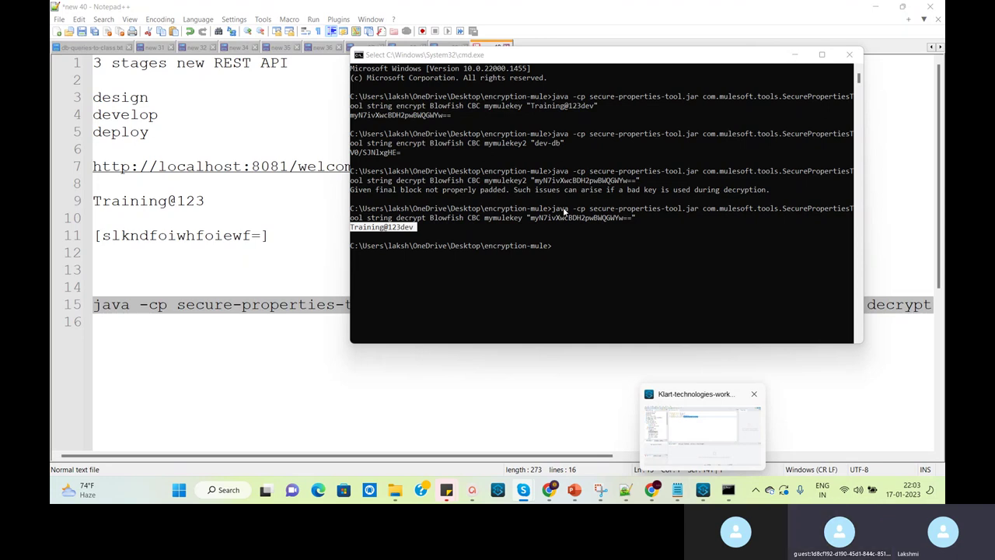
{"action": "left_click", "coordinate": [501, 221]}
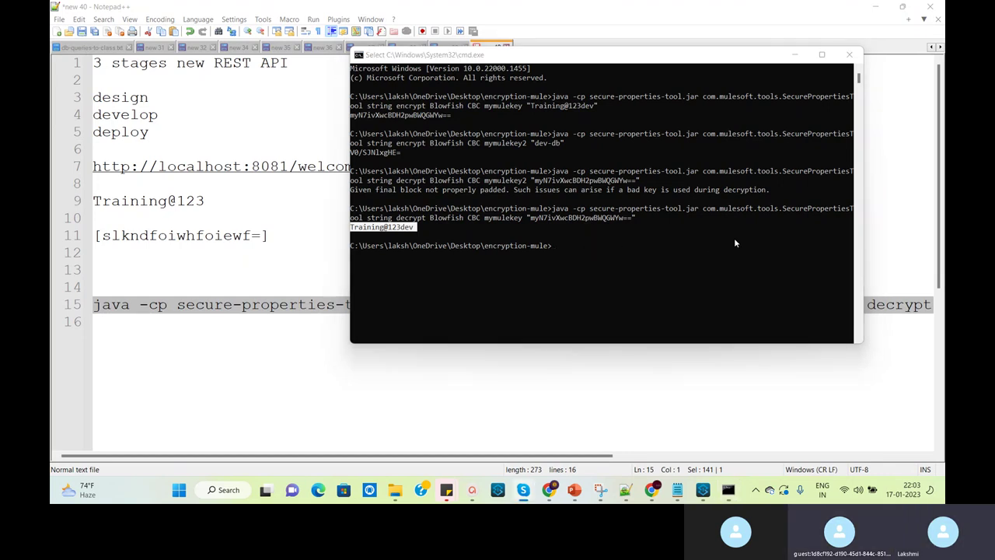
{"action": "left_click_drag", "start_coordinate": [563, 56], "coordinate": [404, 71]}
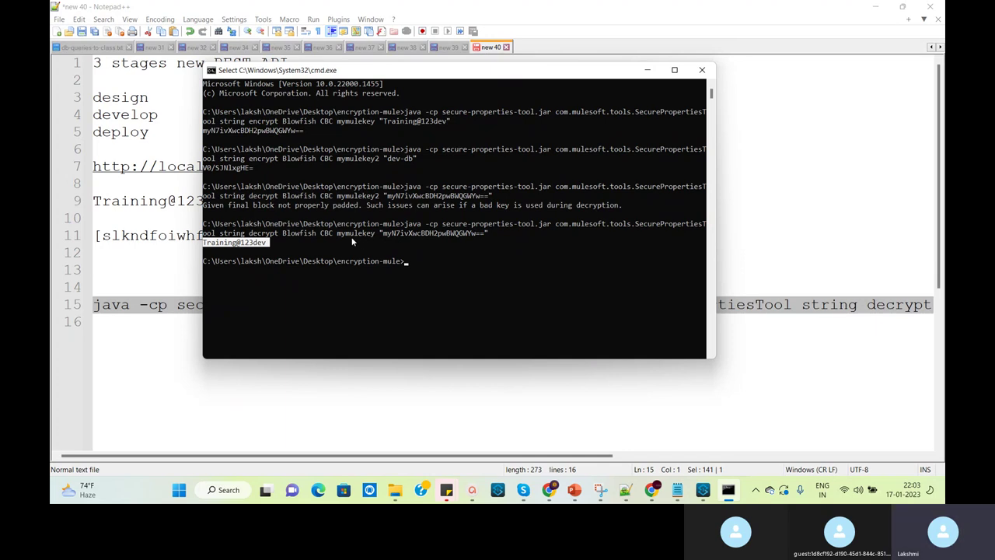
{"action": "double_click", "coordinate": [354, 234]}
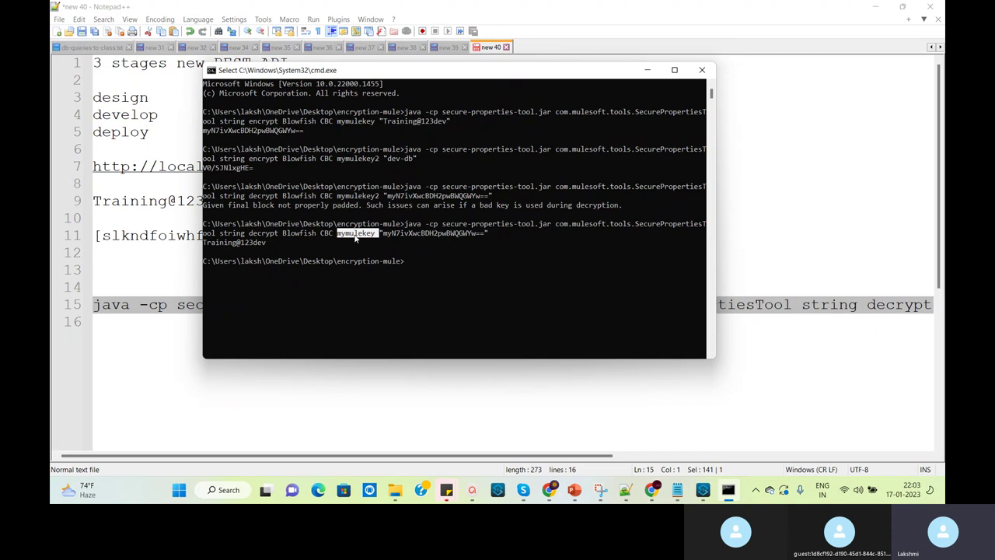
{"action": "left_click", "coordinate": [664, 409]}
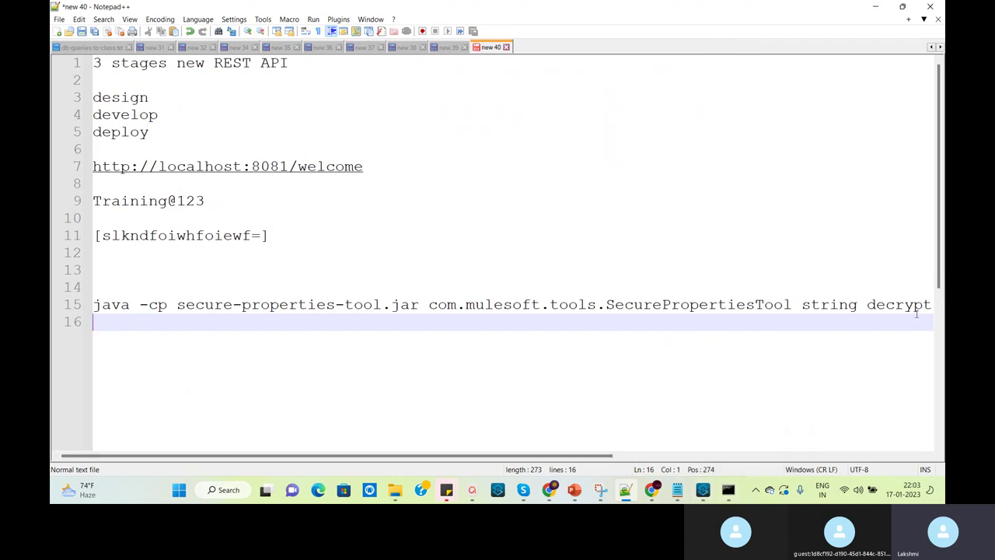
Scroll to the end of line 15's decrypt command, then bring the Skype call forward
{"action": "left_click_drag", "start_coordinate": [571, 460], "coordinate": [908, 457]}
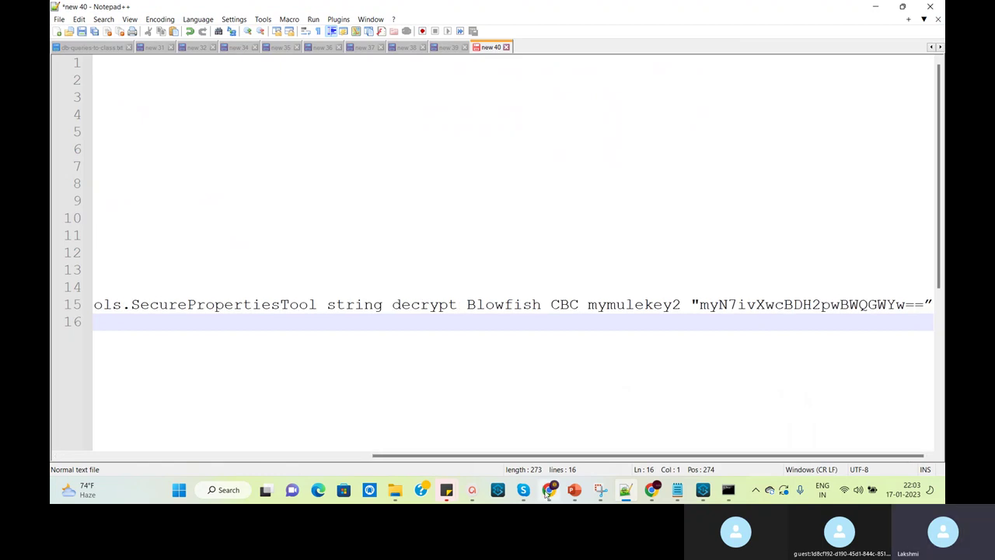
{"action": "mouse_move", "coordinate": [525, 492]}
{"action": "left_click", "coordinate": [440, 401]}
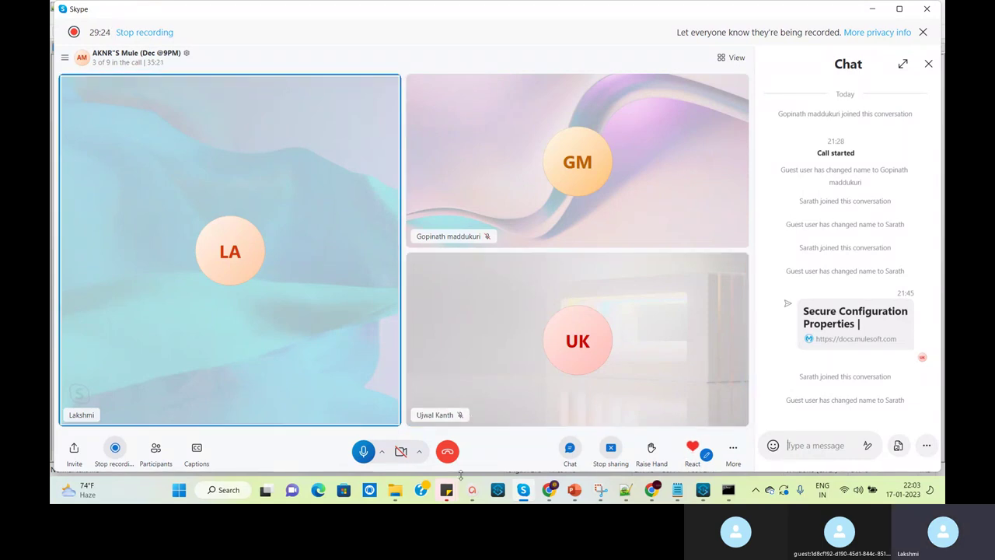
Bring Anypoint Studio back and deselect the password value in properties-dev.yaml
{"action": "left_click", "coordinate": [702, 490]}
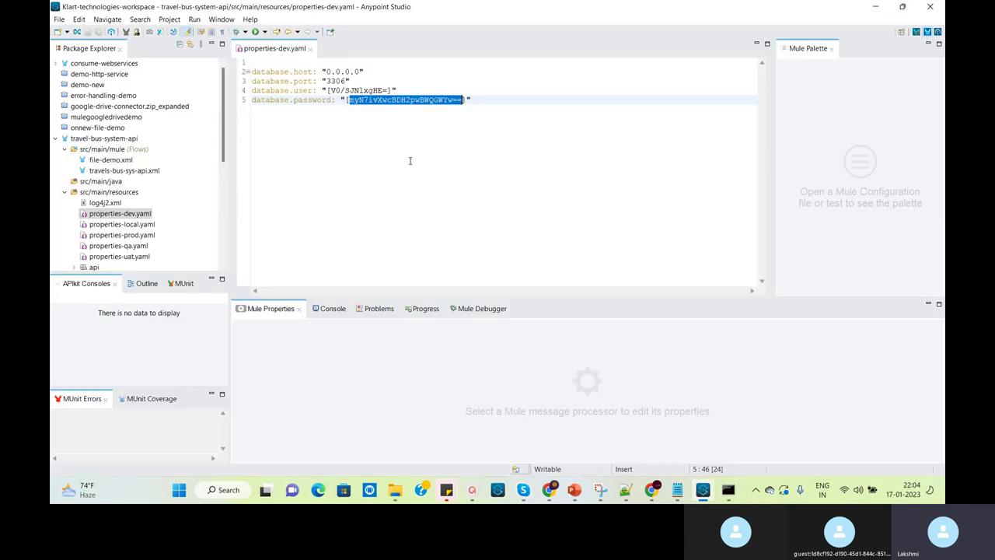
{"action": "left_click", "coordinate": [351, 178]}
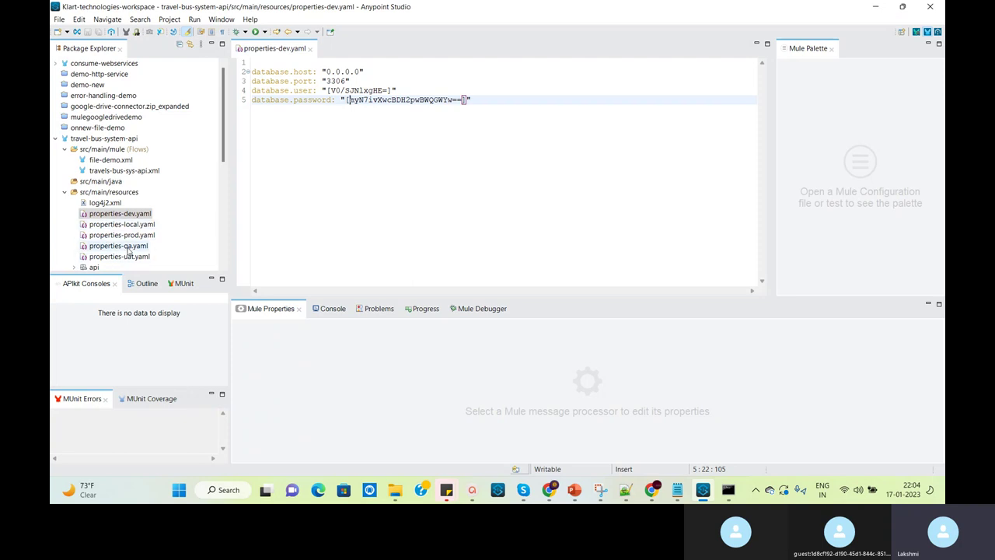
Open properties-qa.yaml, compare it with the encrypted properties-dev.yaml, and bring the command prompt forward
{"action": "double_click", "coordinate": [128, 247]}
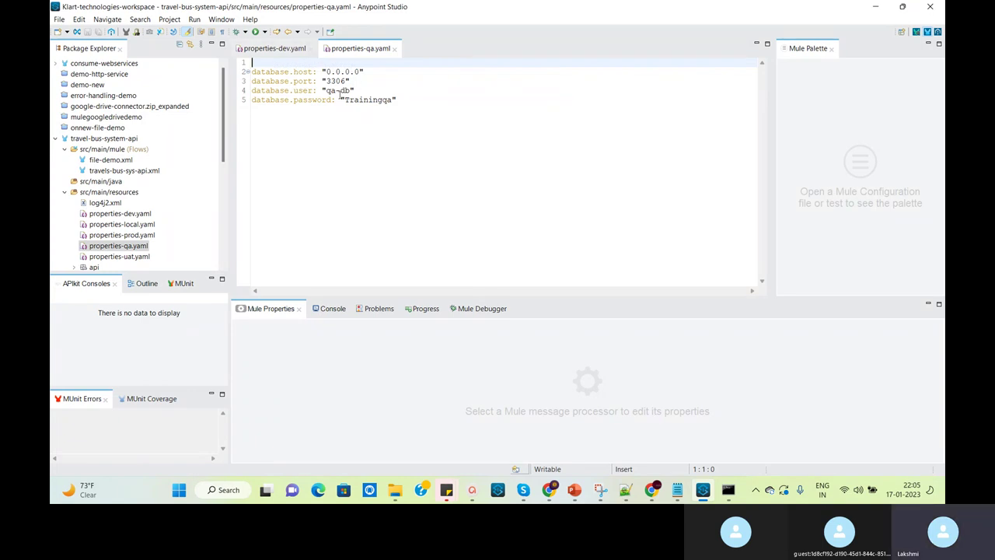
{"action": "left_click", "coordinate": [276, 49]}
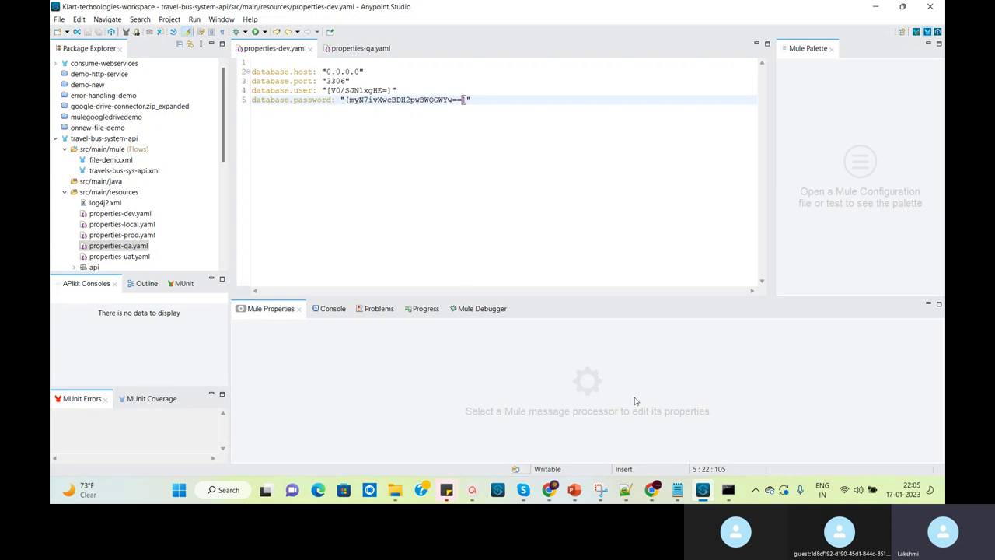
{"action": "left_click", "coordinate": [730, 412]}
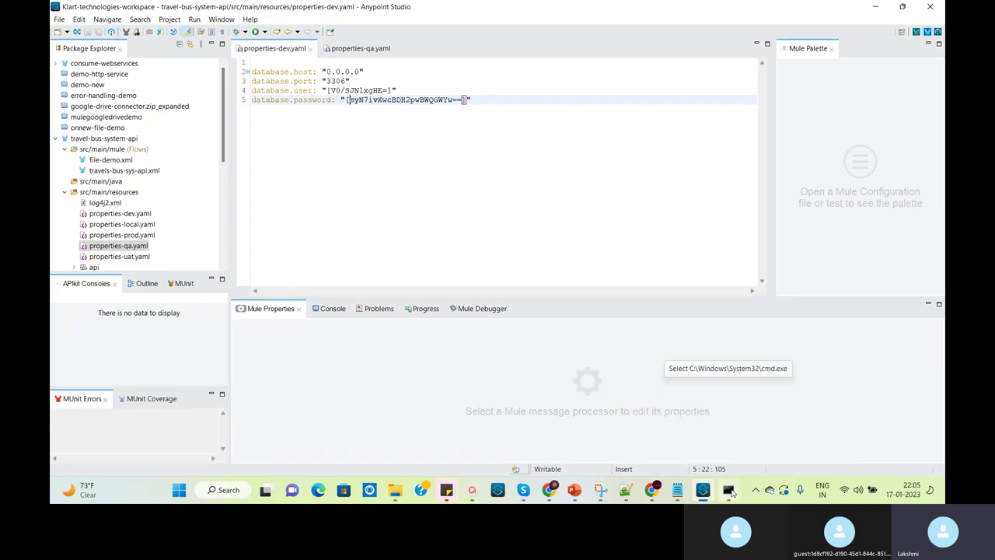
Reopen the encryption-mule folder, select the secure-properties-tool JAR, and show the Notepad encryption notes
{"action": "mouse_move", "coordinate": [396, 493]}
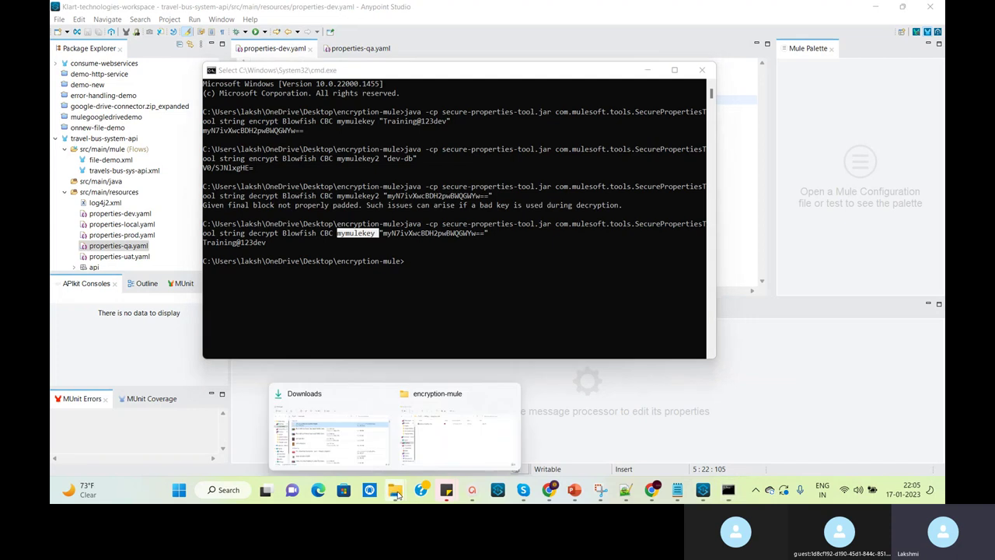
{"action": "left_click", "coordinate": [446, 407]}
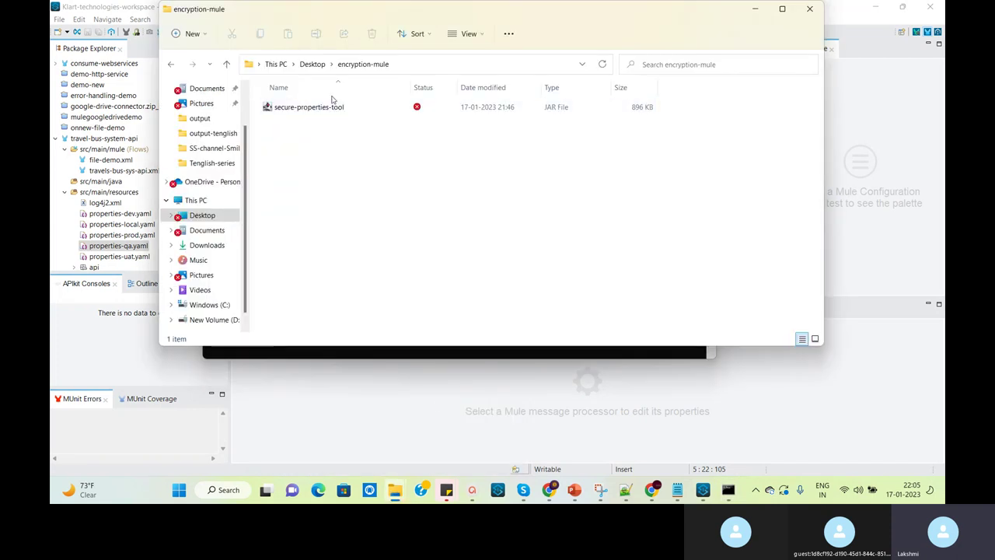
{"action": "left_click", "coordinate": [298, 106]}
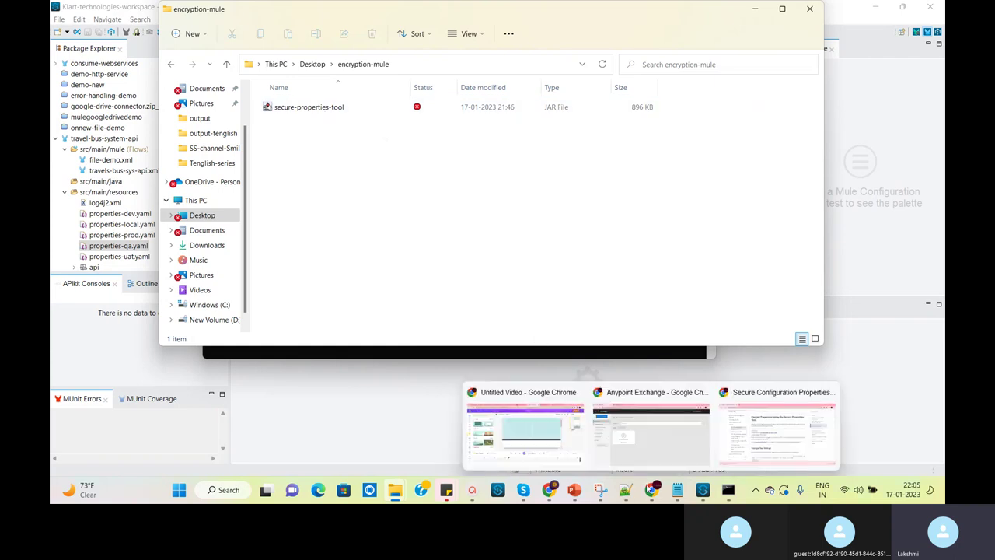
{"action": "mouse_move", "coordinate": [680, 490]}
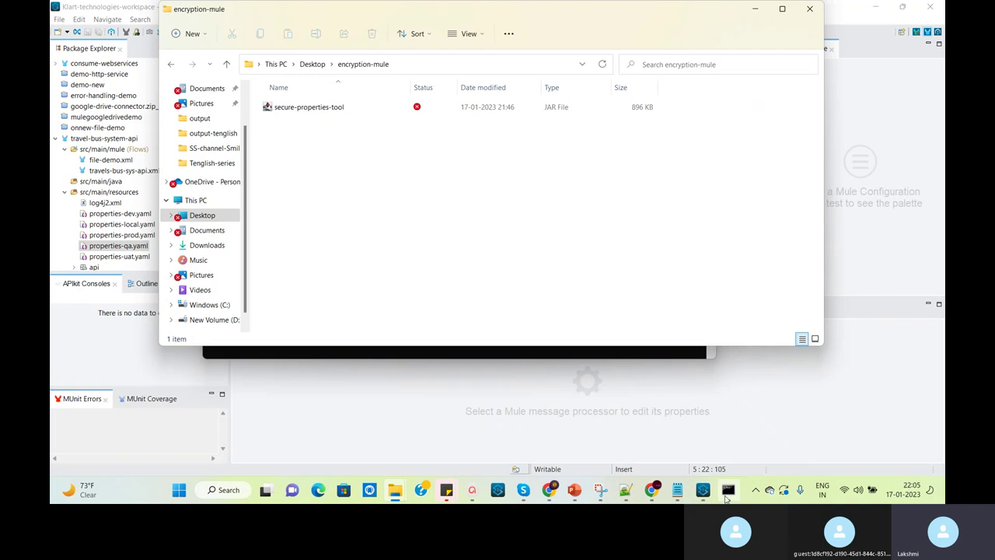
{"action": "left_click", "coordinate": [677, 490]}
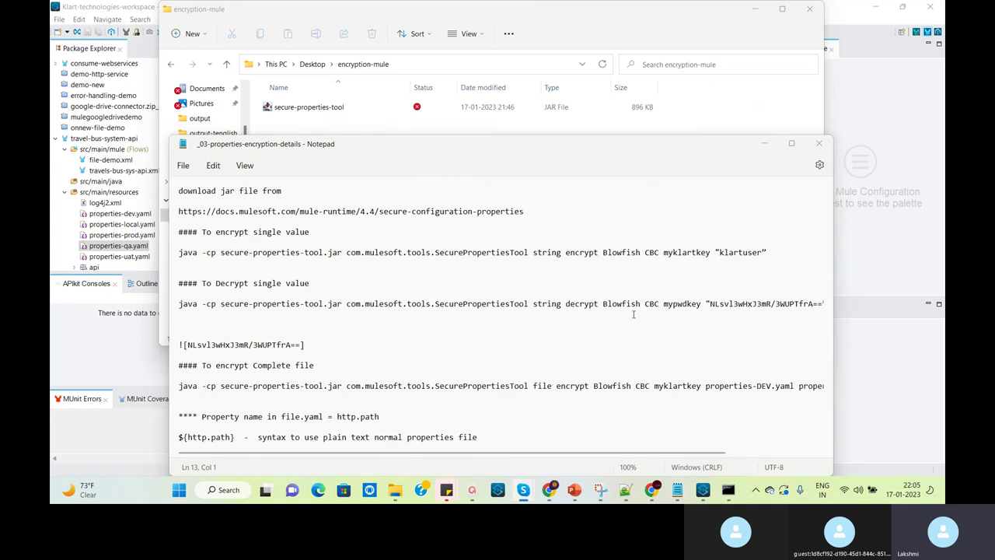
Leave the Notepad notes and bring Anypoint Studio back with properties-dev.yaml showing
{"action": "right_click", "coordinate": [702, 490]}
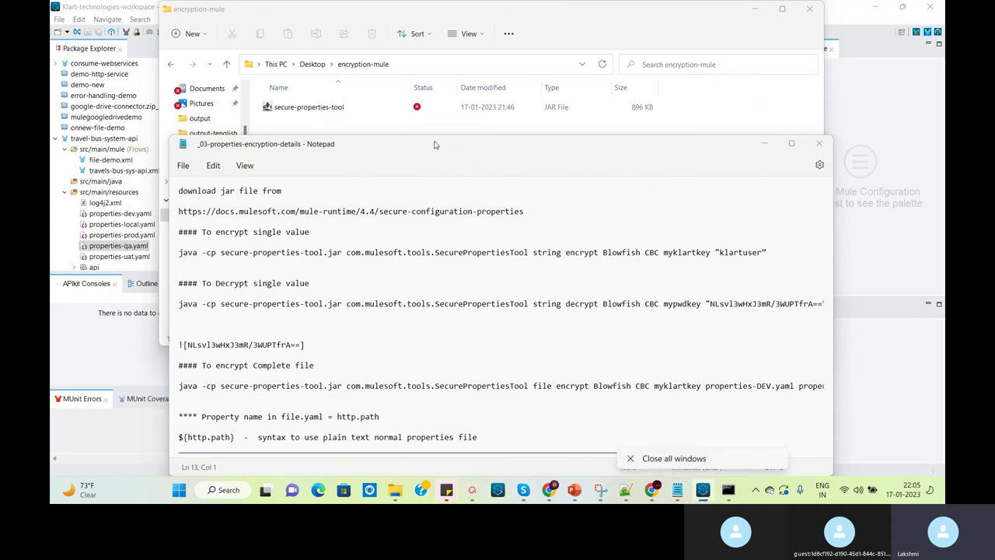
{"action": "mouse_move", "coordinate": [703, 497]}
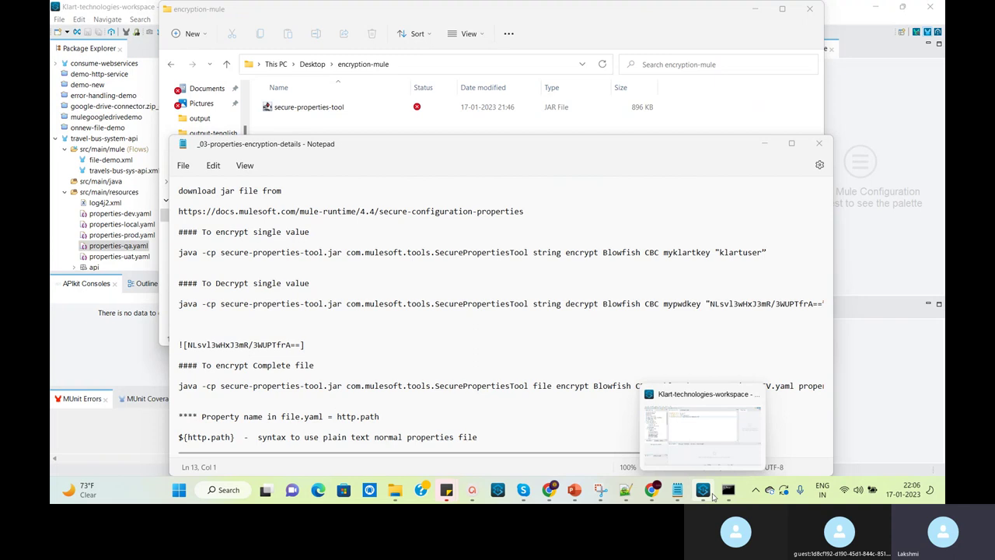
{"action": "left_click", "coordinate": [711, 496]}
{"action": "left_click", "coordinate": [711, 496]}
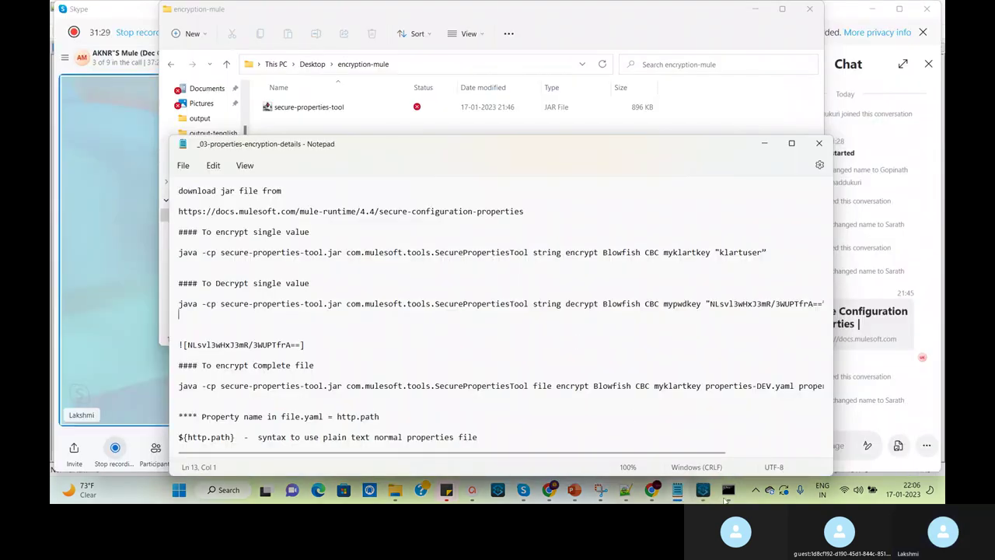
{"action": "left_click", "coordinate": [703, 490]}
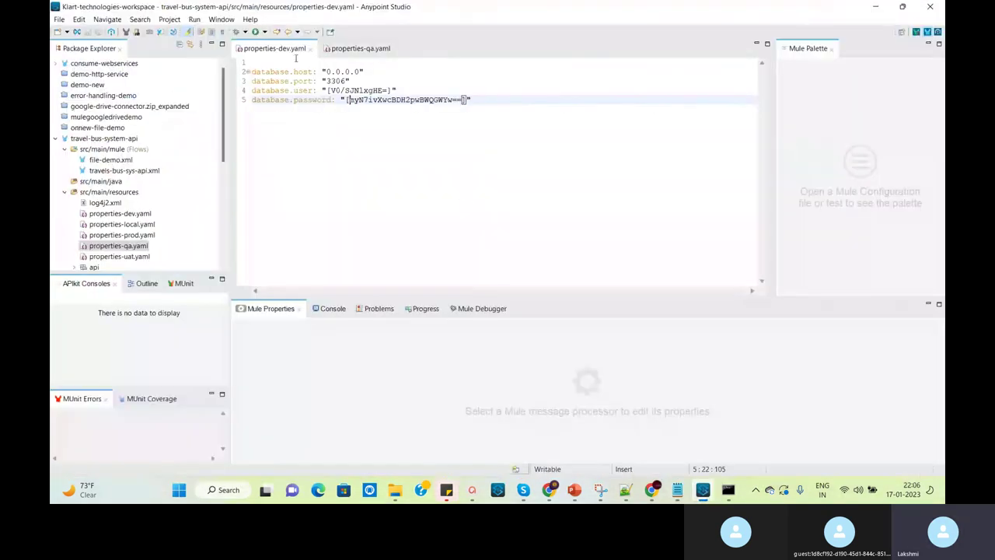
Select the QA database password on line 5 of properties-qa.yaml, then switch to Notepad++
{"action": "left_click", "coordinate": [362, 51]}
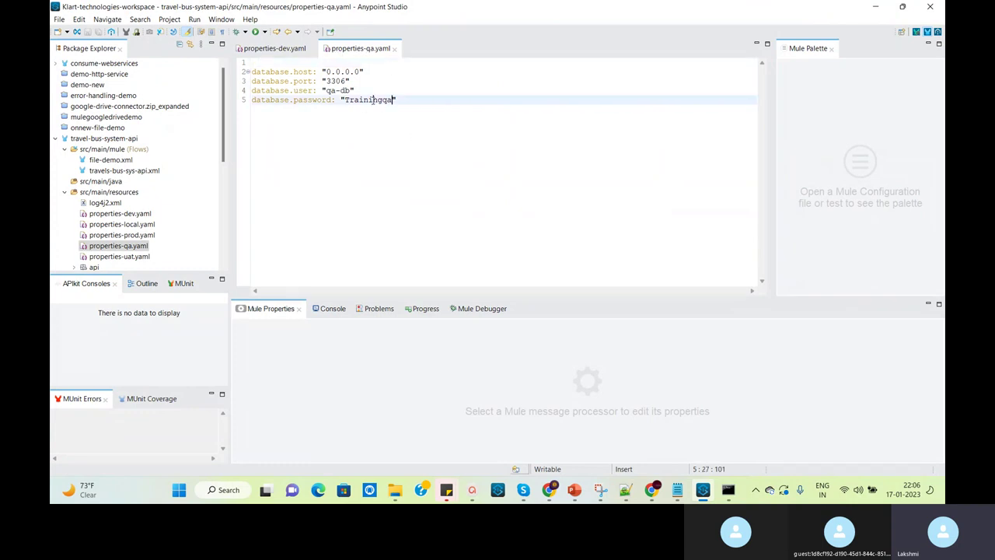
{"action": "double_click", "coordinate": [374, 99]}
{"action": "key", "text": "ctrl+c"}
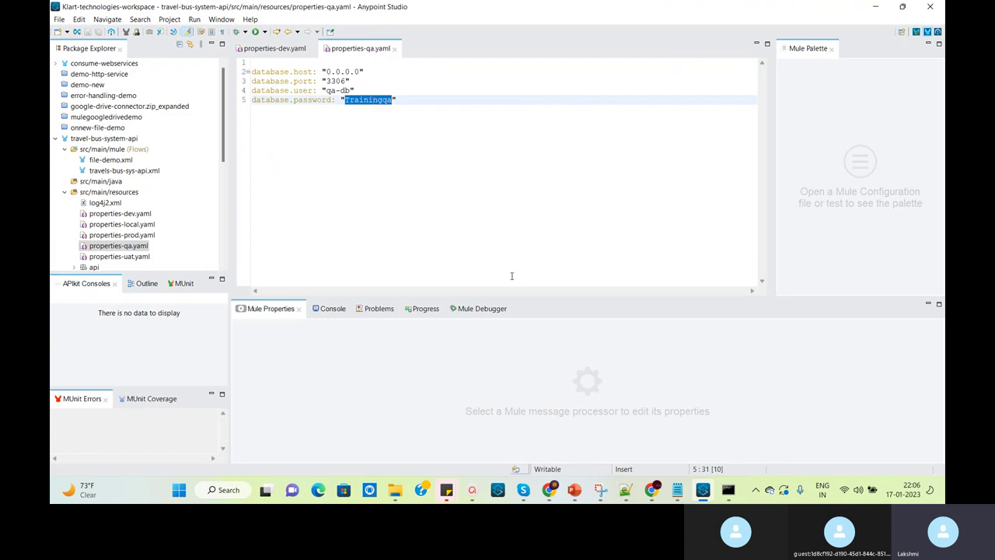
{"action": "left_click", "coordinate": [626, 489]}
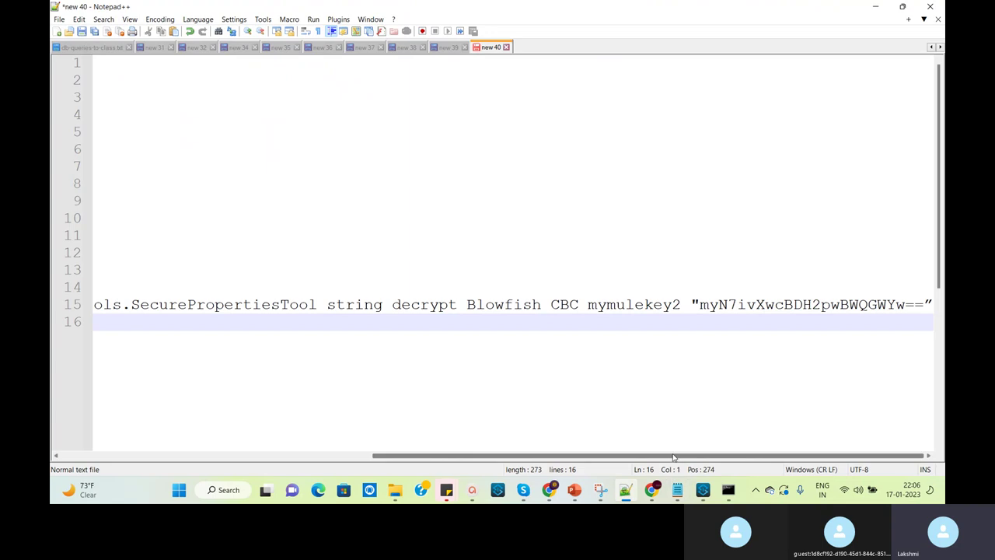
Rewrite line 15 as an encrypt command using the pasted QA password and key name testkey
{"action": "left_click", "coordinate": [747, 305]}
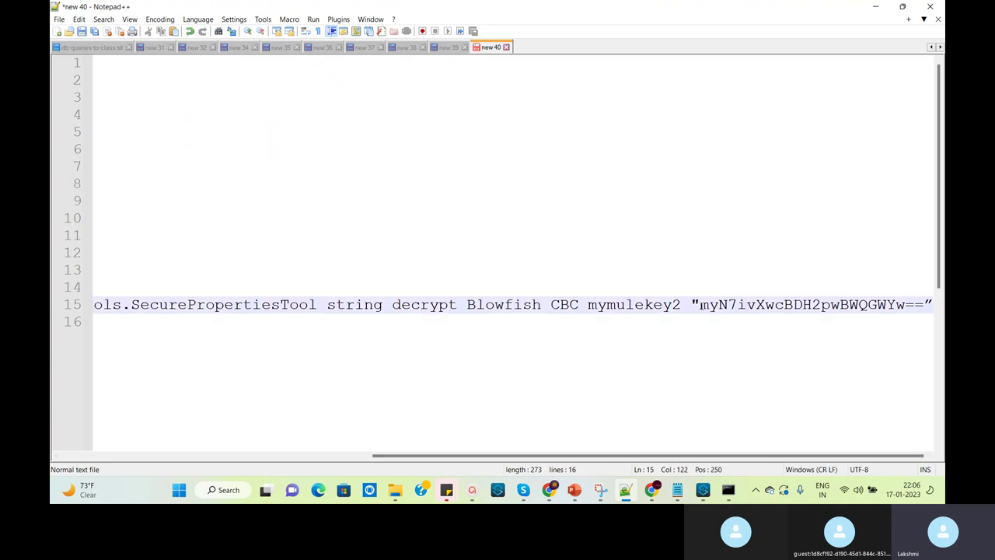
{"action": "left_click", "coordinate": [850, 326]}
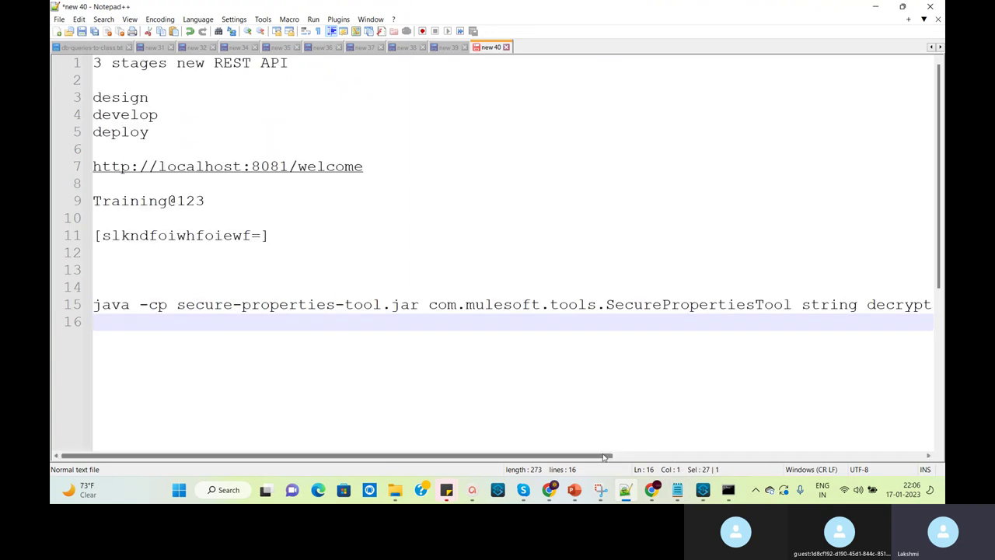
{"action": "left_click_drag", "start_coordinate": [603, 457], "coordinate": [916, 457]}
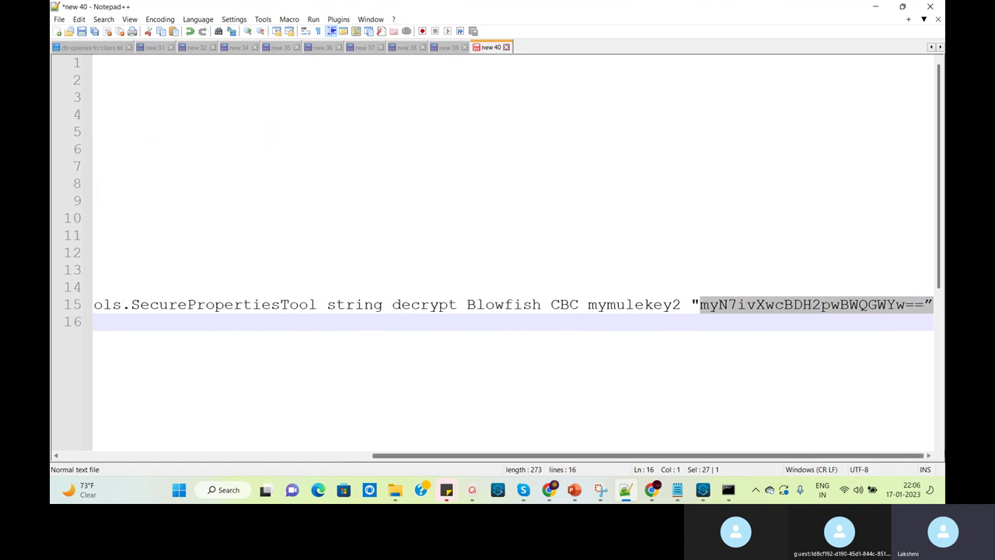
{"action": "left_click", "coordinate": [926, 304]}
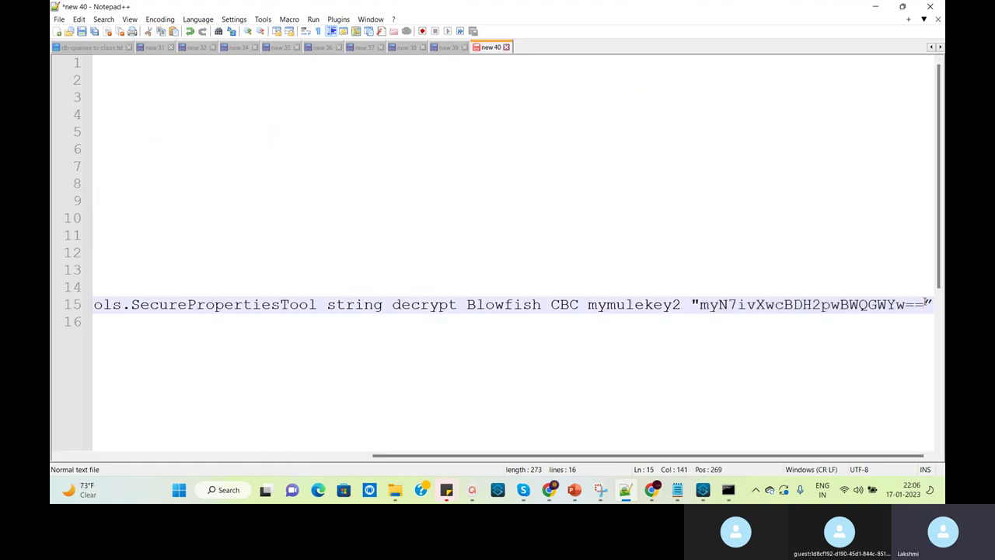
{"action": "left_click_drag", "start_coordinate": [925, 305], "coordinate": [700, 305]}
{"action": "key", "text": "ctrl+v"}
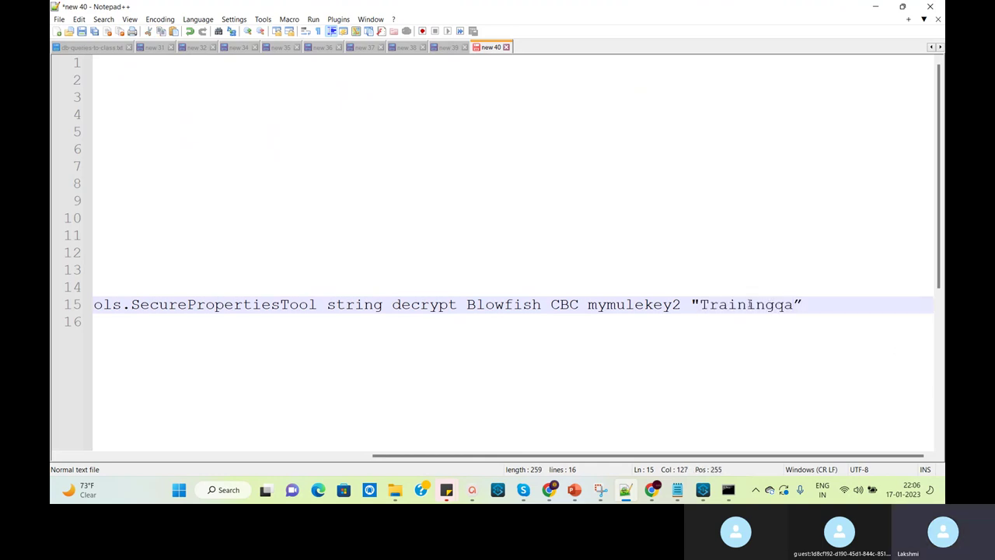
{"action": "double_click", "coordinate": [418, 306]}
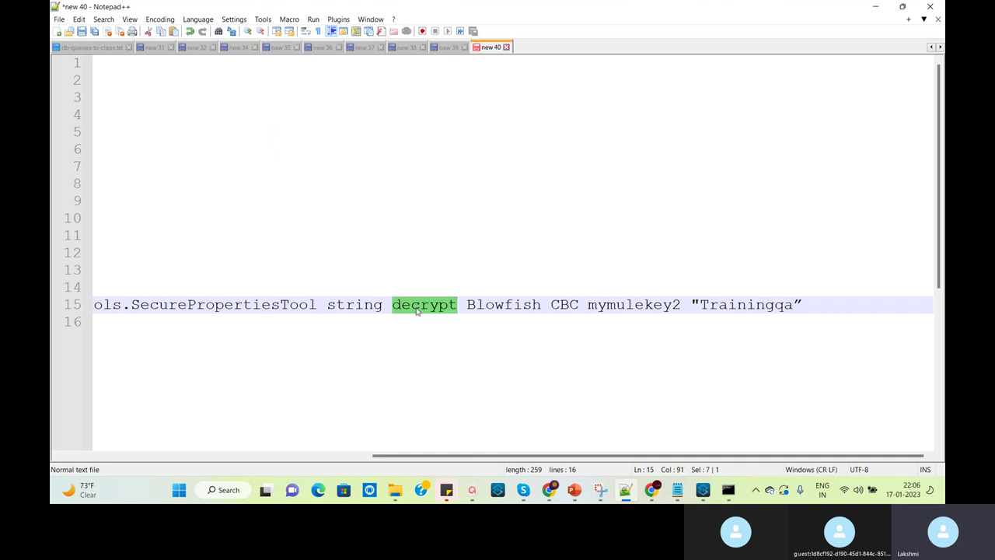
{"action": "type", "text": "encryp"}
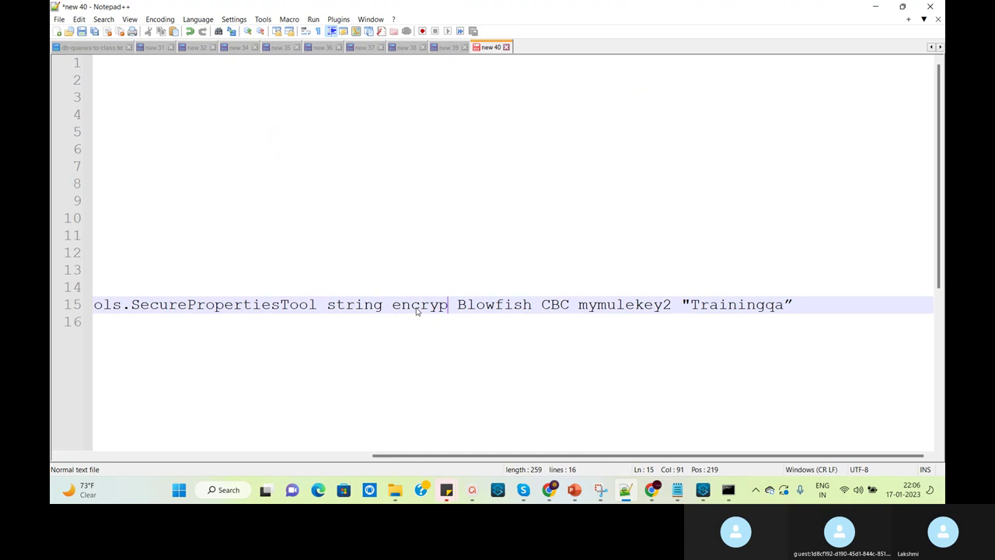
{"action": "type", "text": "t"}
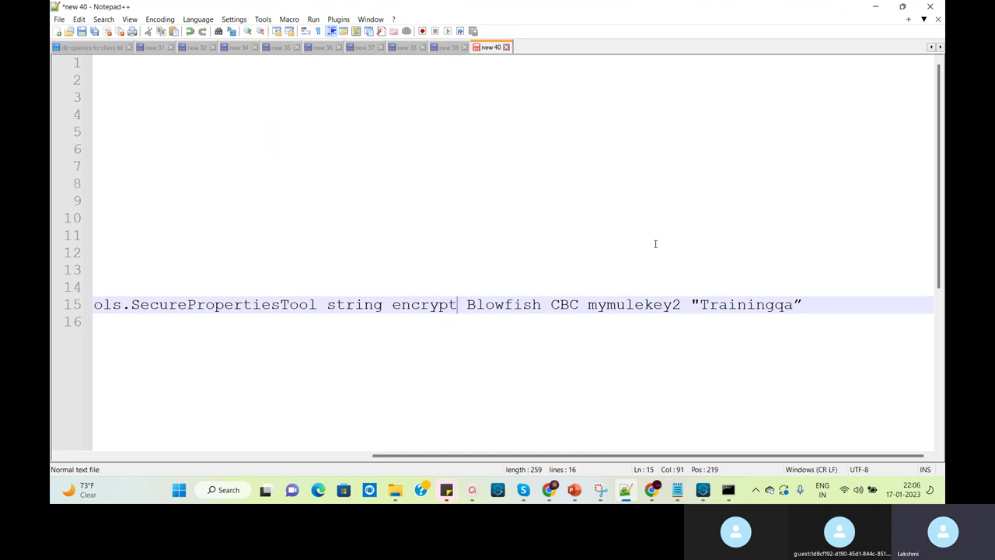
{"action": "double_click", "coordinate": [644, 306]}
{"action": "key", "text": "ctrl+c"}
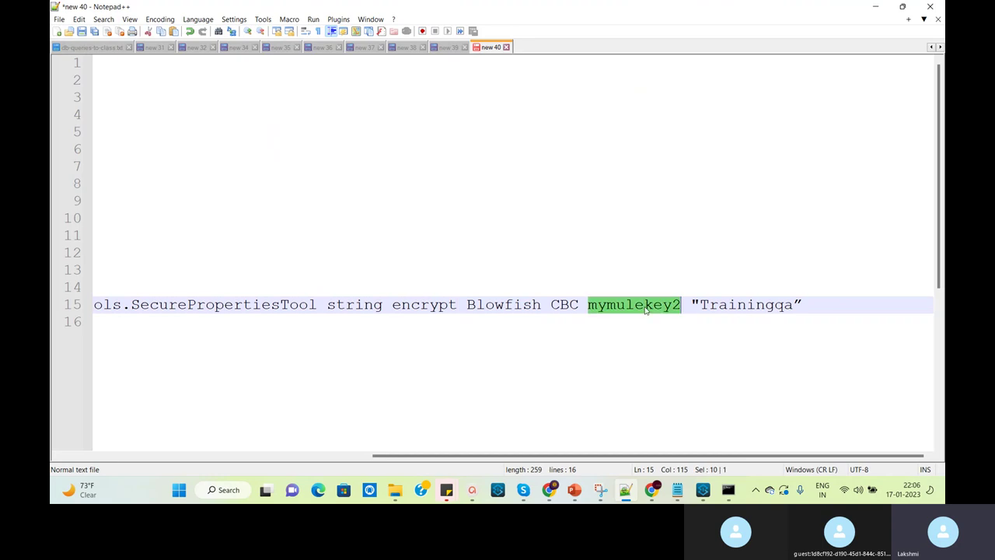
{"action": "type", "text": "testkey"}
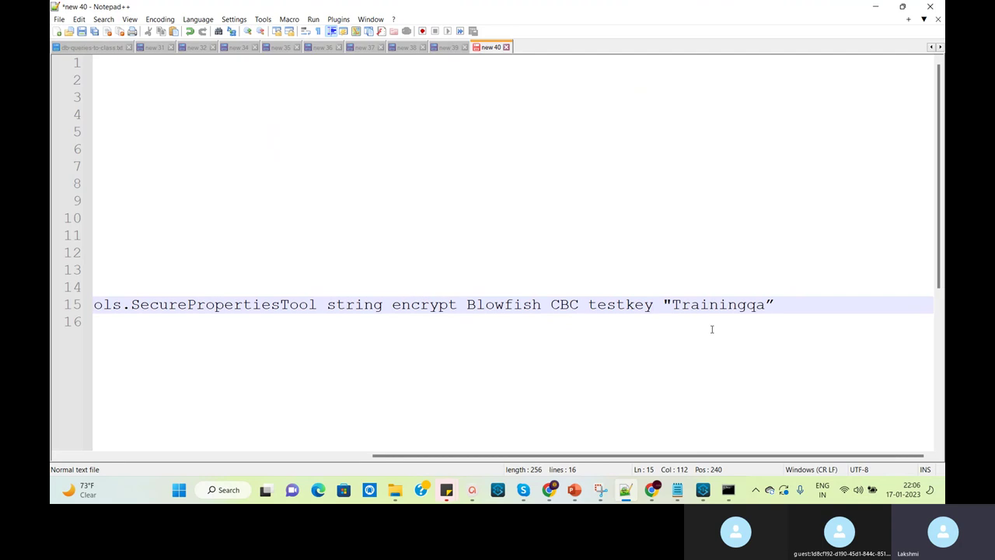
{"action": "left_click", "coordinate": [778, 304]}
{"action": "key", "text": "shift+Home"}
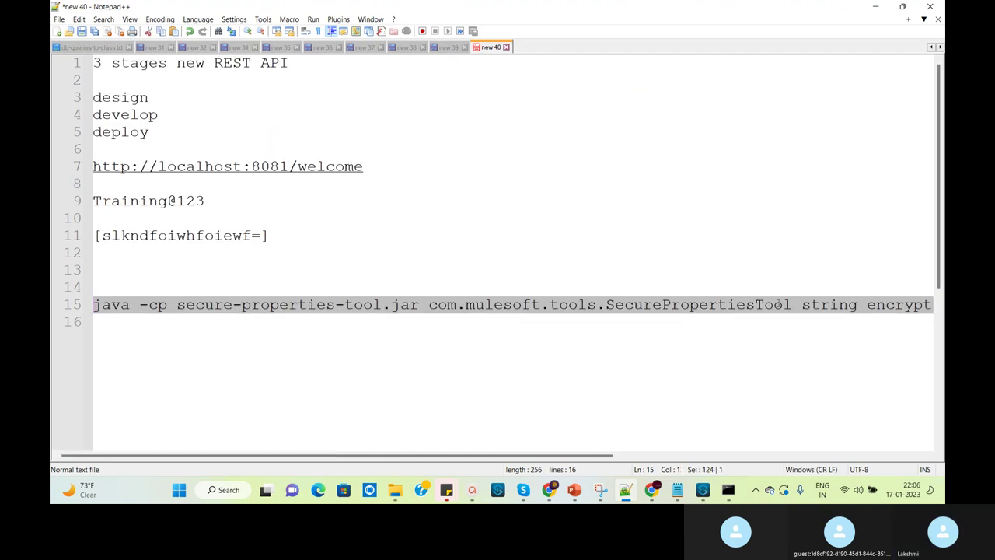
In the command console, try pasting the earlier key name at the prompt, then clear it
{"action": "left_click", "coordinate": [728, 490]}
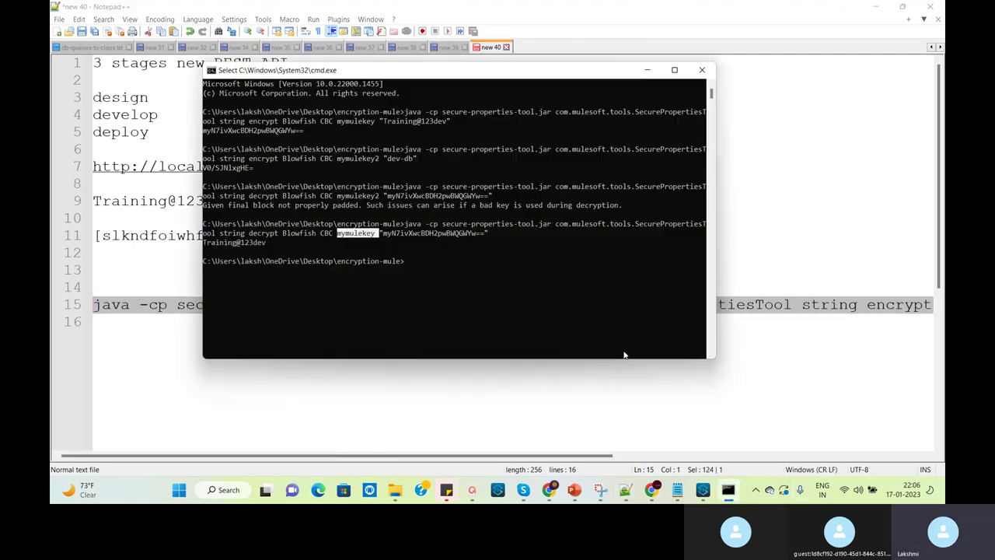
{"action": "right_click", "coordinate": [465, 263]}
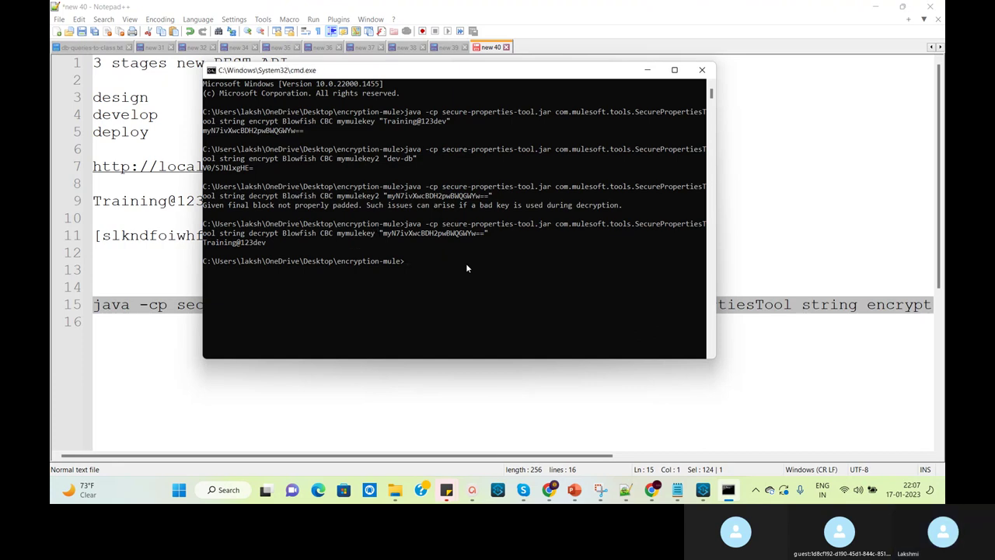
{"action": "right_click", "coordinate": [457, 267]}
{"action": "key", "text": "Escape"}
{"action": "right_click", "coordinate": [457, 268]}
{"action": "key", "text": "Escape"}
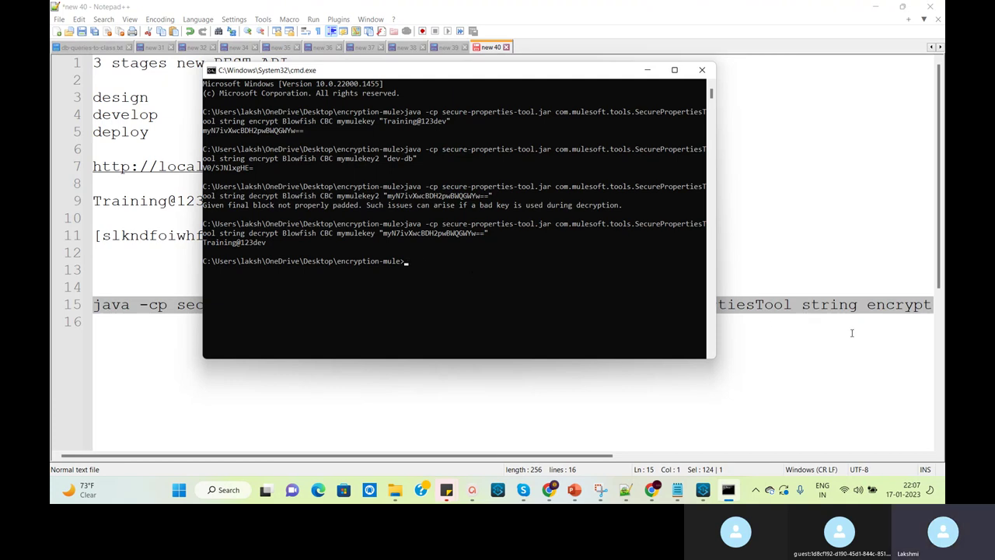
Copy the line 15 encrypt command, run it in the console, and copy the encrypted output
{"action": "left_click", "coordinate": [851, 333]}
{"action": "left_click", "coordinate": [97, 304]}
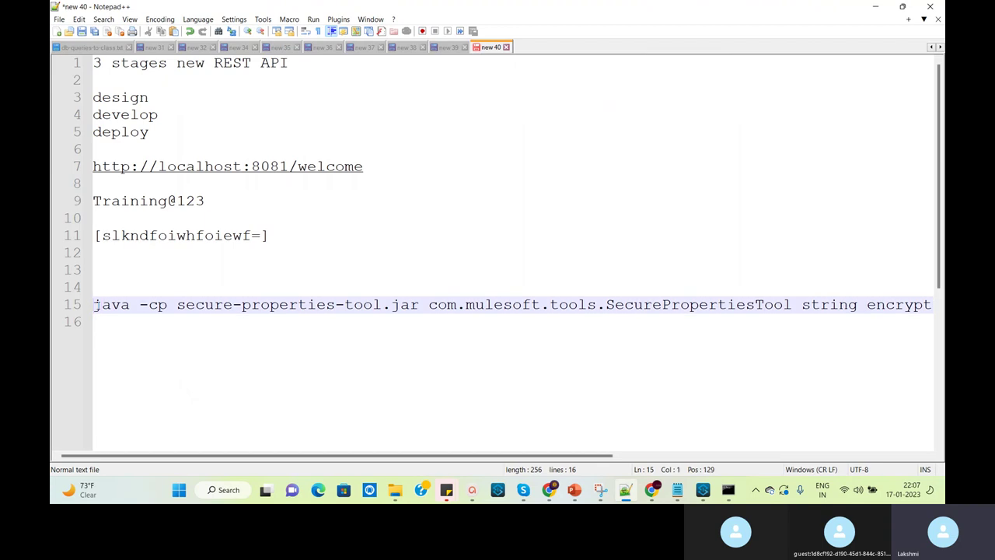
{"action": "key", "text": "shift+End"}
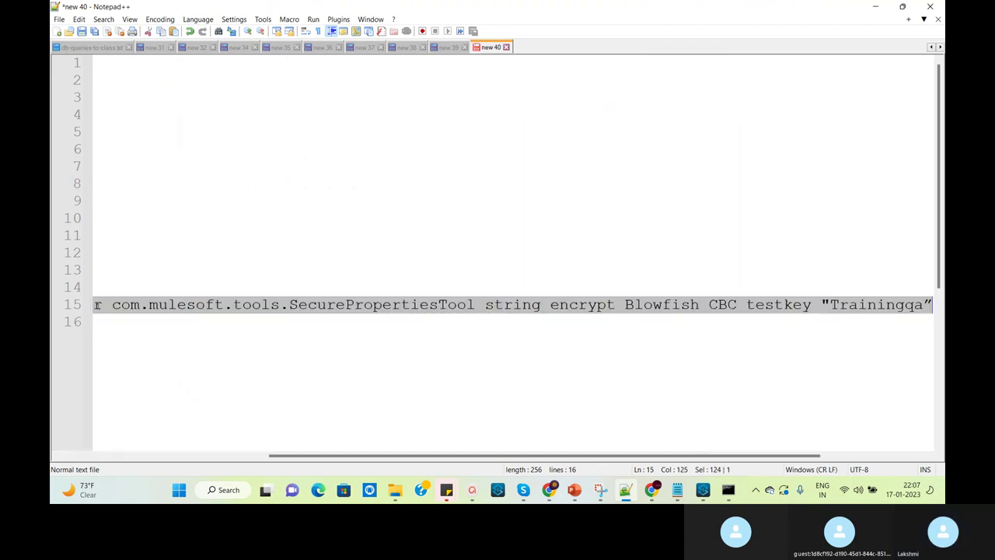
{"action": "key", "text": "ctrl+c"}
{"action": "key", "text": "alt+Tab"}
{"action": "key", "text": "ctrl+v"}
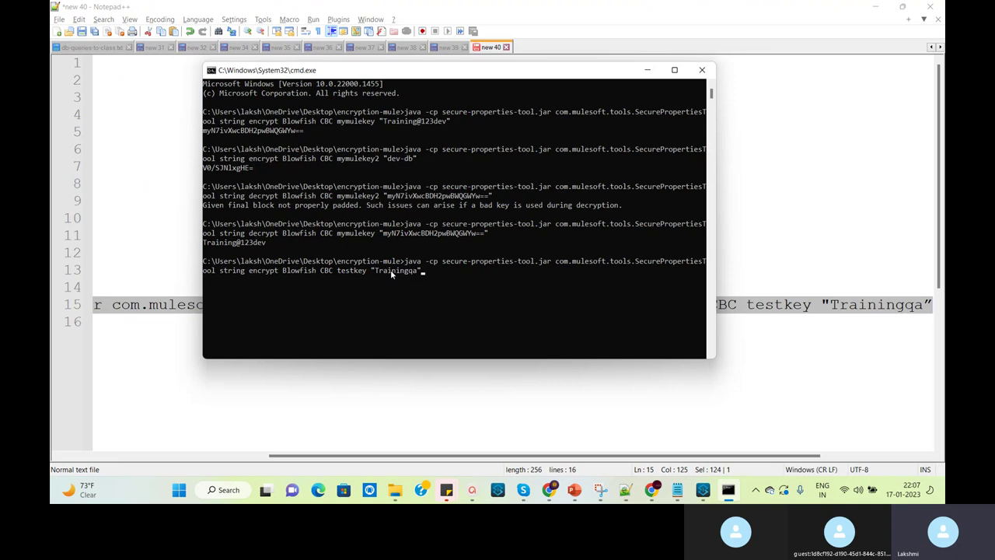
{"action": "key", "text": "Return"}
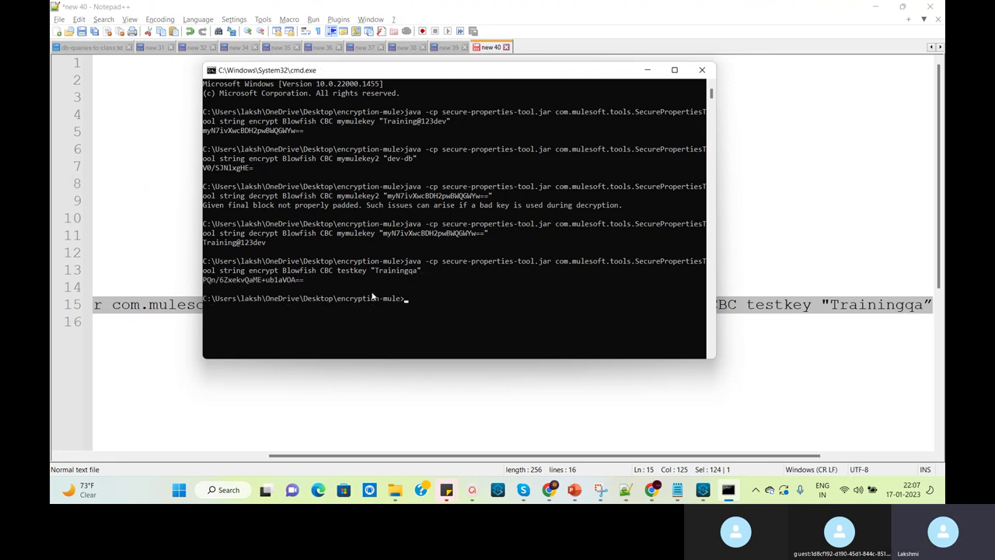
{"action": "left_click_drag", "start_coordinate": [306, 283], "coordinate": [204, 284]}
{"action": "right_click", "coordinate": [205, 285]}
Paste the encrypted string as database.password, wrap it in ![ ] inside the quotes, and save properties-qa.yaml
{"action": "left_click", "coordinate": [701, 490]}
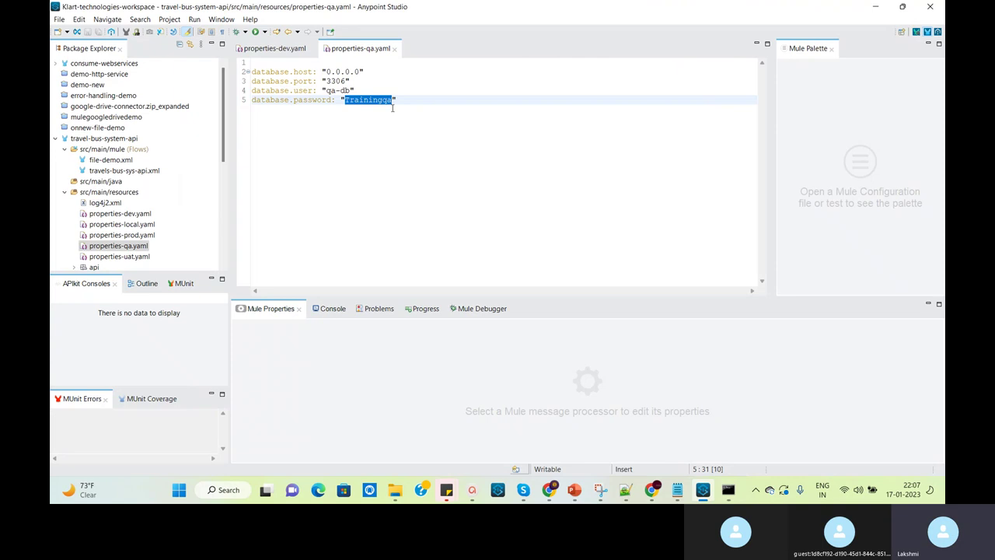
{"action": "key", "text": "ctrl+v"}
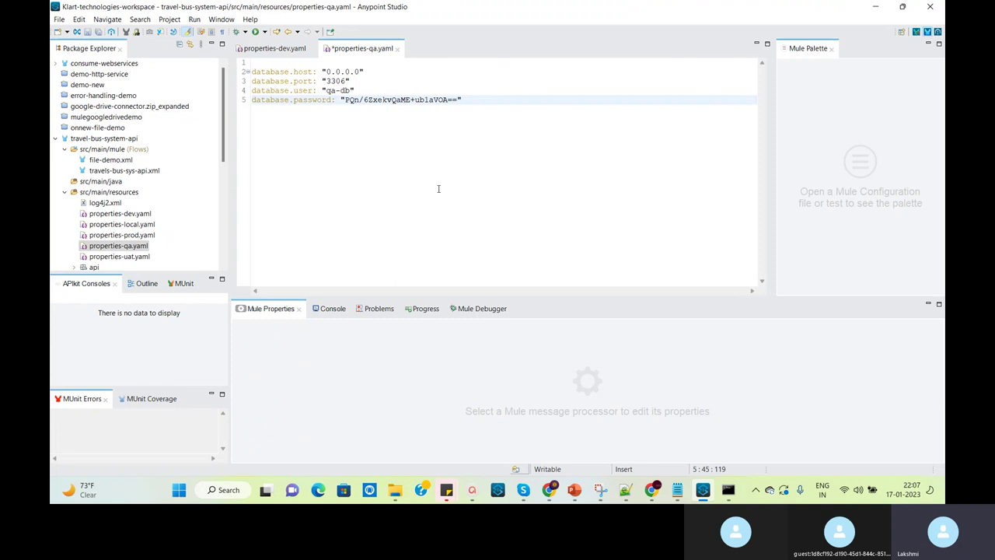
{"action": "key", "text": "End"}
{"action": "left_click", "coordinate": [344, 101]}
{"action": "type", "text": "!"}
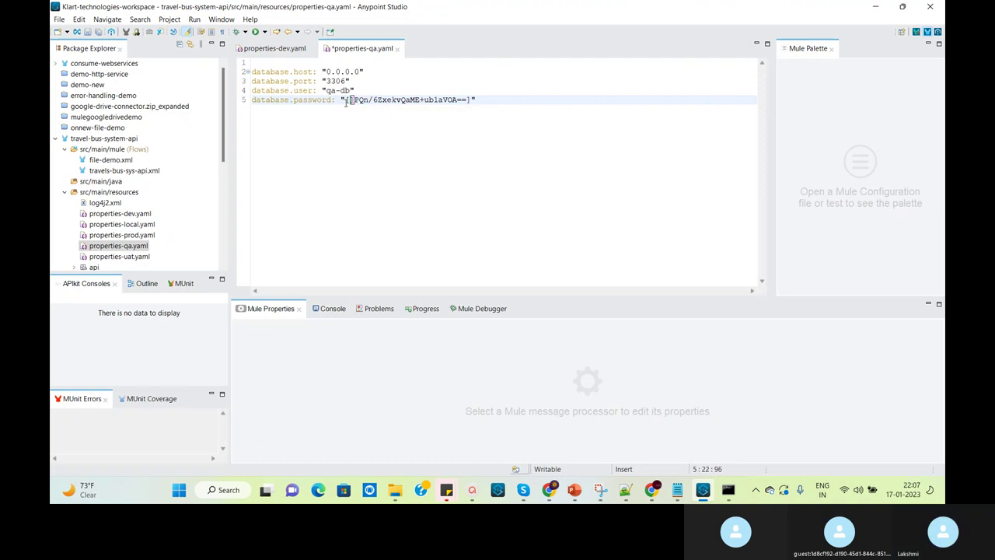
{"action": "key", "text": "BackSpace"}
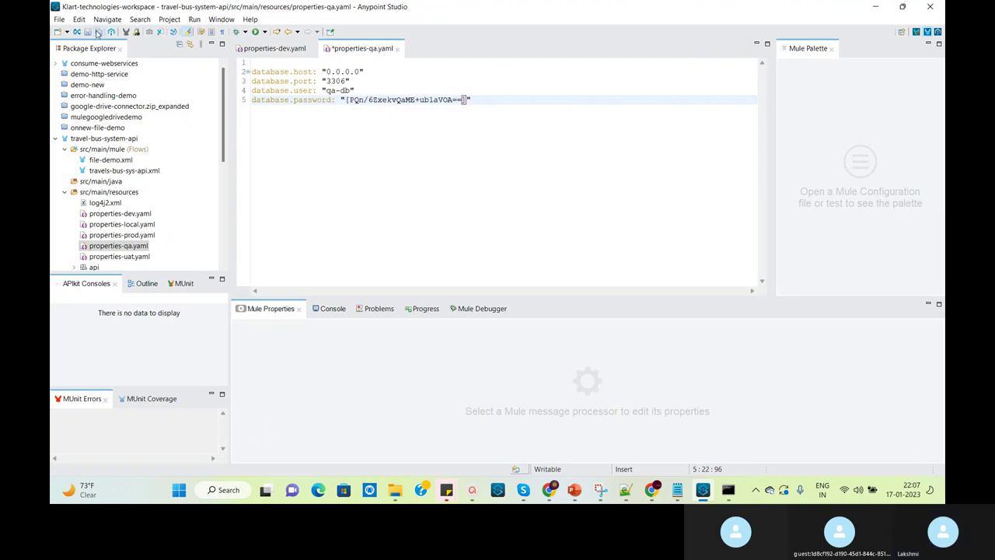
{"action": "left_click", "coordinate": [97, 34]}
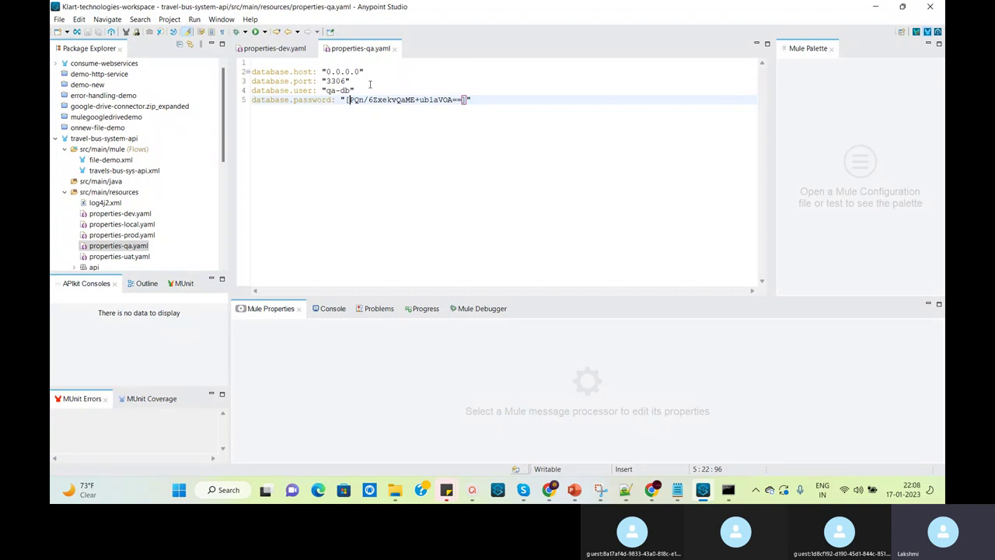
In the Notepad notes, compare the encrypt-file command with the decrypt string command
{"action": "left_click", "coordinate": [677, 491]}
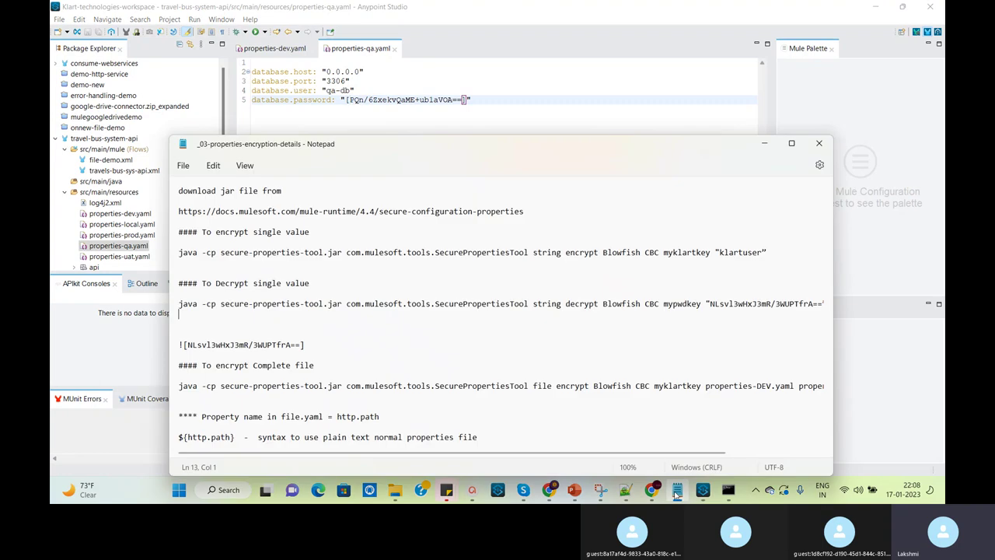
{"action": "left_click", "coordinate": [257, 314]}
{"action": "double_click", "coordinate": [544, 386]}
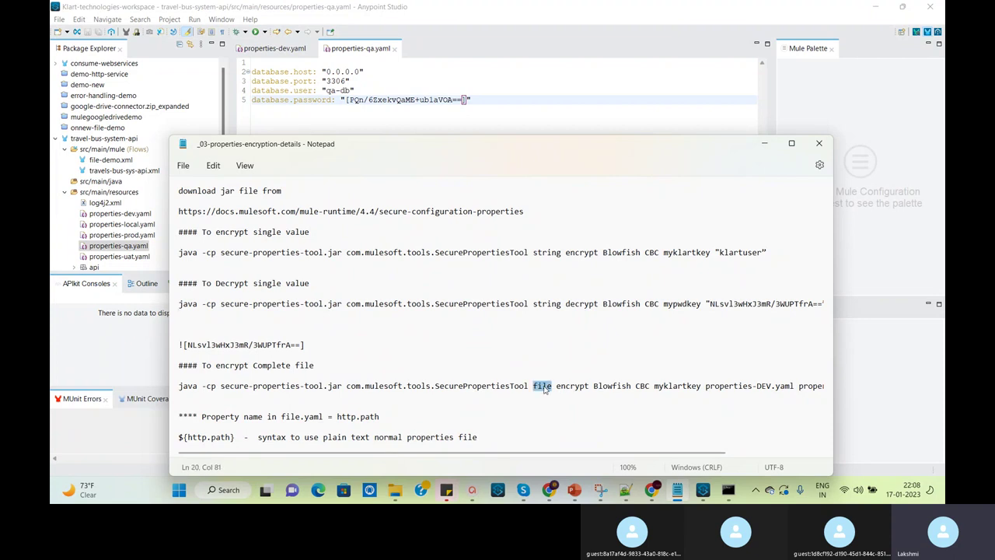
{"action": "double_click", "coordinate": [549, 304]}
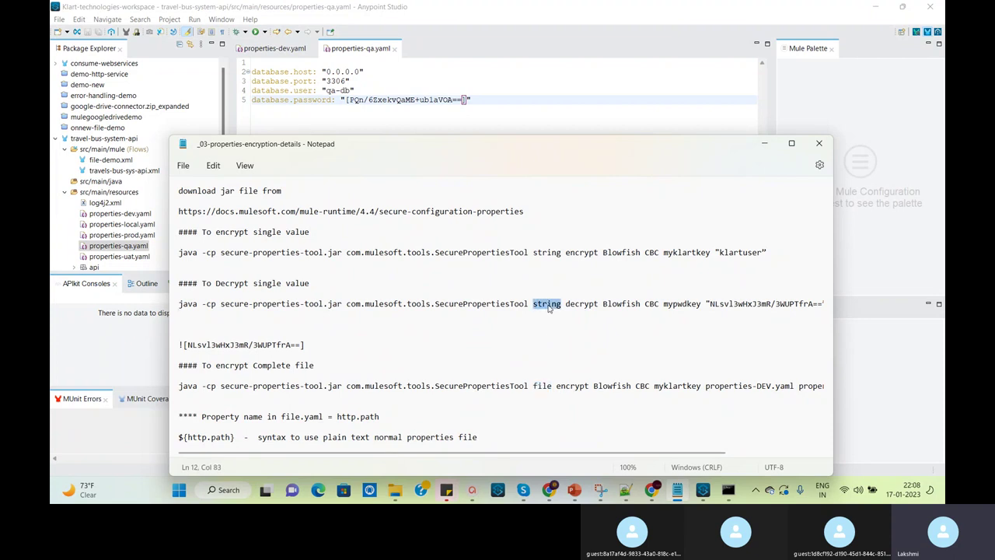
{"action": "triple_click", "coordinate": [544, 386]}
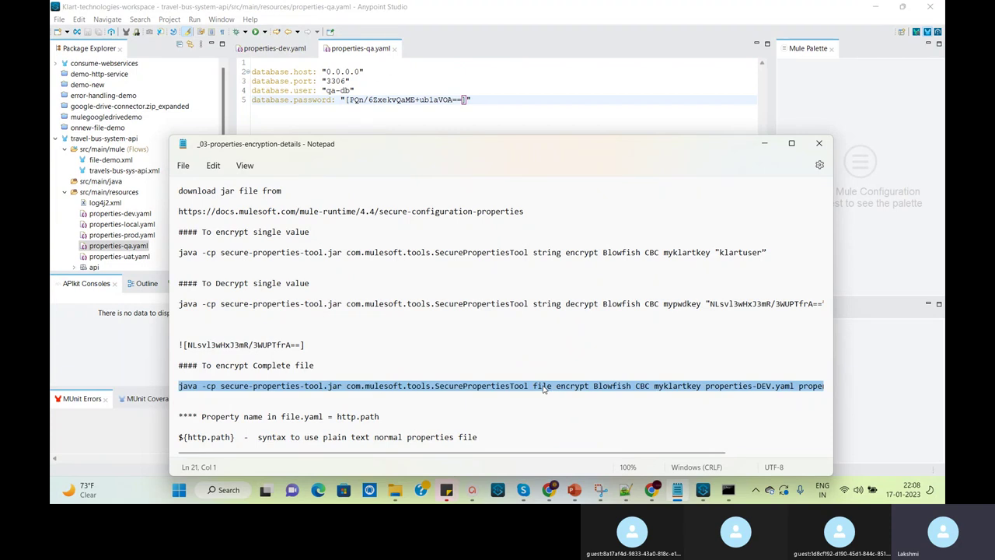
{"action": "left_click", "coordinate": [544, 386]}
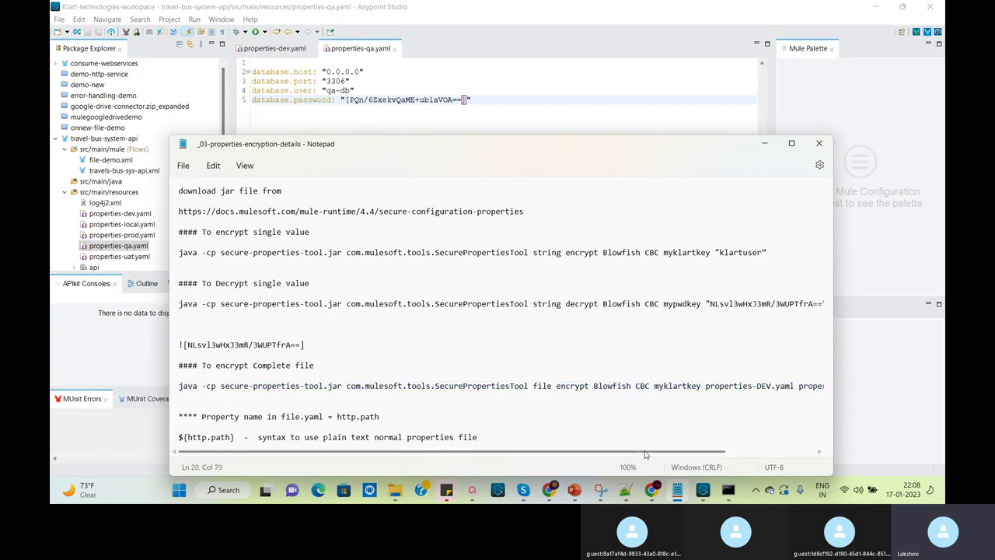
{"action": "left_click_drag", "start_coordinate": [646, 453], "coordinate": [763, 462]}
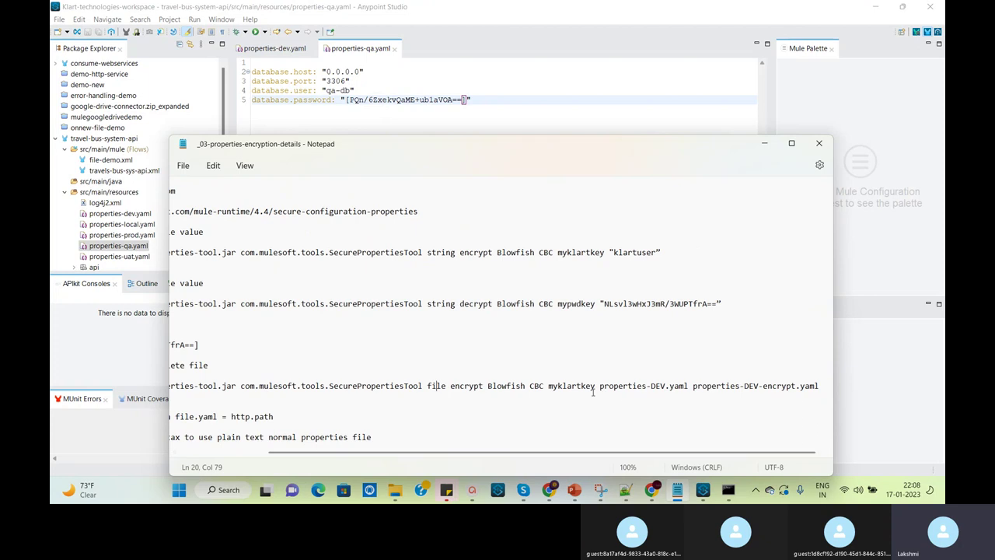
Pick out the key, input file and properties-DEV-encrypt.yaml output names, then return to Anypoint Studio
{"action": "double_click", "coordinate": [572, 386]}
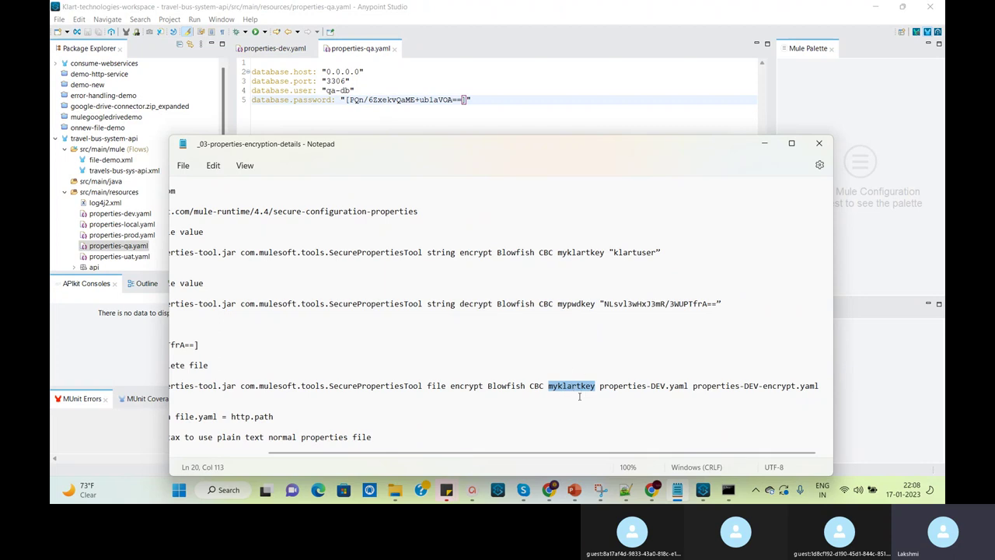
{"action": "double_click", "coordinate": [638, 386]}
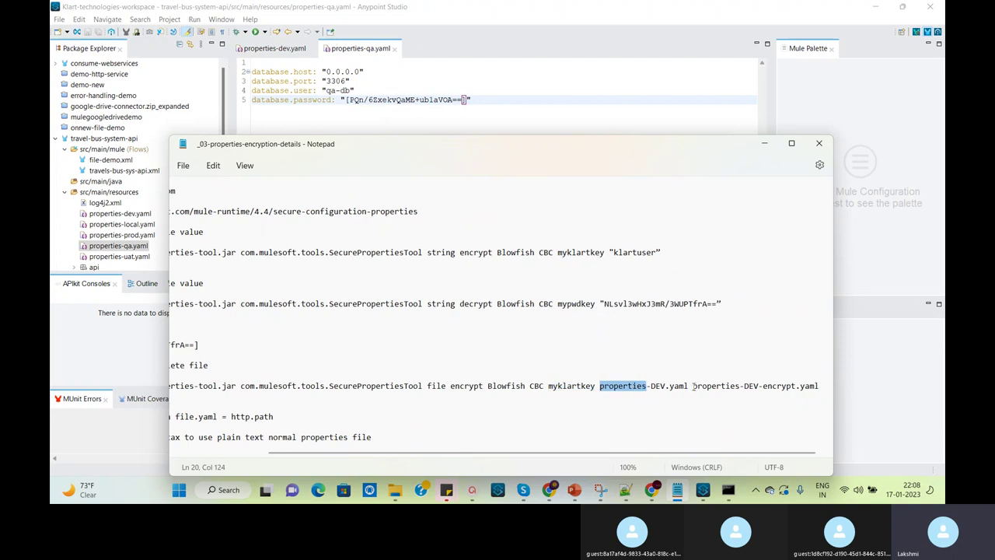
{"action": "left_click_drag", "start_coordinate": [822, 386], "coordinate": [695, 393]}
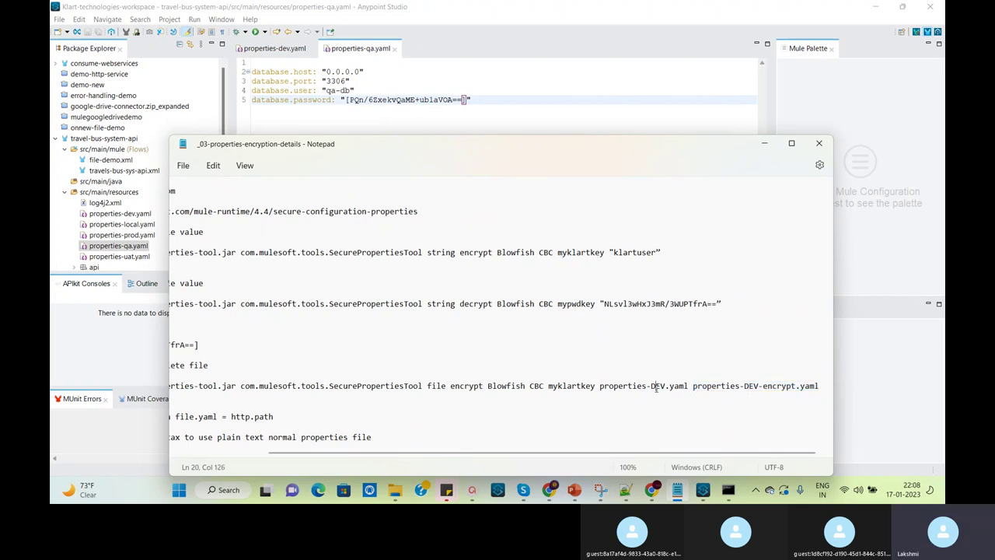
{"action": "double_click", "coordinate": [657, 390]}
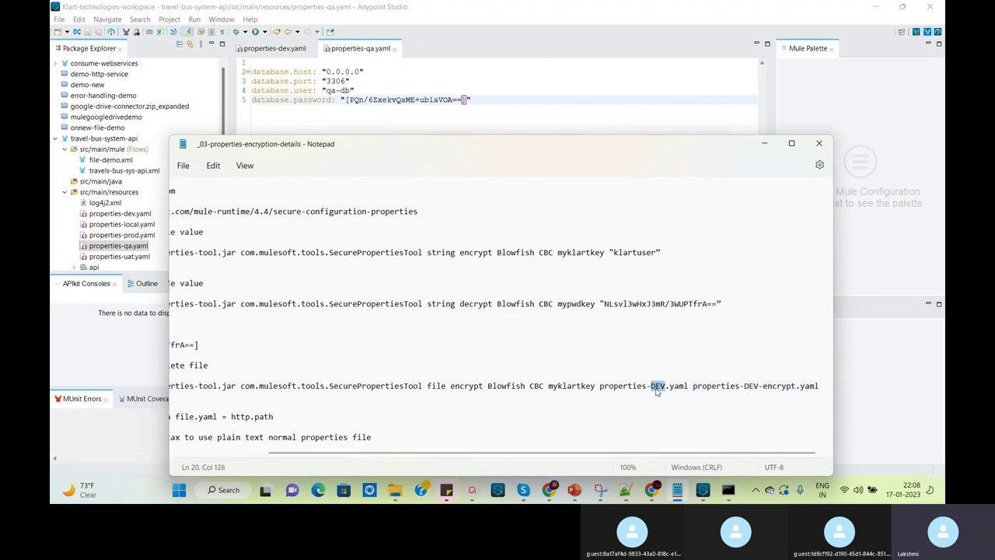
{"action": "left_click", "coordinate": [732, 379]}
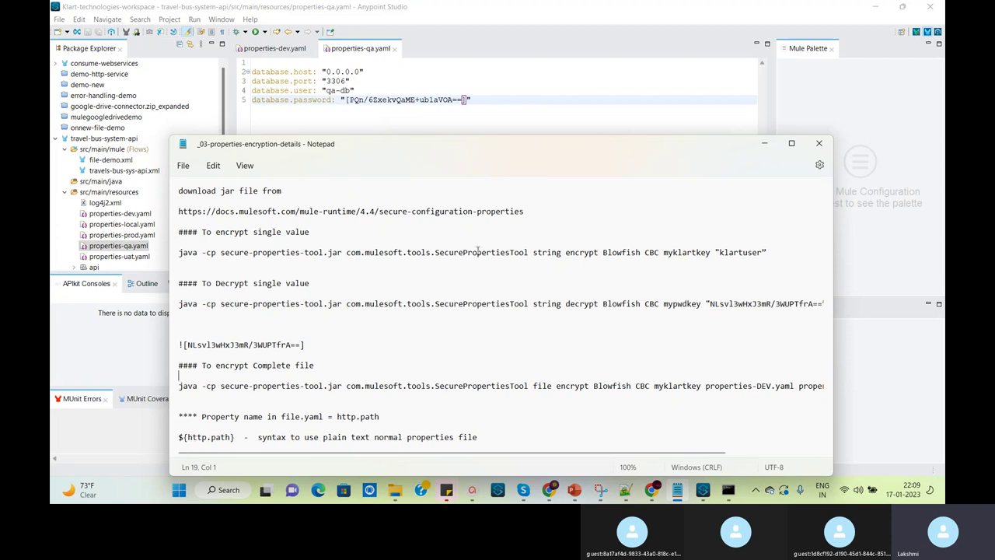
{"action": "left_click", "coordinate": [392, 101]}
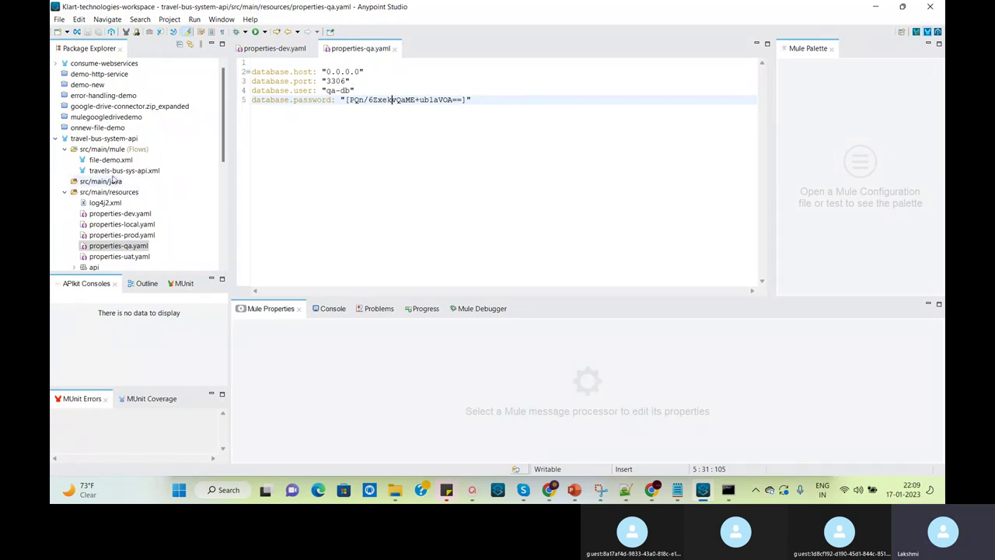
Open the travels-bus-sys-api.xml flow and start an Exchange search for secure modules
{"action": "left_click", "coordinate": [113, 171]}
{"action": "double_click", "coordinate": [113, 171]}
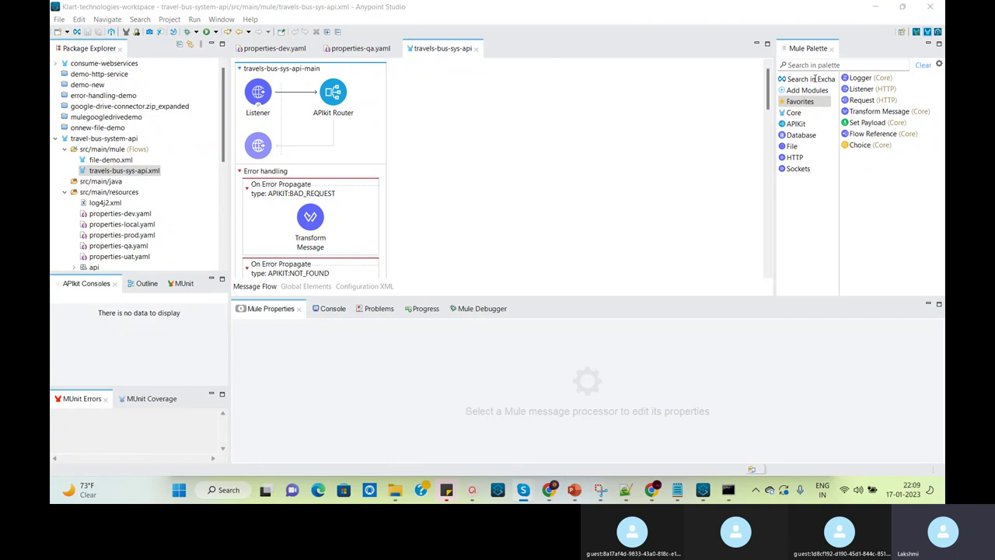
{"action": "left_click", "coordinate": [811, 92]}
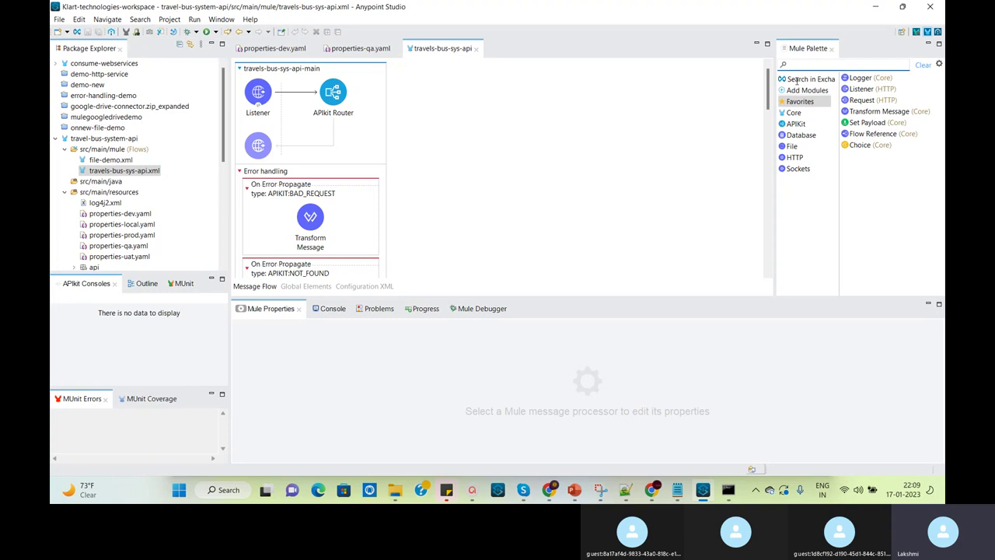
{"action": "left_click", "coordinate": [796, 81]}
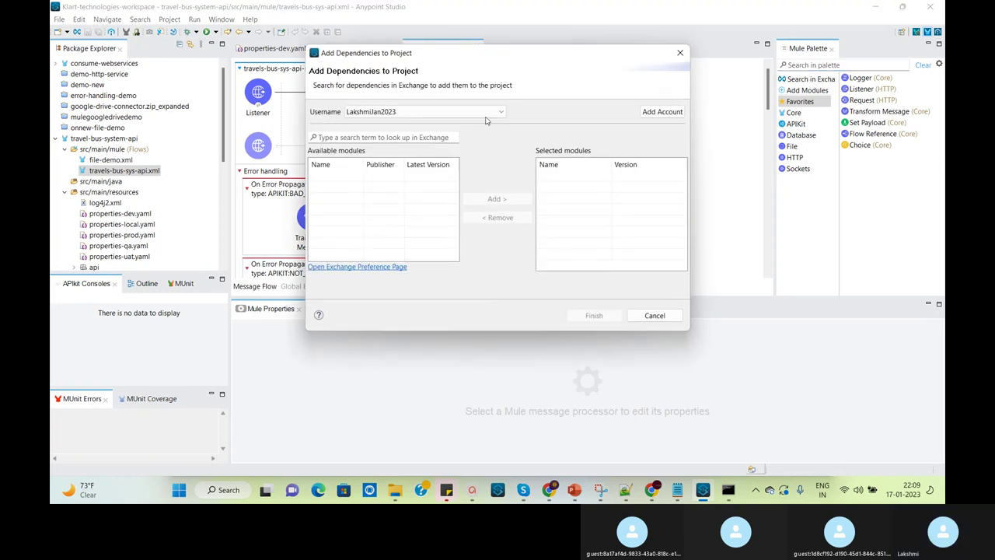
{"action": "left_click", "coordinate": [432, 138]}
{"action": "type", "text": "secure"}
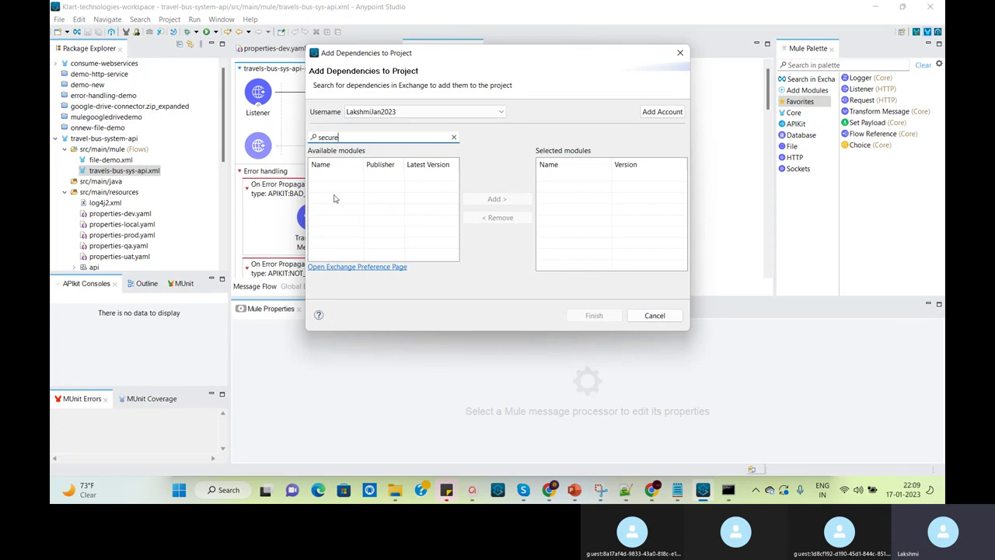
{"action": "key", "text": "Return"}
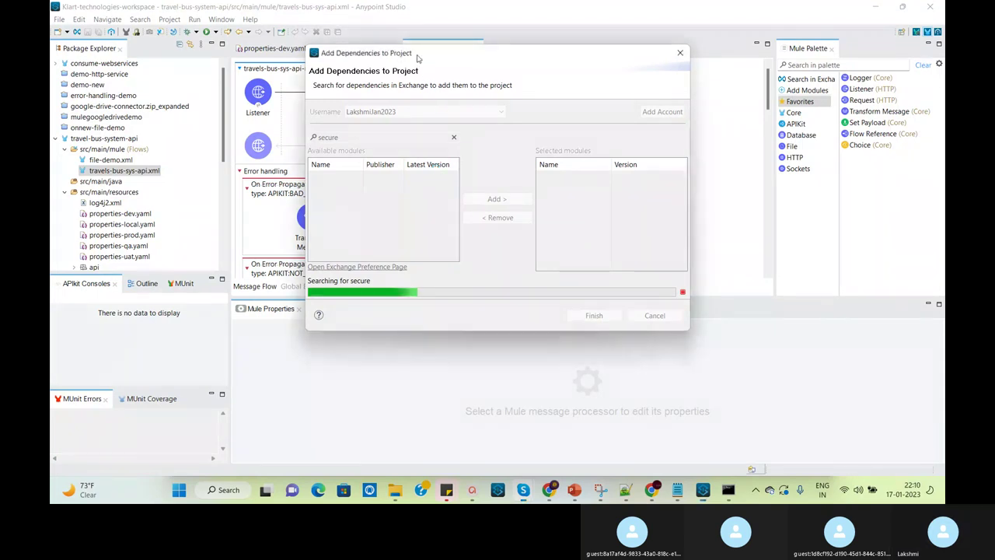
Refine the search to 'secure properti' and add the Secure Properties module 1.2.5 to the project
{"action": "left_click_drag", "start_coordinate": [417, 57], "coordinate": [366, 23]}
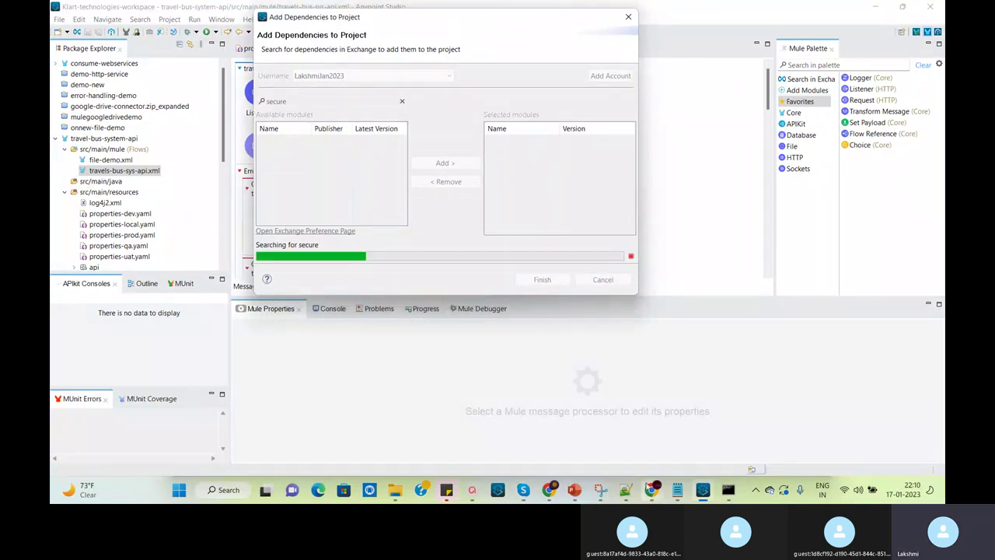
{"action": "mouse_move", "coordinate": [651, 489]}
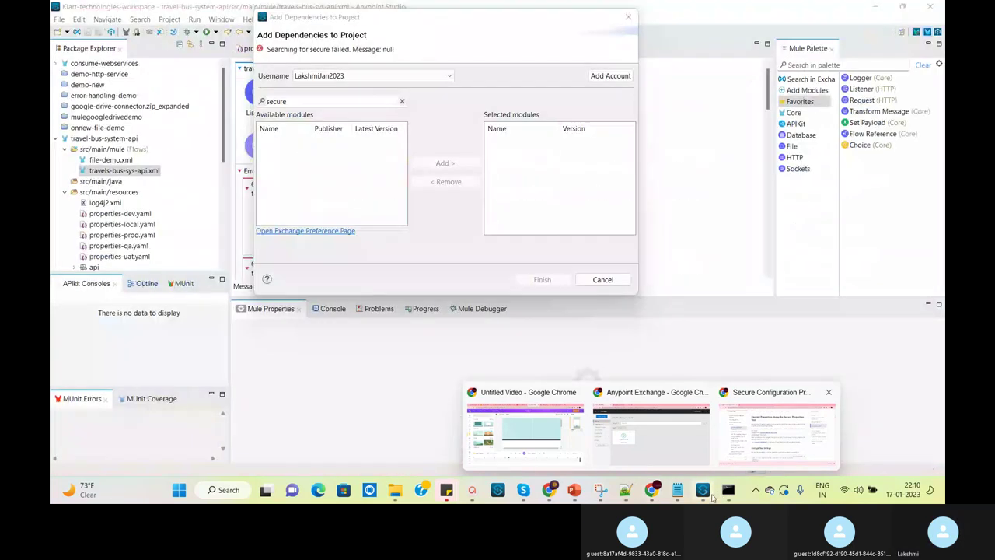
{"action": "left_click", "coordinate": [712, 497]}
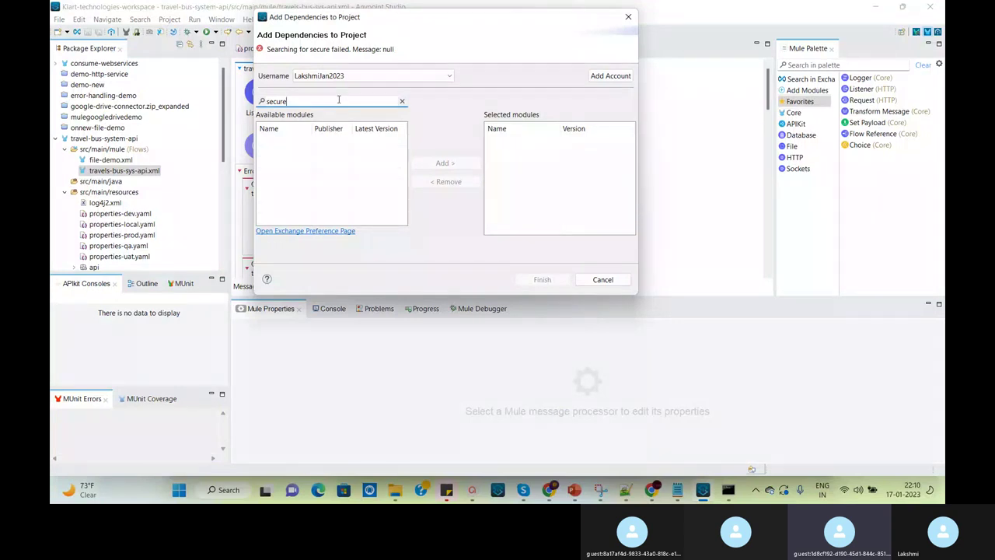
{"action": "type", "text": "proper"}
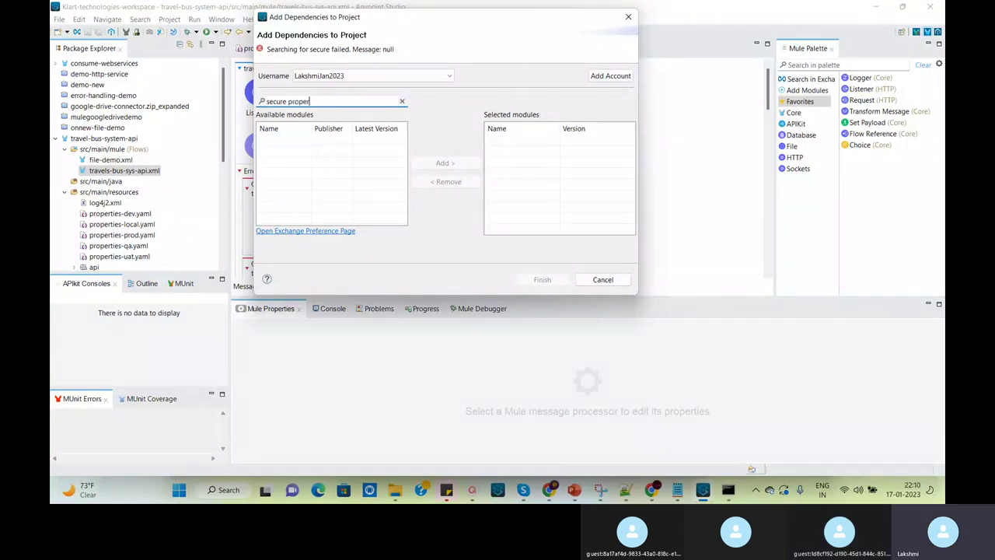
{"action": "type", "text": "ti"}
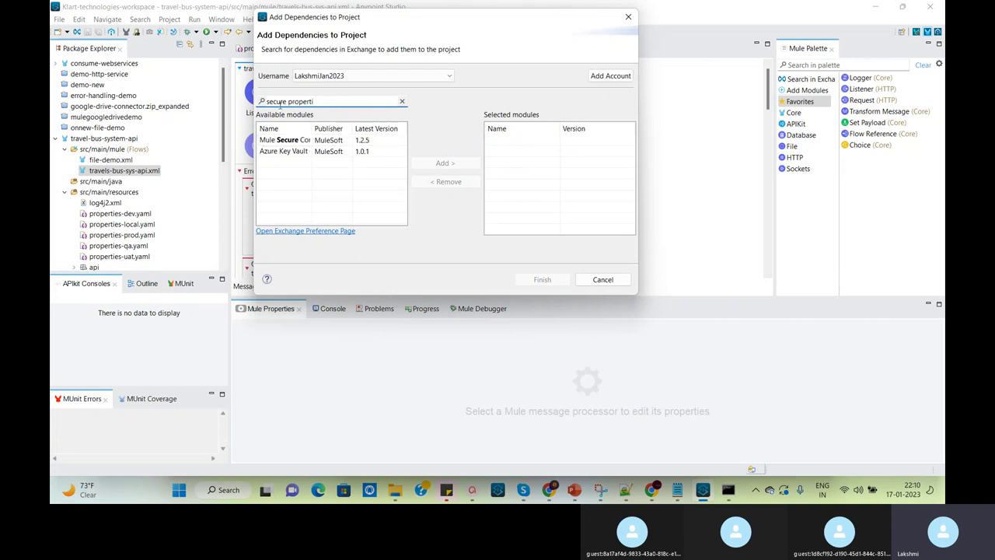
{"action": "left_click", "coordinate": [286, 140]}
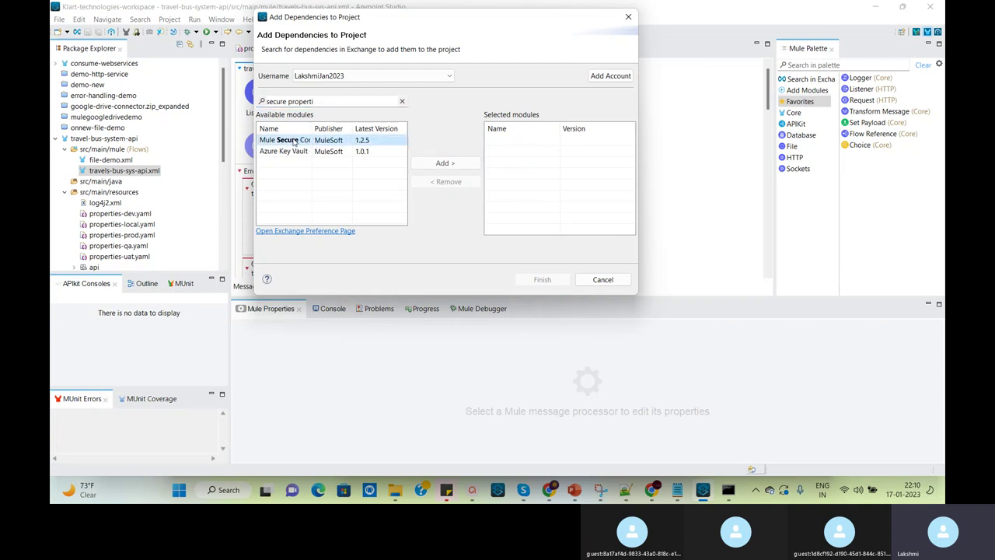
{"action": "left_click", "coordinate": [443, 164]}
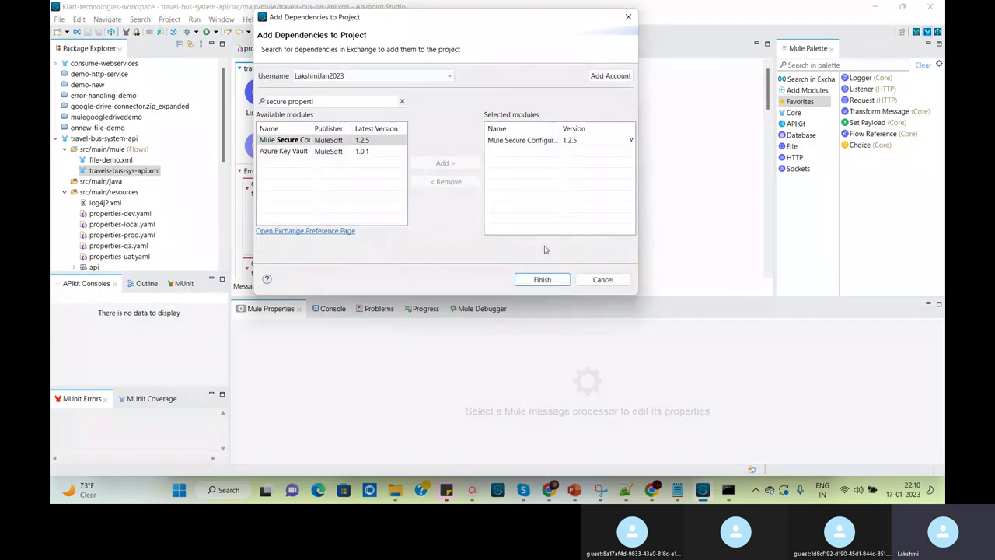
{"action": "left_click", "coordinate": [553, 279]}
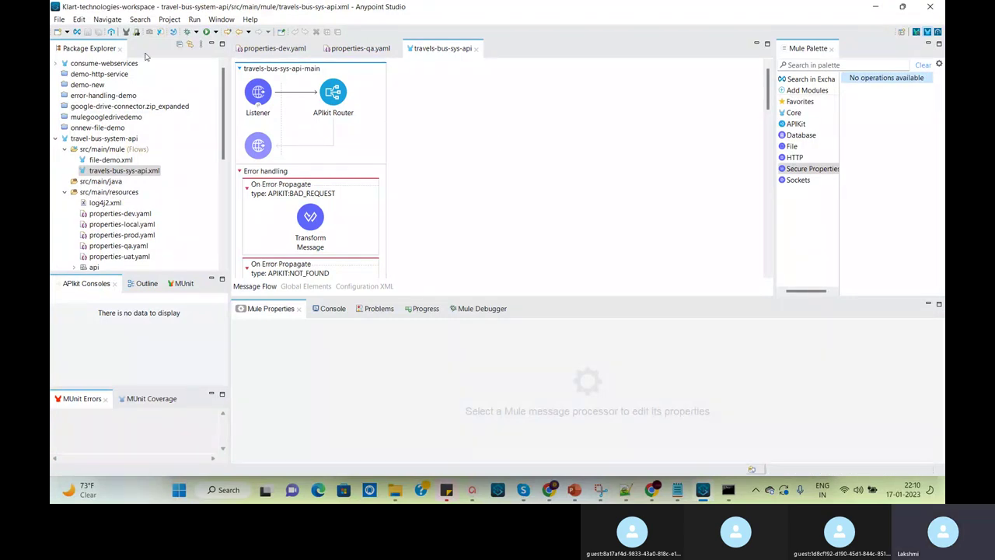
Review the existing Configuration properties element, then create a Secure Properties Config global element
{"action": "left_click", "coordinate": [307, 287]}
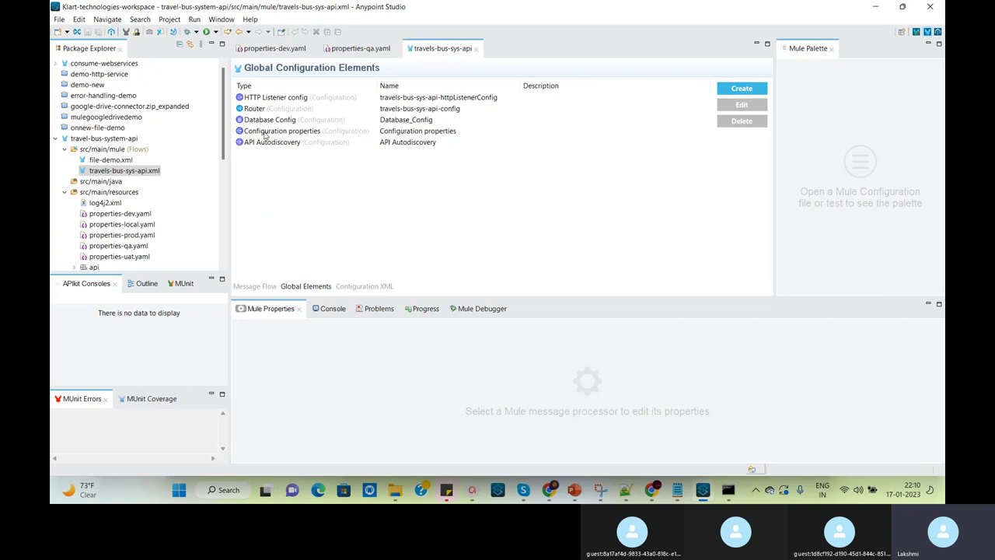
{"action": "double_click", "coordinate": [404, 137]}
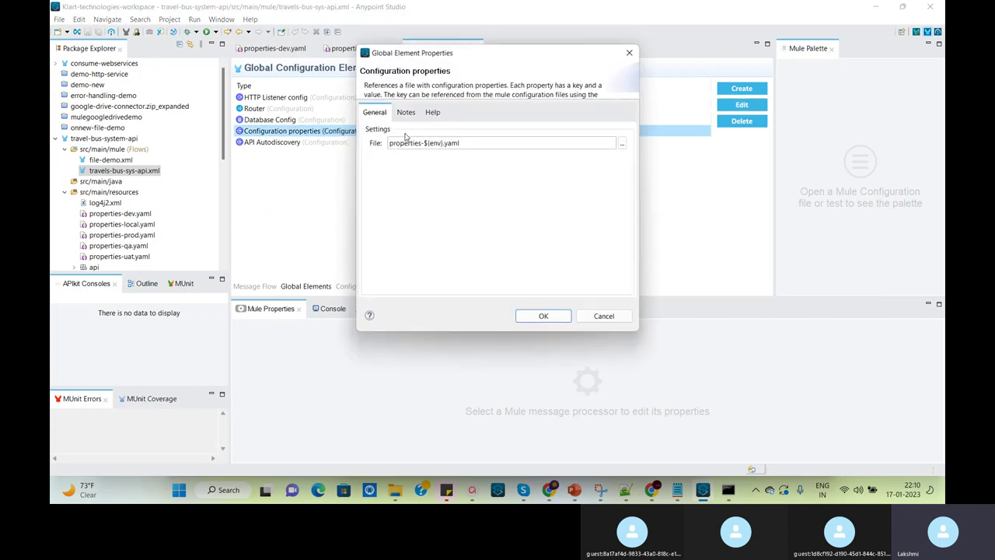
{"action": "left_click", "coordinate": [604, 316]}
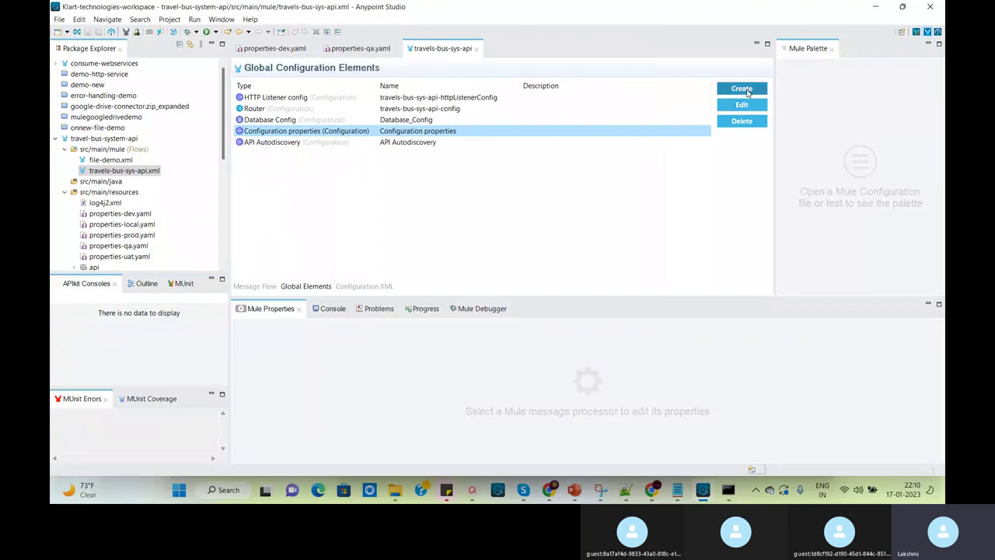
{"action": "left_click", "coordinate": [743, 91]}
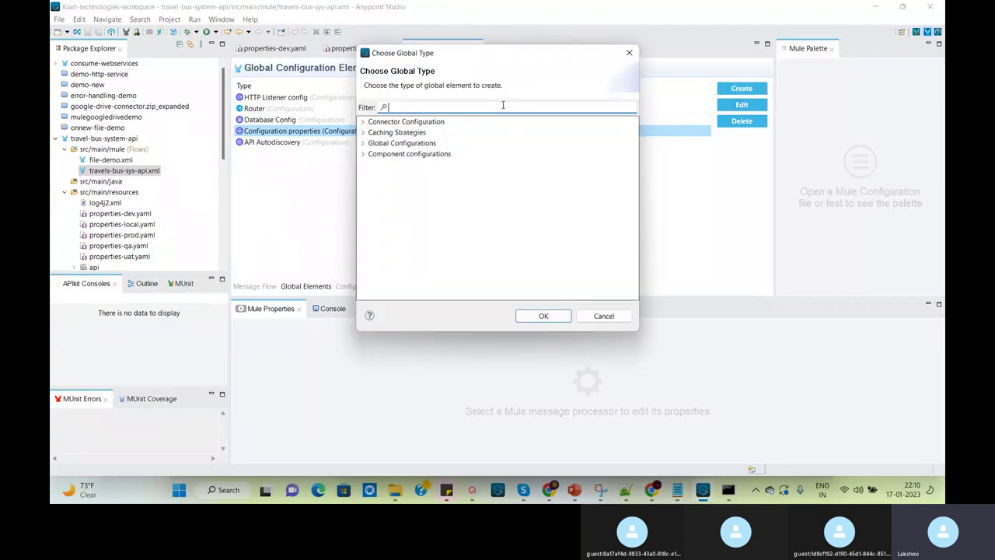
{"action": "type", "text": "sec"}
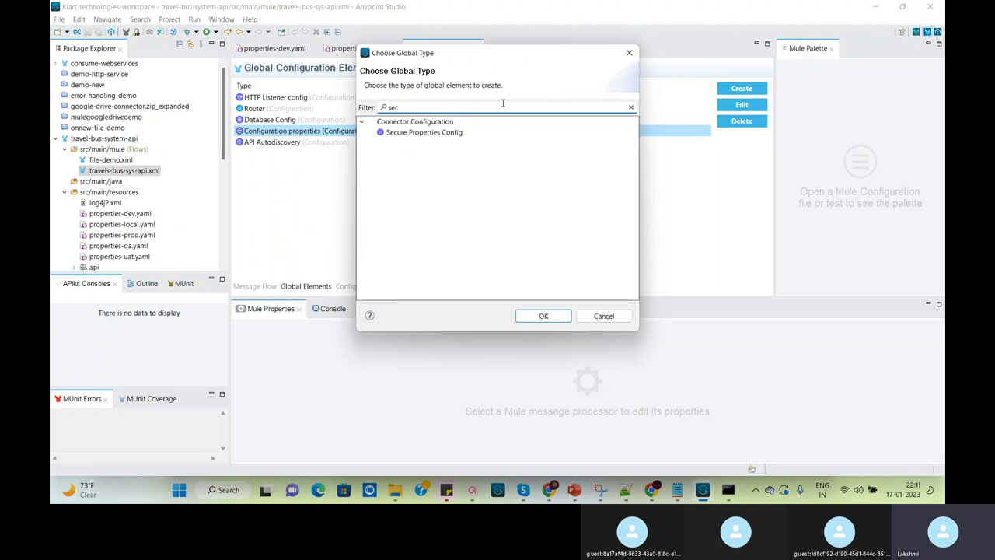
{"action": "left_click", "coordinate": [434, 136]}
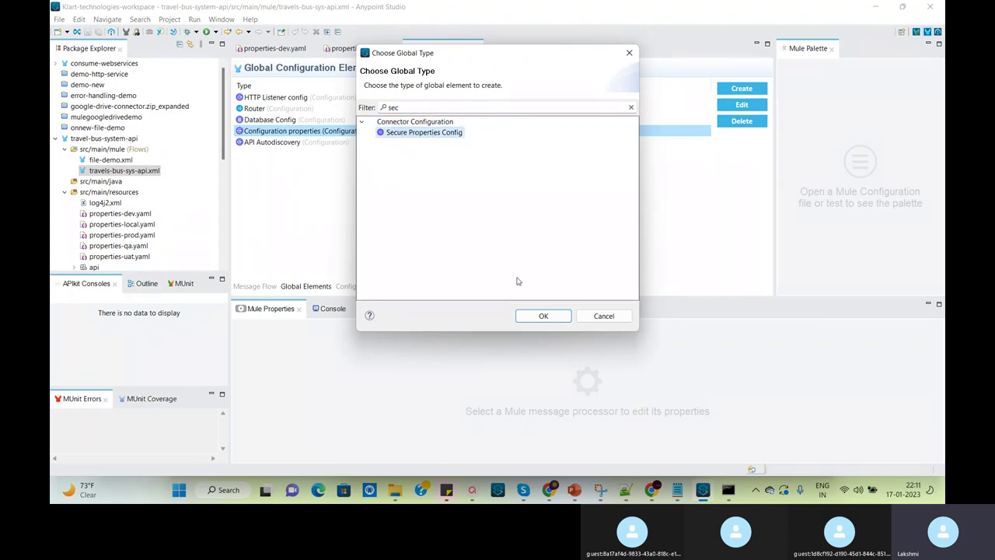
{"action": "left_click", "coordinate": [536, 314]}
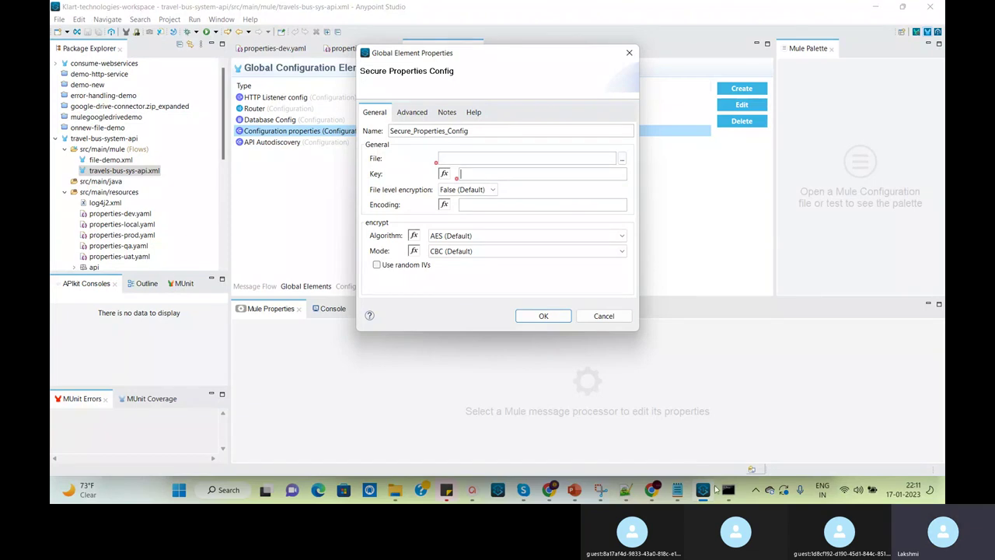
Look up the encryption key in the command prompt and begin entering it in the Key field
{"action": "left_click", "coordinate": [728, 489]}
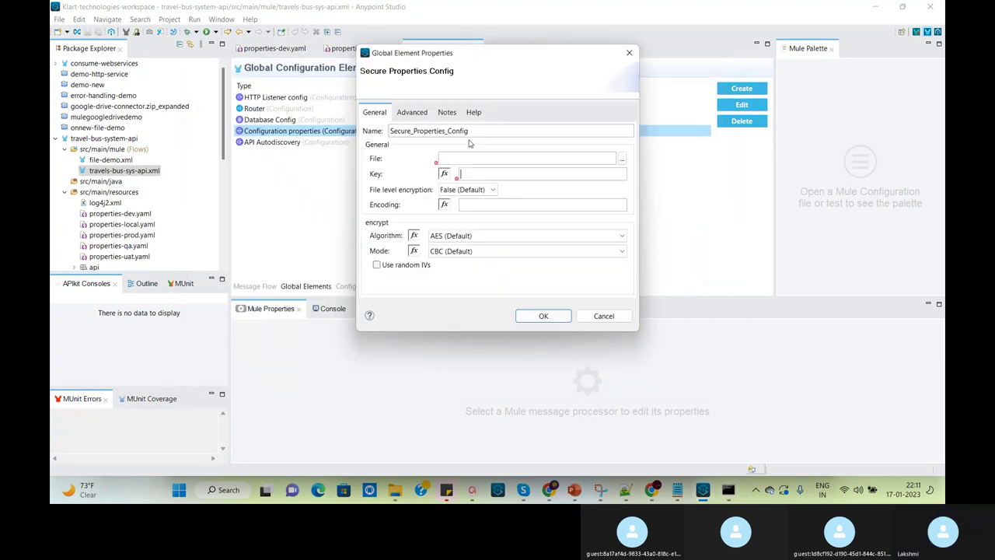
{"action": "left_click", "coordinate": [483, 59]}
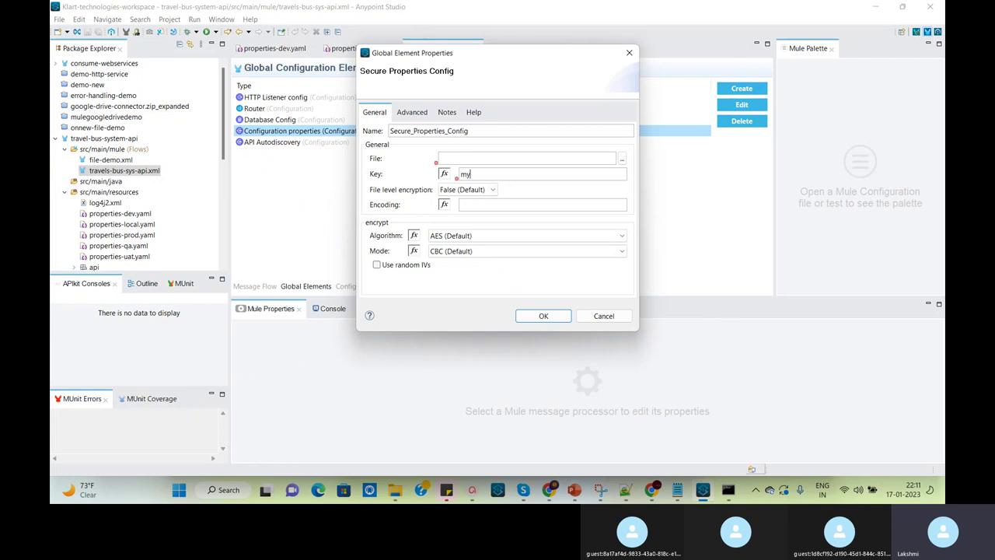
{"action": "type", "text": "lekey"}
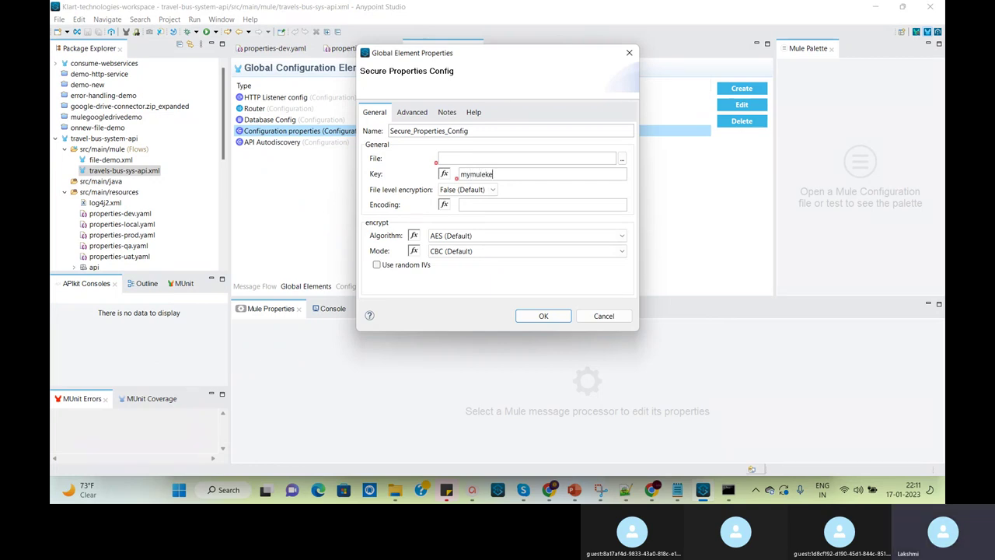
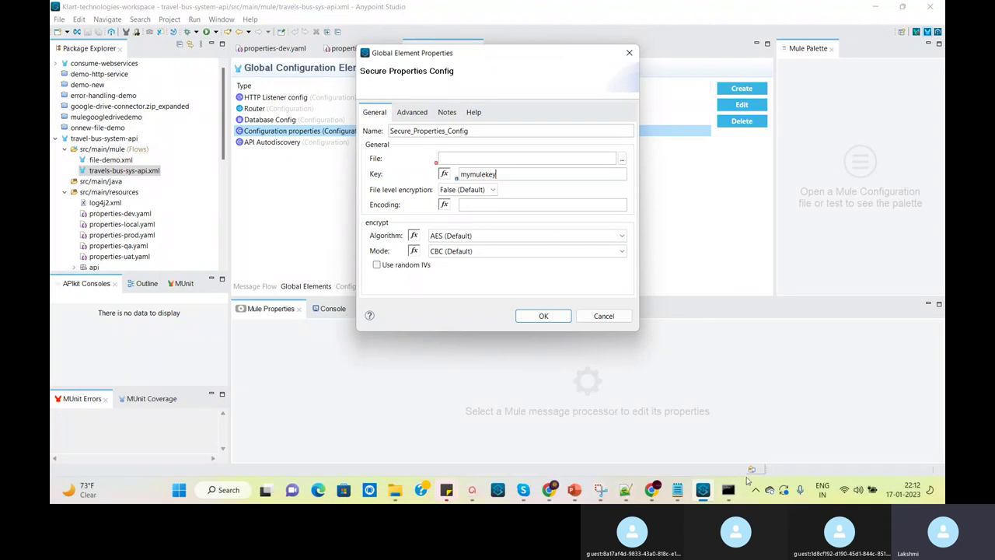
Check the mymulekey key in Command Prompt, then switch the Secure Properties Config algorithm to Blowfish
{"action": "left_click", "coordinate": [728, 489]}
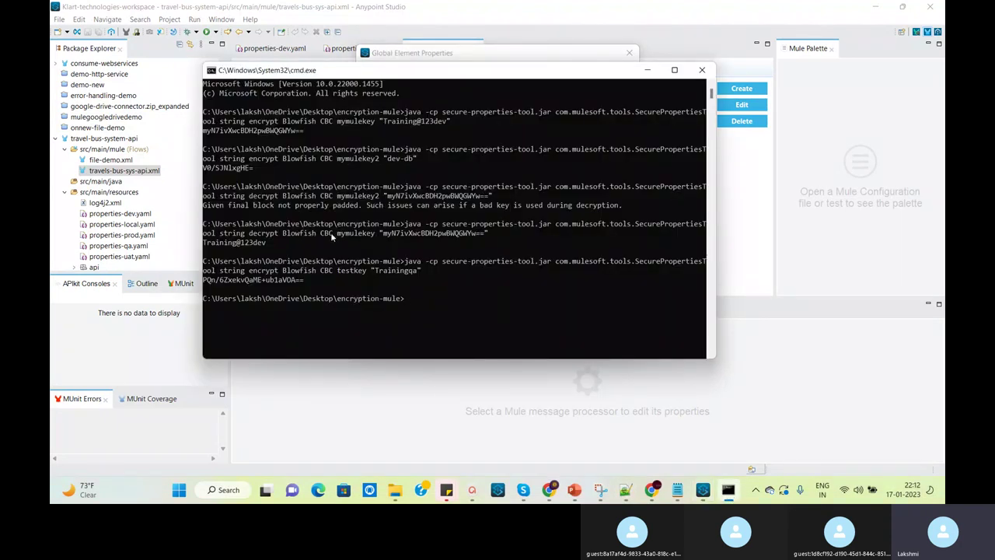
{"action": "key", "text": "alt+Tab"}
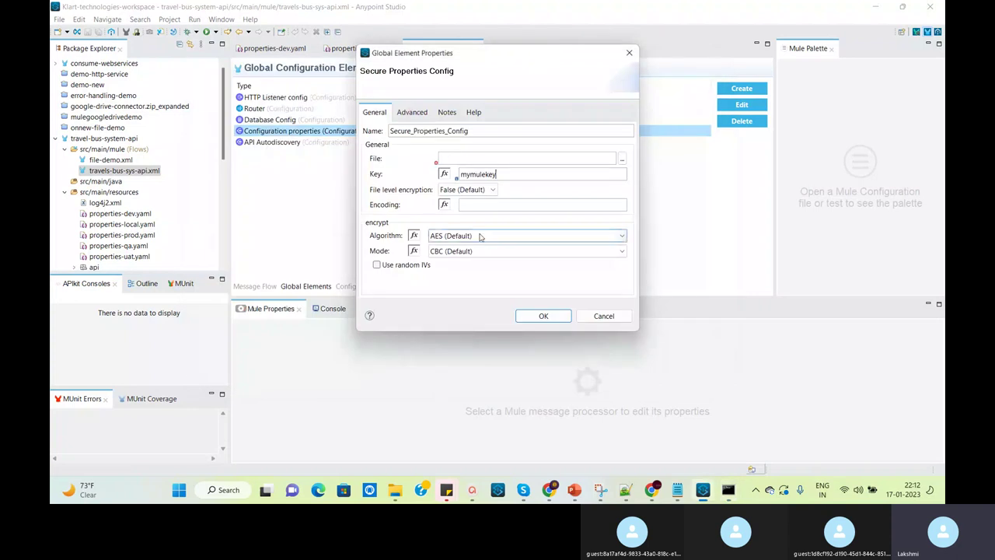
{"action": "left_click", "coordinate": [480, 237]}
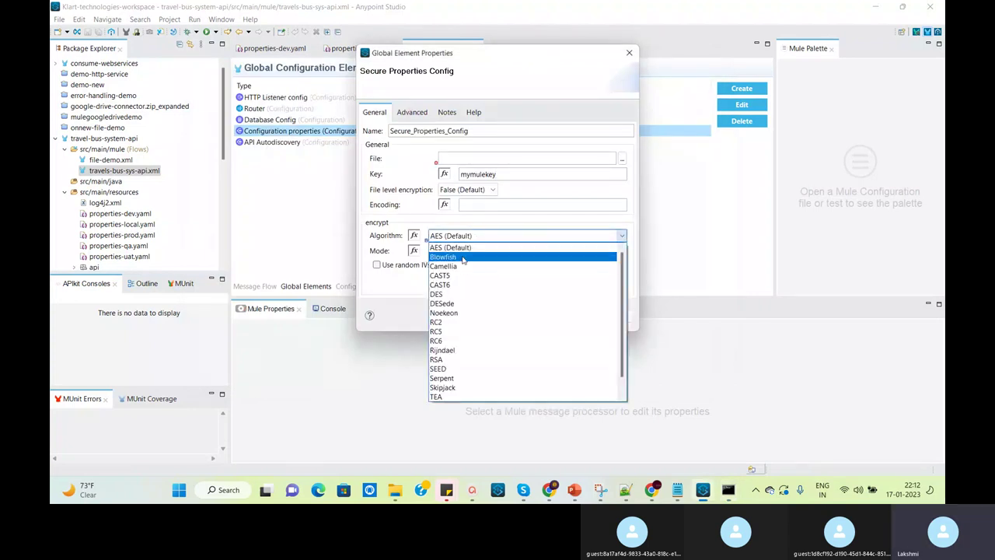
{"action": "left_click", "coordinate": [463, 258]}
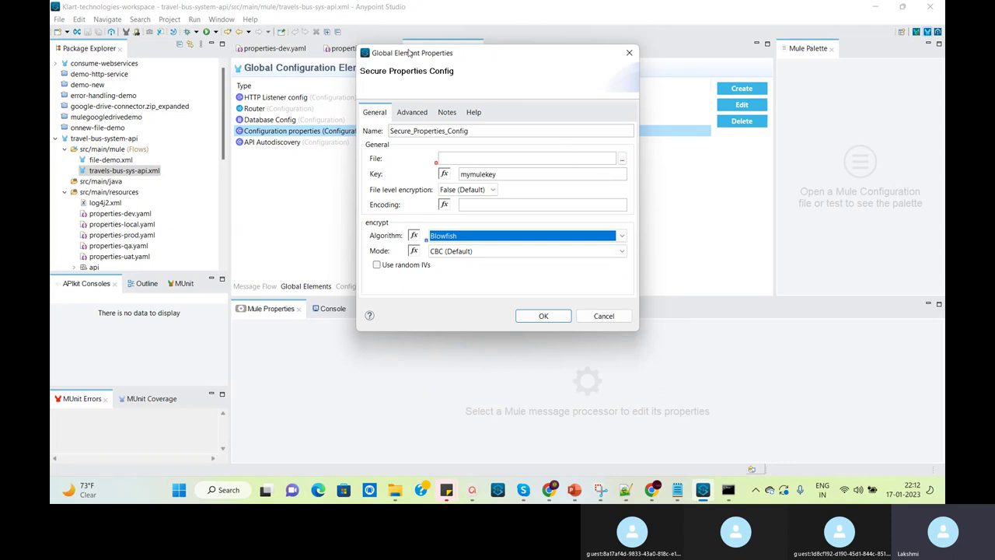
{"action": "left_click_drag", "start_coordinate": [411, 54], "coordinate": [493, 12]}
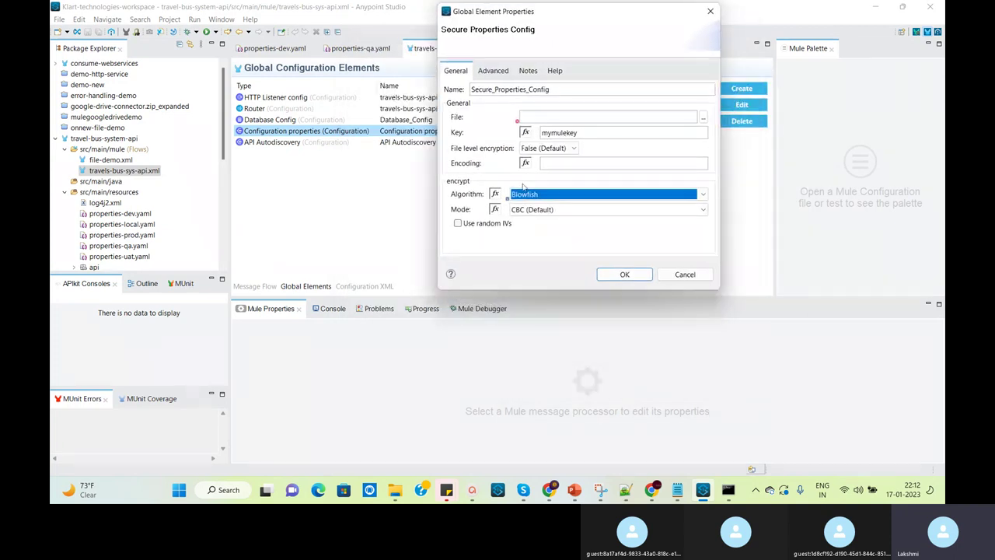
Enter properties-${env}.yaml as the Secure Properties file and confirm the new global element
{"action": "left_click", "coordinate": [545, 115]}
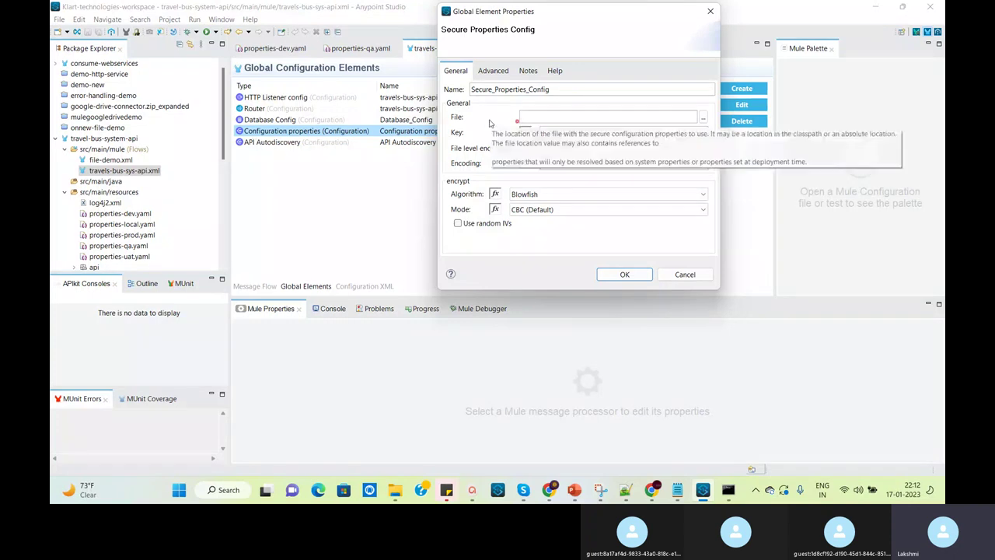
{"action": "type", "text": "properties-${}en"}
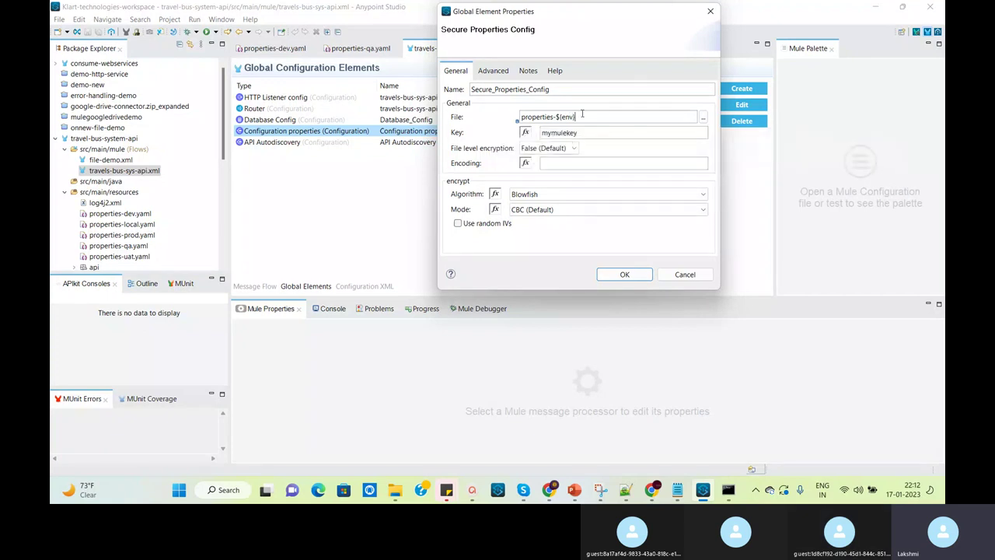
{"action": "type", "text": ".yaml"}
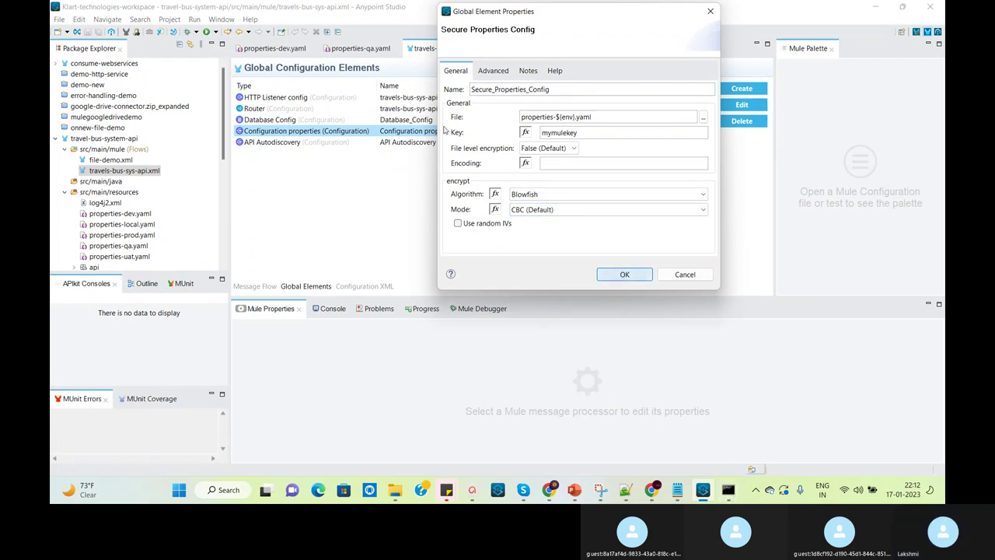
{"action": "left_click", "coordinate": [624, 274]}
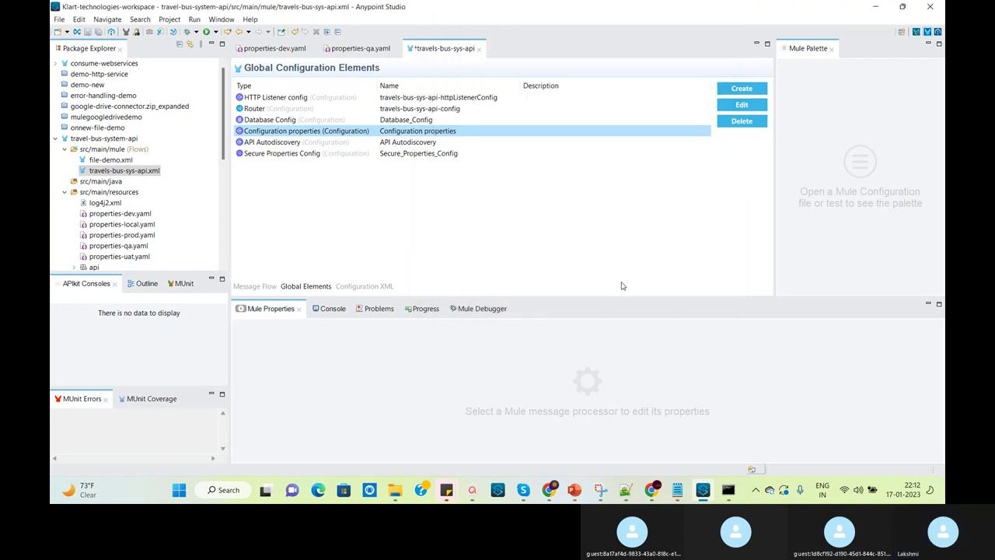
Save the configuration file, then open Database Config from Global Elements for editing
{"action": "left_click", "coordinate": [98, 33]}
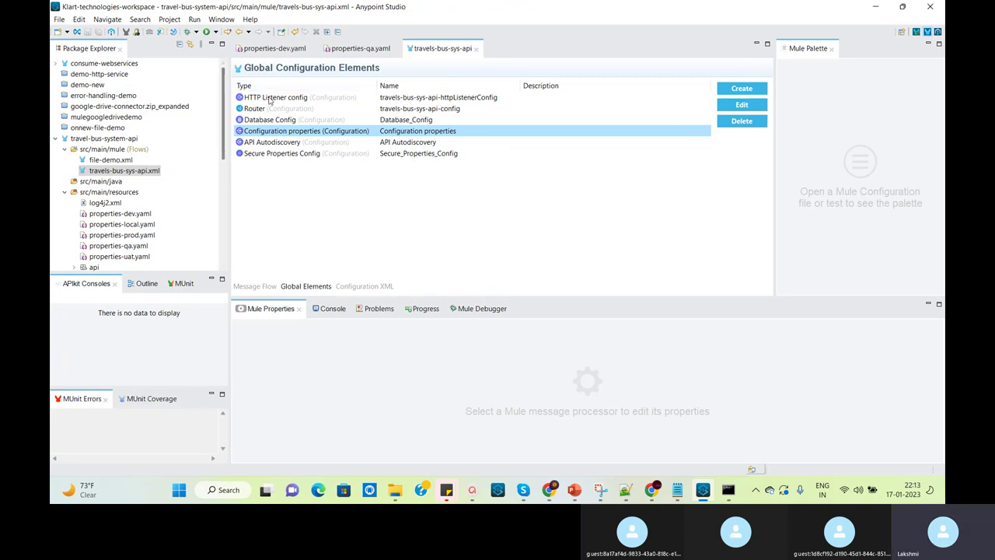
{"action": "left_click", "coordinate": [307, 124]}
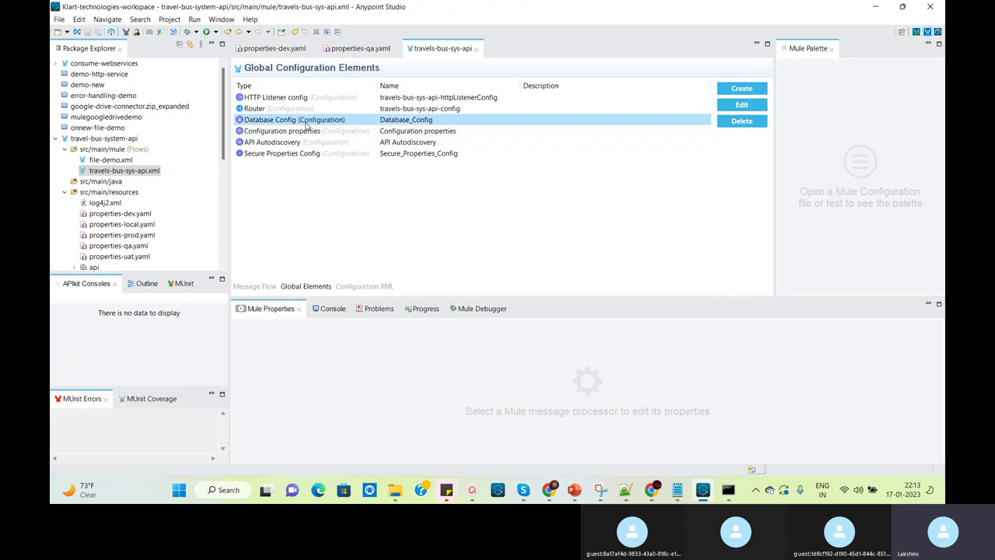
{"action": "left_click", "coordinate": [742, 105]}
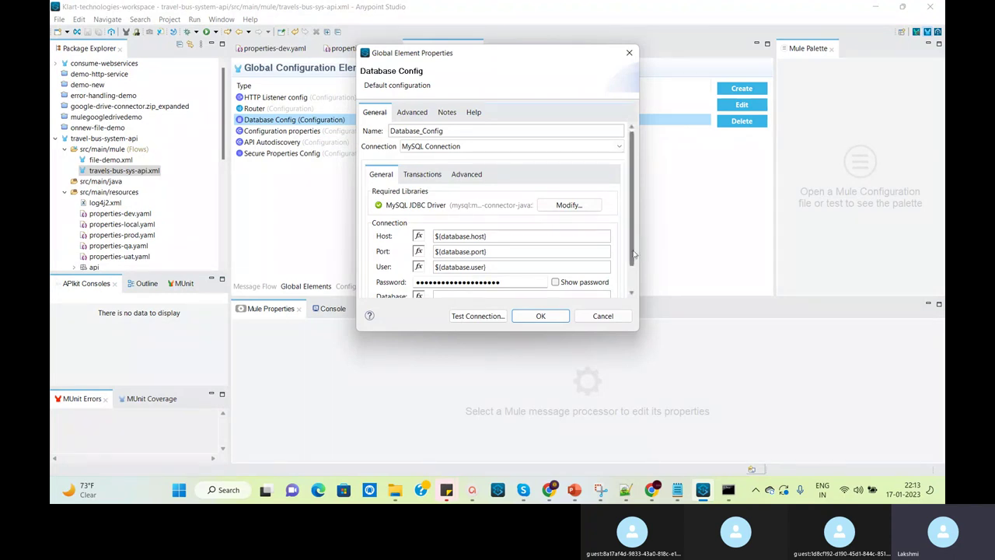
Change the Database Config host to ${secure::database.host} and apply the settings
{"action": "left_click_drag", "start_coordinate": [503, 58], "coordinate": [701, 29]}
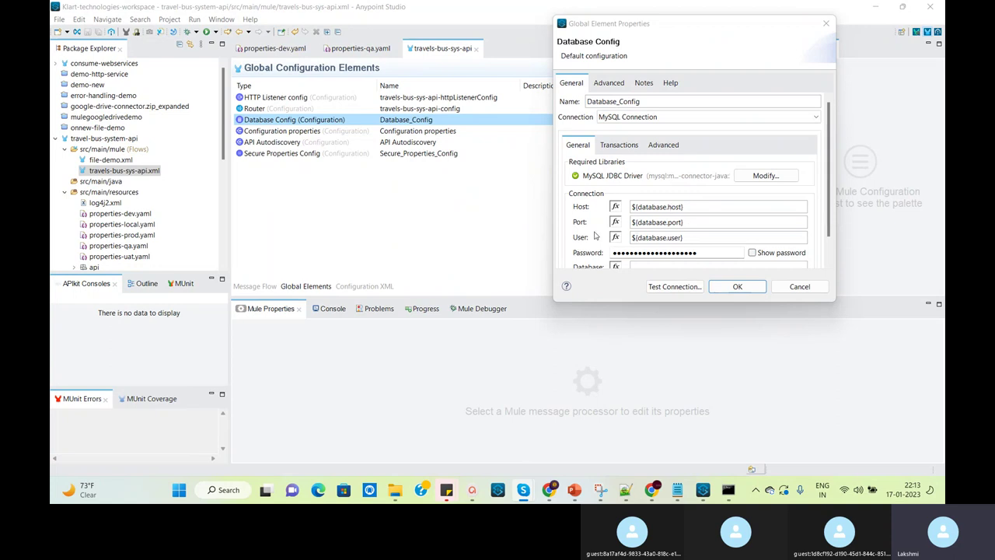
{"action": "left_click", "coordinate": [639, 208]}
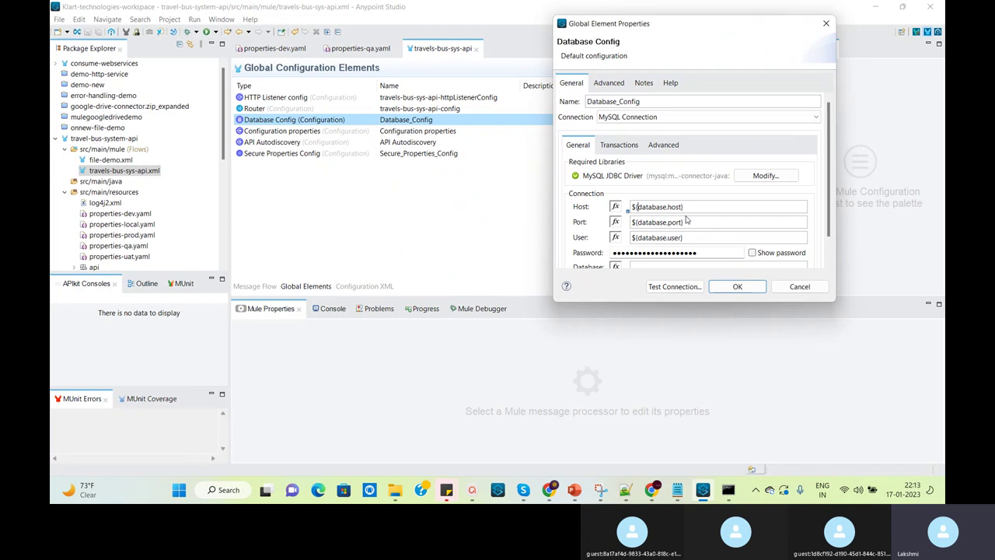
{"action": "type", "text": "sec"}
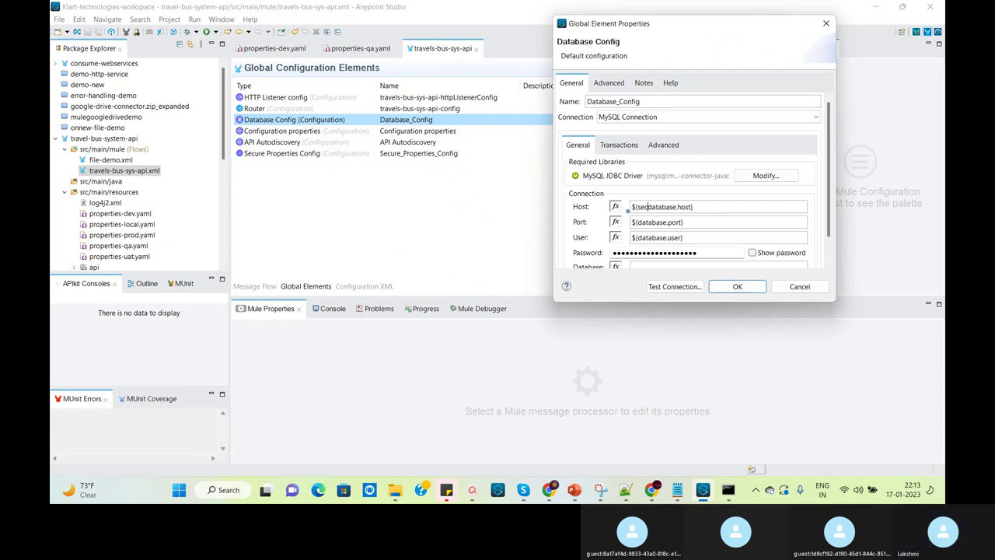
{"action": "type", "text": "ure:"}
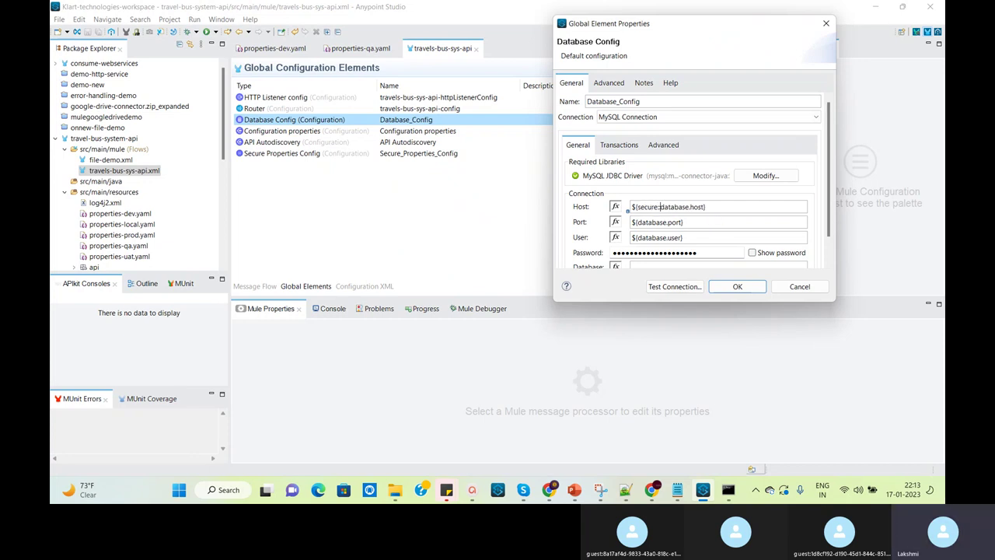
{"action": "type", "text": ":"}
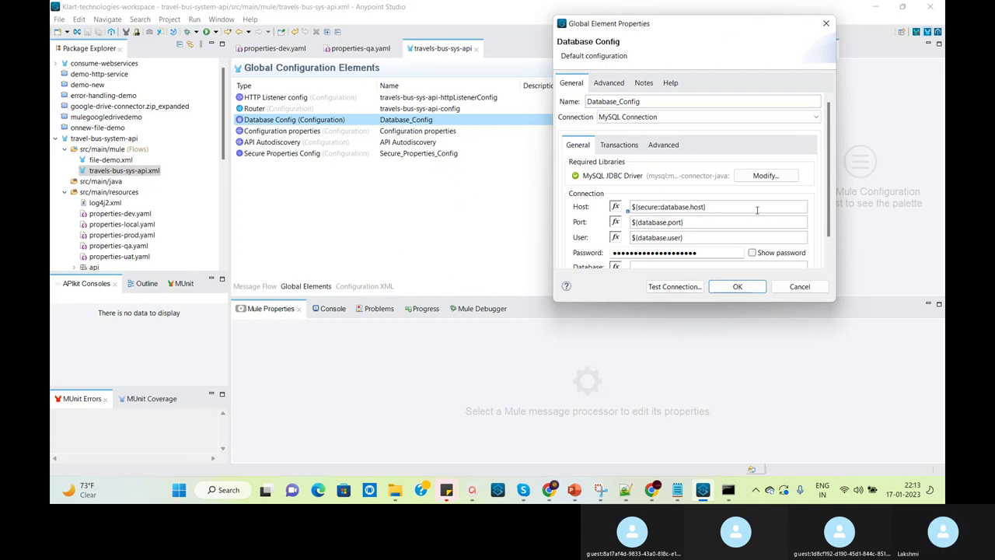
{"action": "left_click_drag", "start_coordinate": [710, 208], "coordinate": [624, 211]}
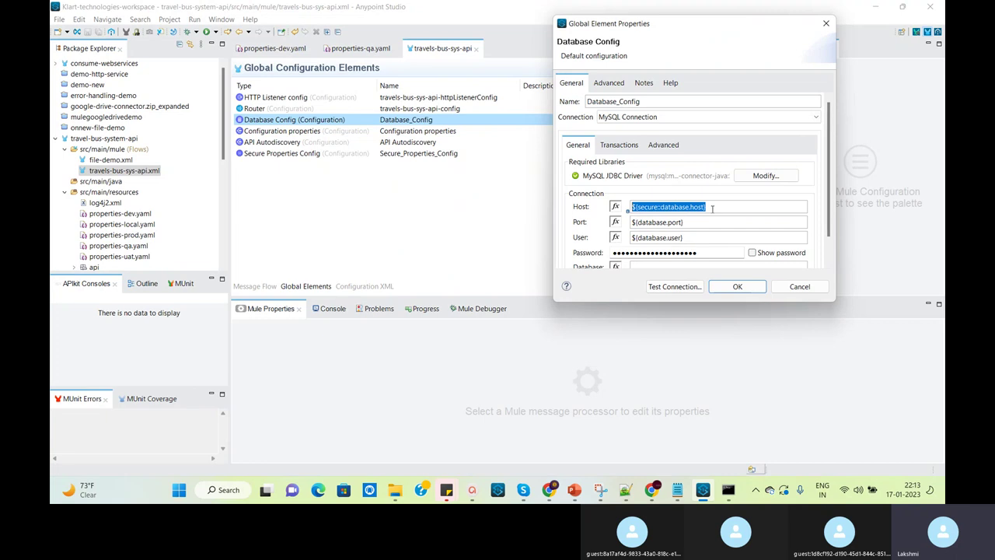
{"action": "left_click", "coordinate": [712, 208]}
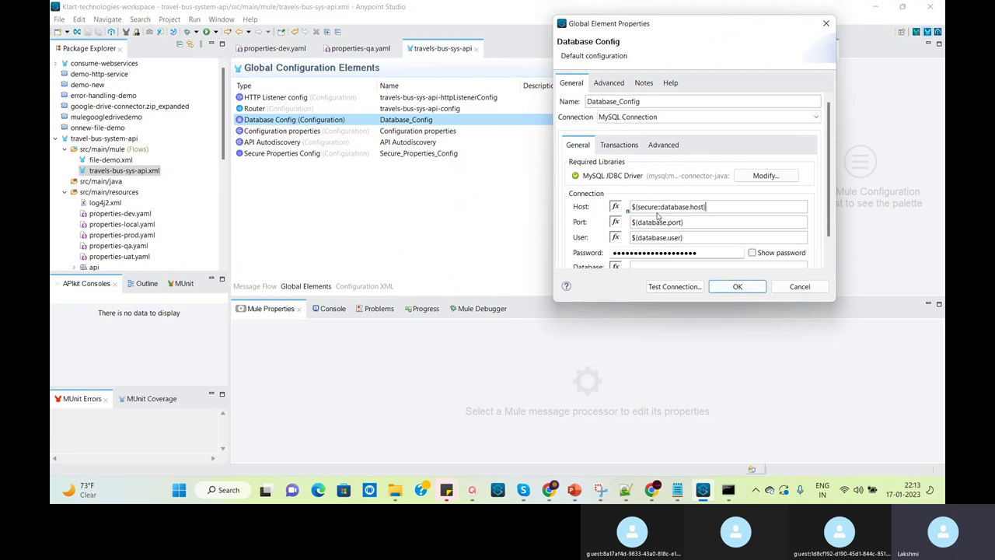
{"action": "left_click", "coordinate": [738, 288]}
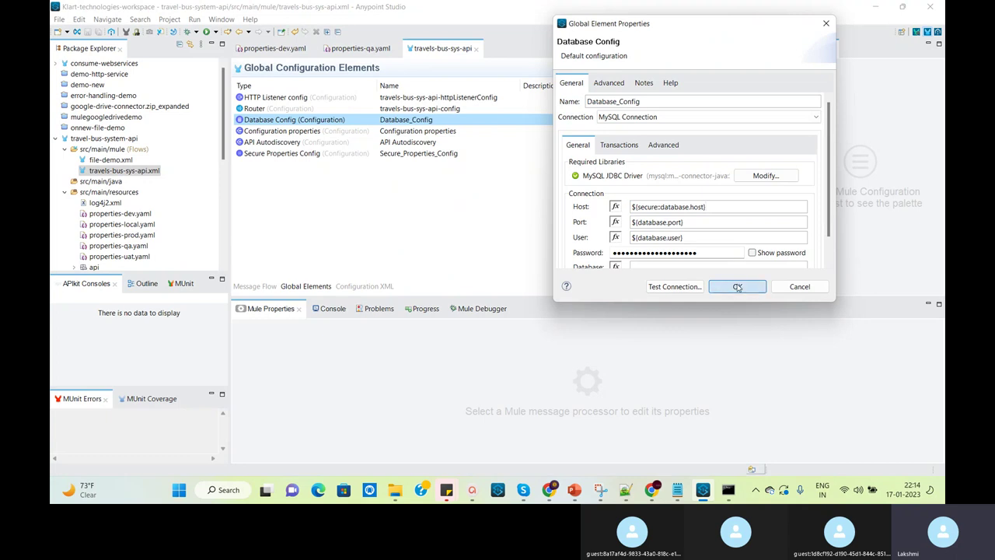
Review the Secure Properties Config and Database Config settings, cancelling both without changes
{"action": "left_click", "coordinate": [286, 154]}
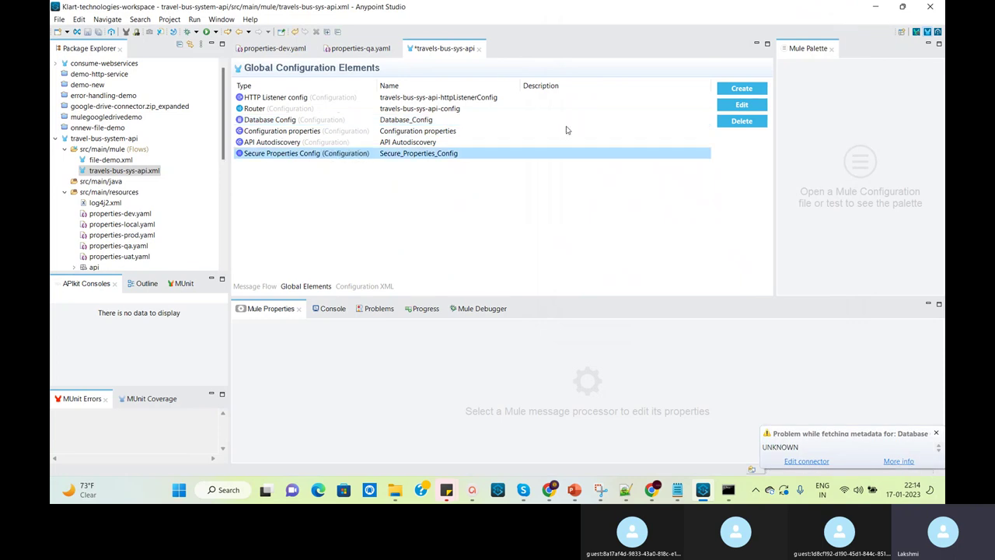
{"action": "left_click", "coordinate": [741, 104]}
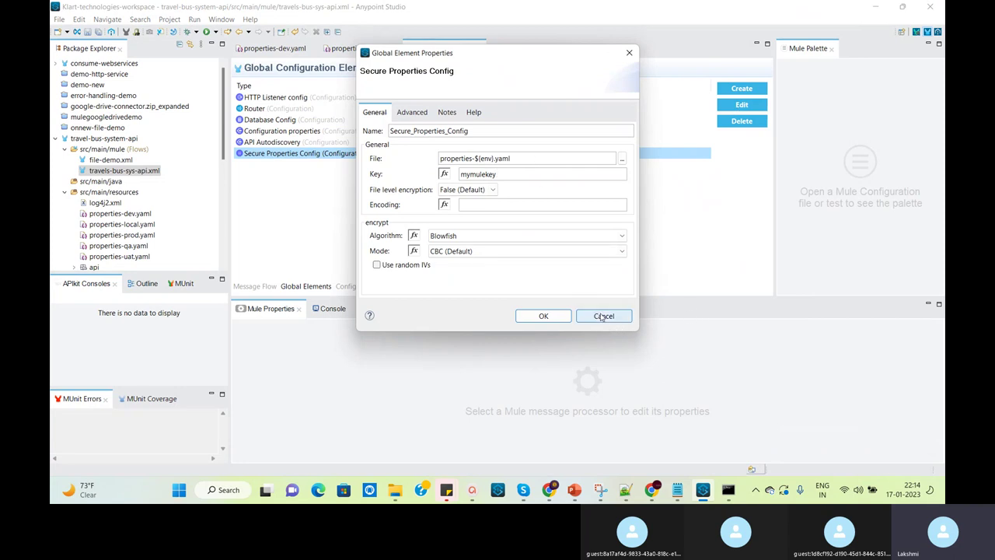
{"action": "left_click", "coordinate": [604, 317]}
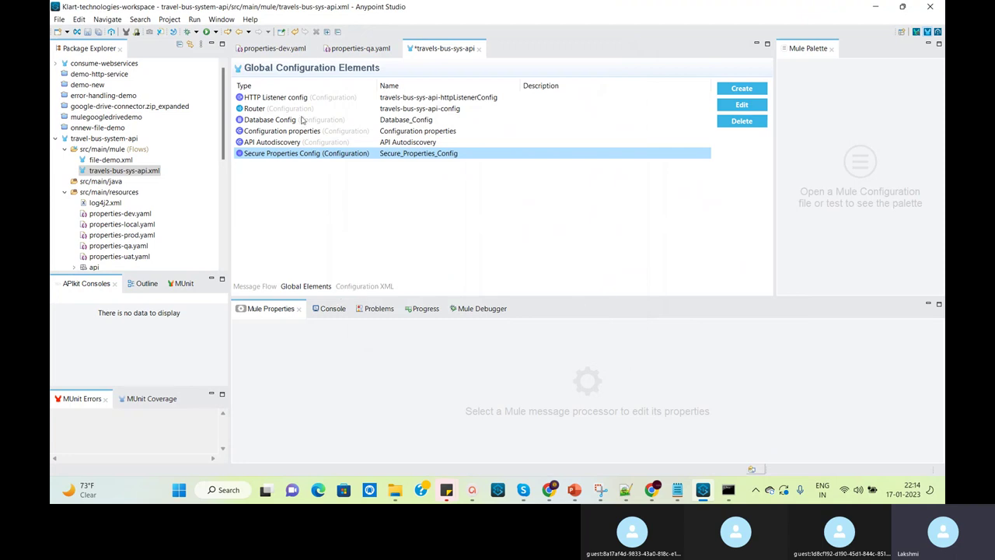
{"action": "left_click", "coordinate": [303, 121]}
{"action": "left_click", "coordinate": [726, 104]}
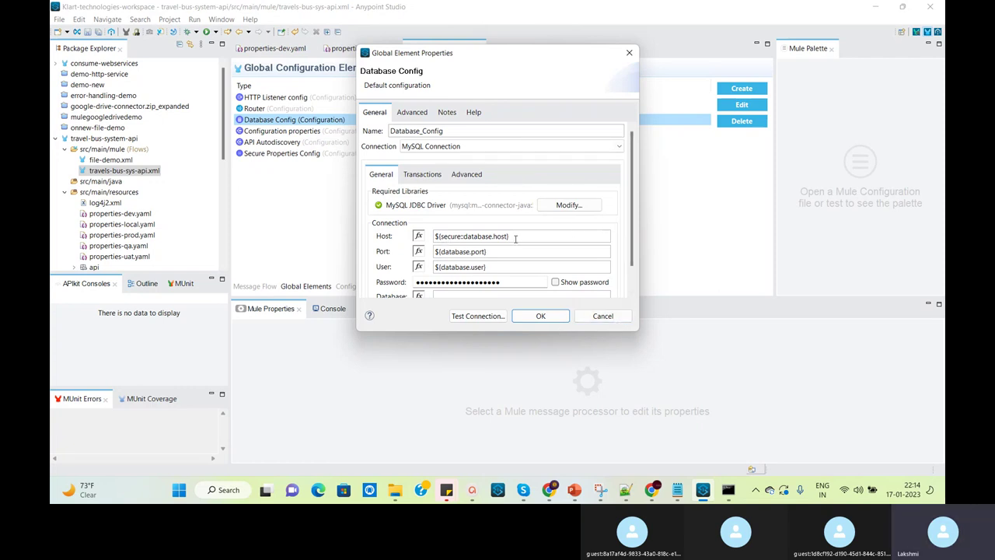
{"action": "left_click", "coordinate": [595, 318]}
Recheck the Secure Properties encryption key, cancel, and bring up properties-qa.yaml
{"action": "left_click", "coordinate": [354, 153]}
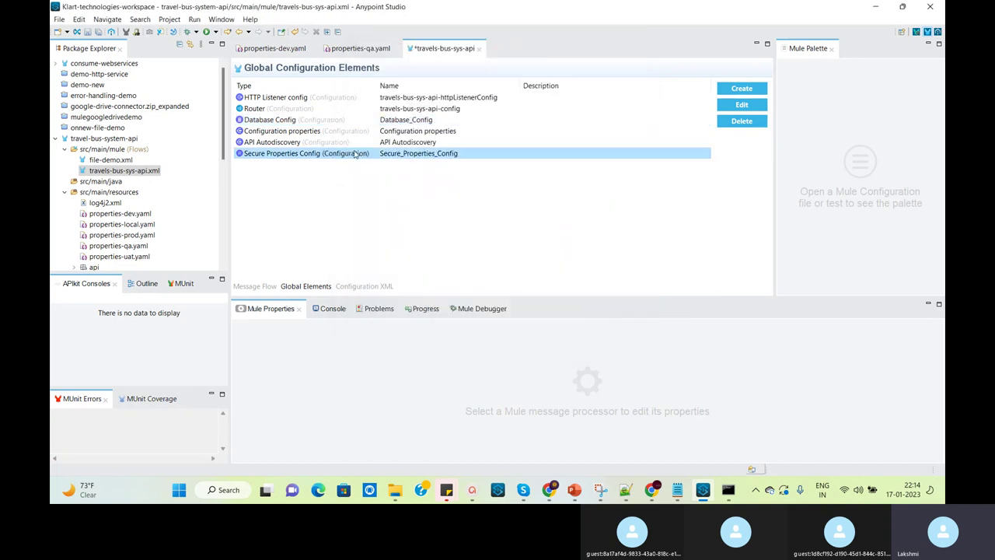
{"action": "left_click", "coordinate": [742, 104]}
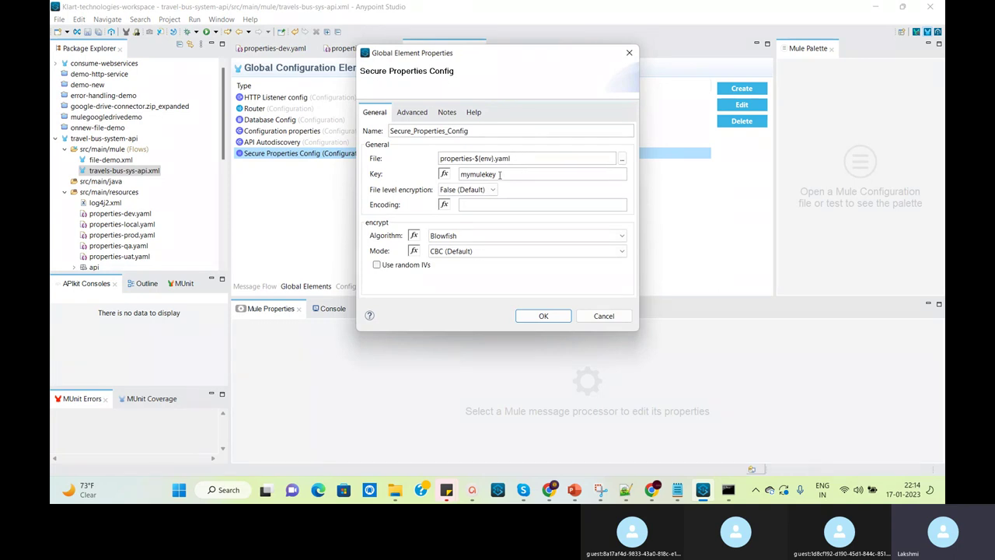
{"action": "double_click", "coordinate": [499, 174]}
{"action": "left_click", "coordinate": [602, 316]}
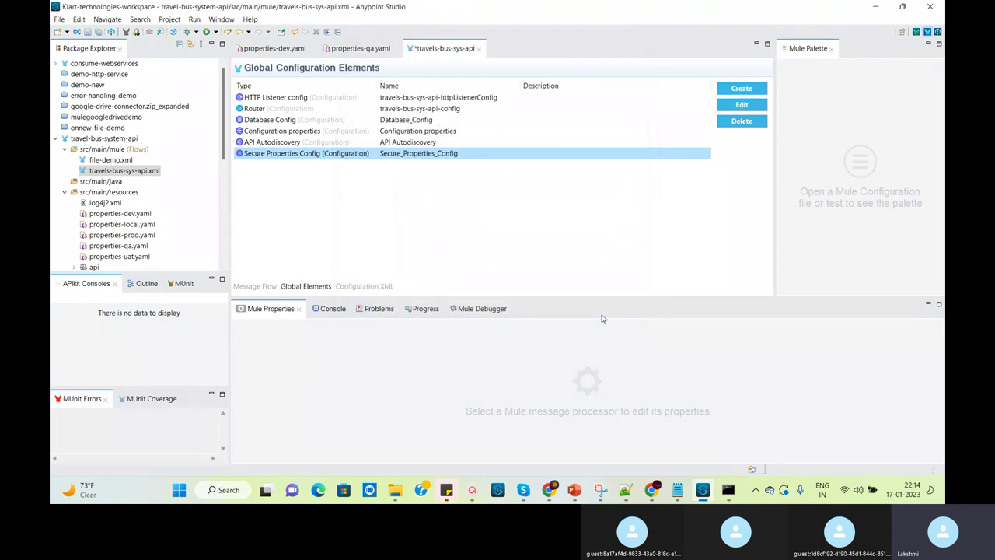
{"action": "left_click", "coordinate": [360, 48]}
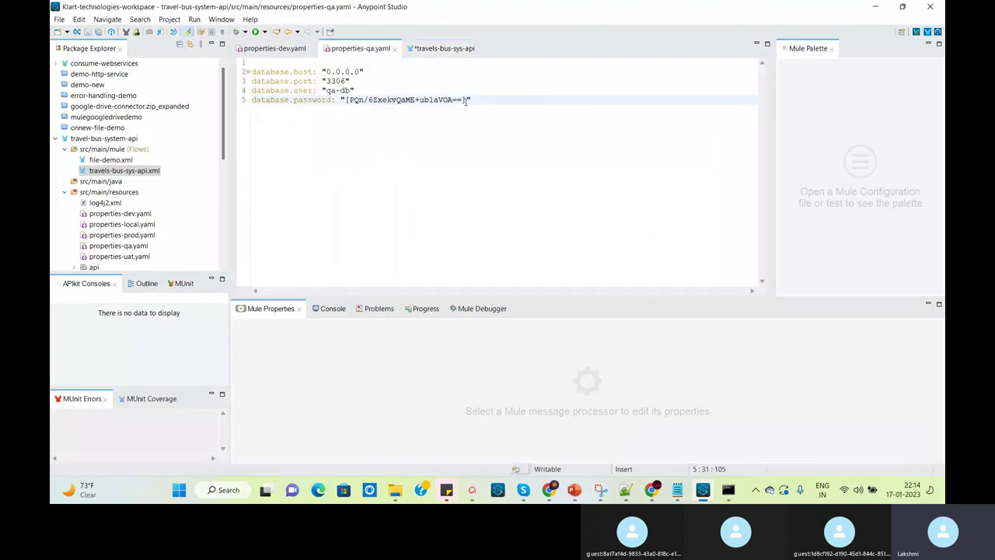
Show properties-dev.yaml, save all modified files, and bring the Skype call window forward
{"action": "left_click", "coordinate": [269, 50]}
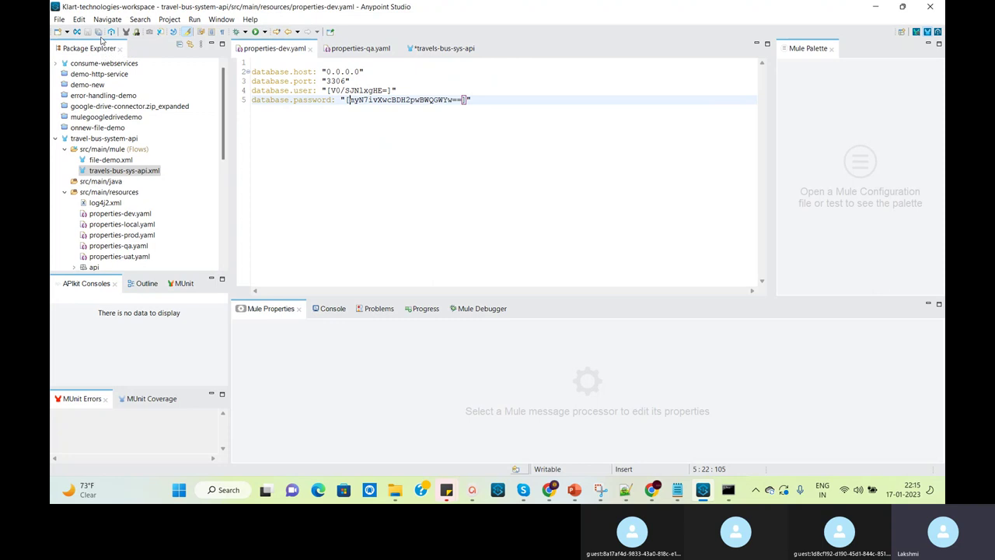
{"action": "left_click", "coordinate": [99, 32]}
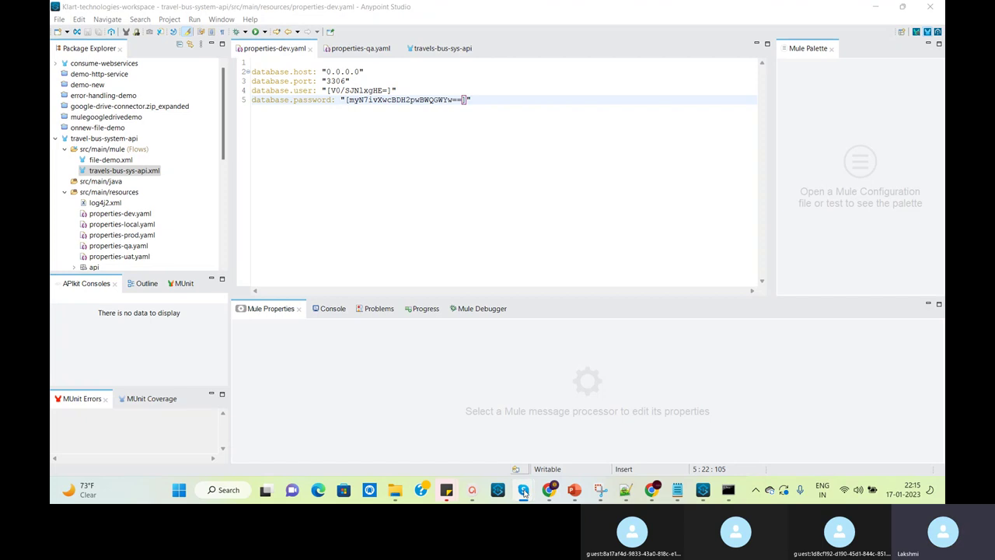
{"action": "mouse_move", "coordinate": [523, 489]}
{"action": "left_click", "coordinate": [469, 398]}
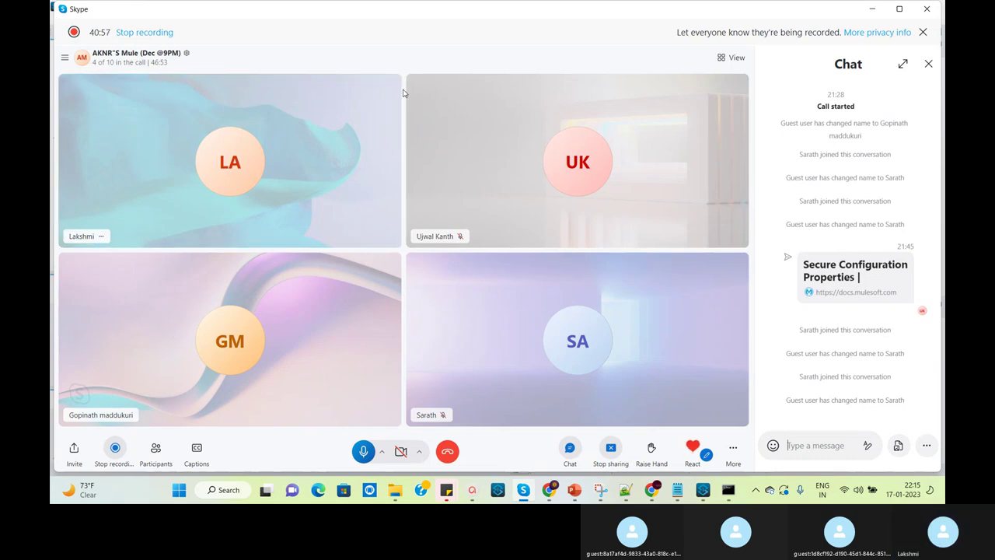
Bring Anypoint Studio back in front of the Skype call via its taskbar preview
{"action": "mouse_move", "coordinate": [548, 489]}
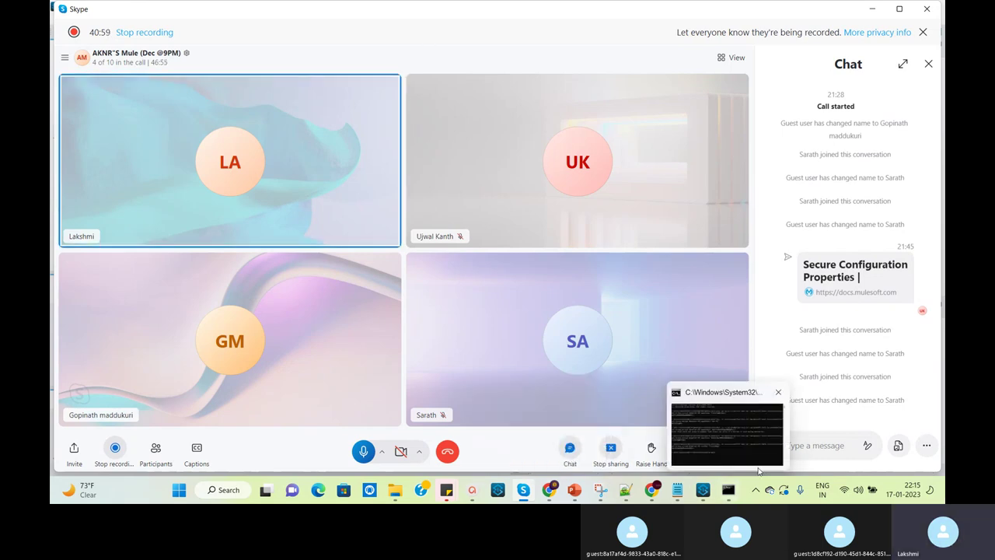
{"action": "mouse_move", "coordinate": [706, 493]}
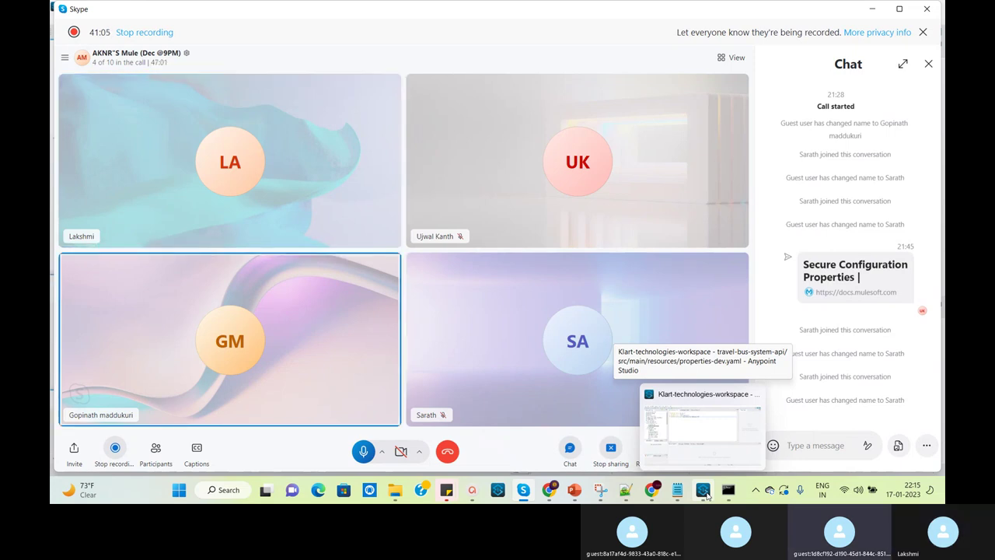
{"action": "left_click", "coordinate": [704, 492]}
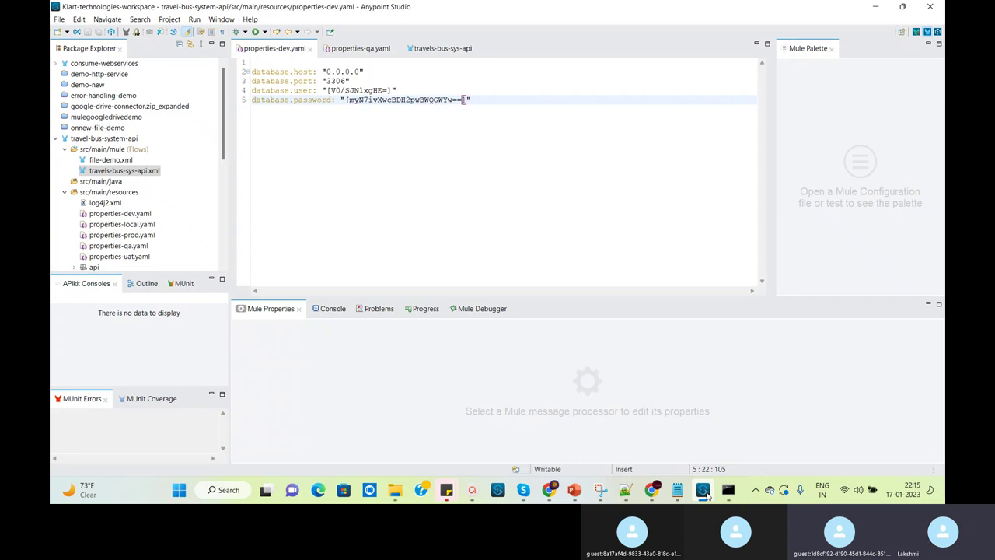